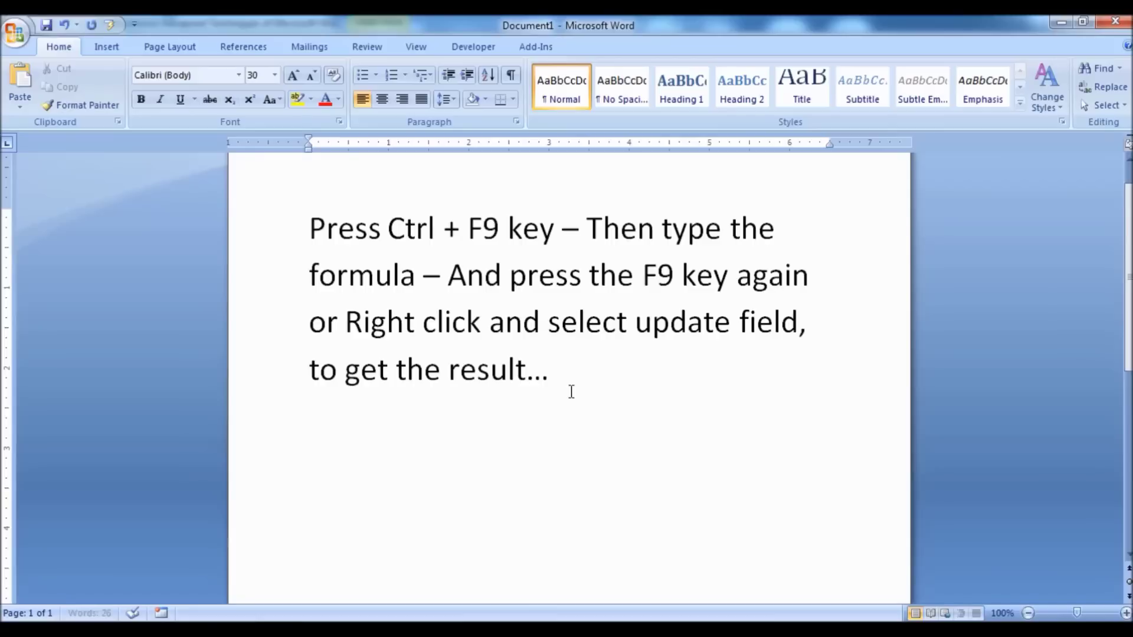
Step: Clear the document text, insert a formula field containing =10+5, update it and start a new line below
{"action": "key", "text": "Delete"}
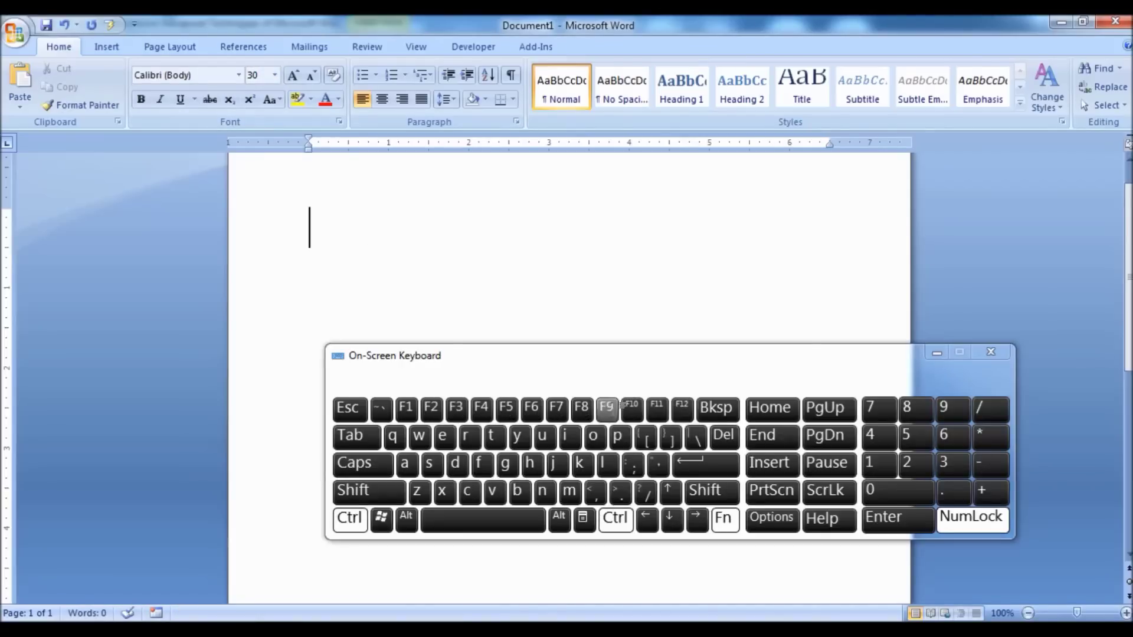
{"action": "left_click", "coordinate": [606, 407]}
{"action": "type", "text": "=10+"}
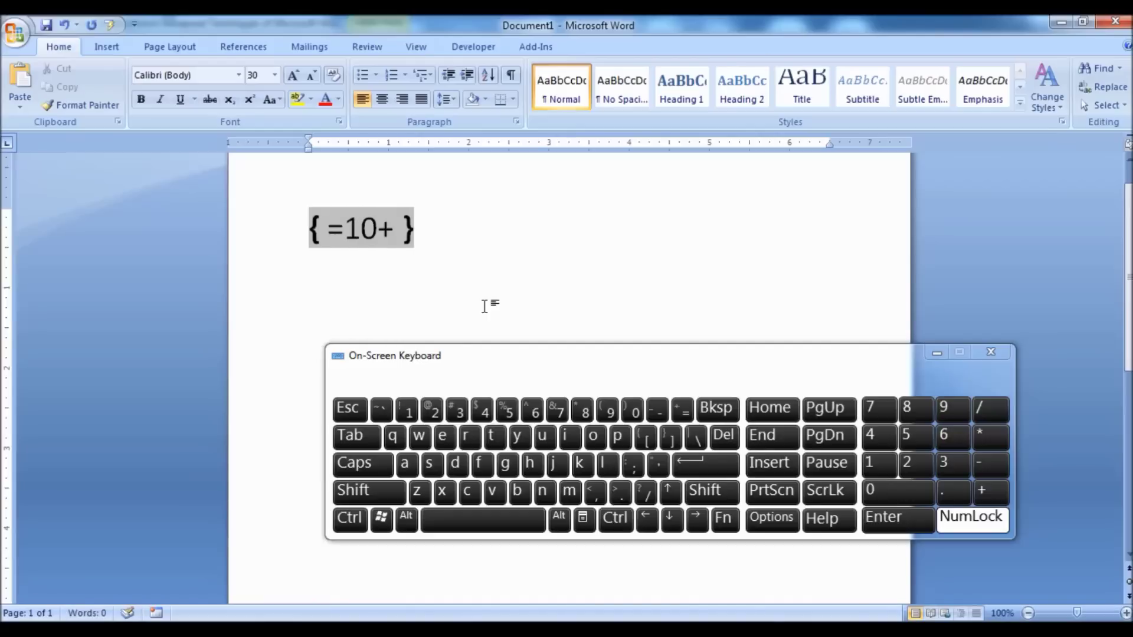
{"action": "type", "text": "5"}
{"action": "right_click", "coordinate": [410, 233]}
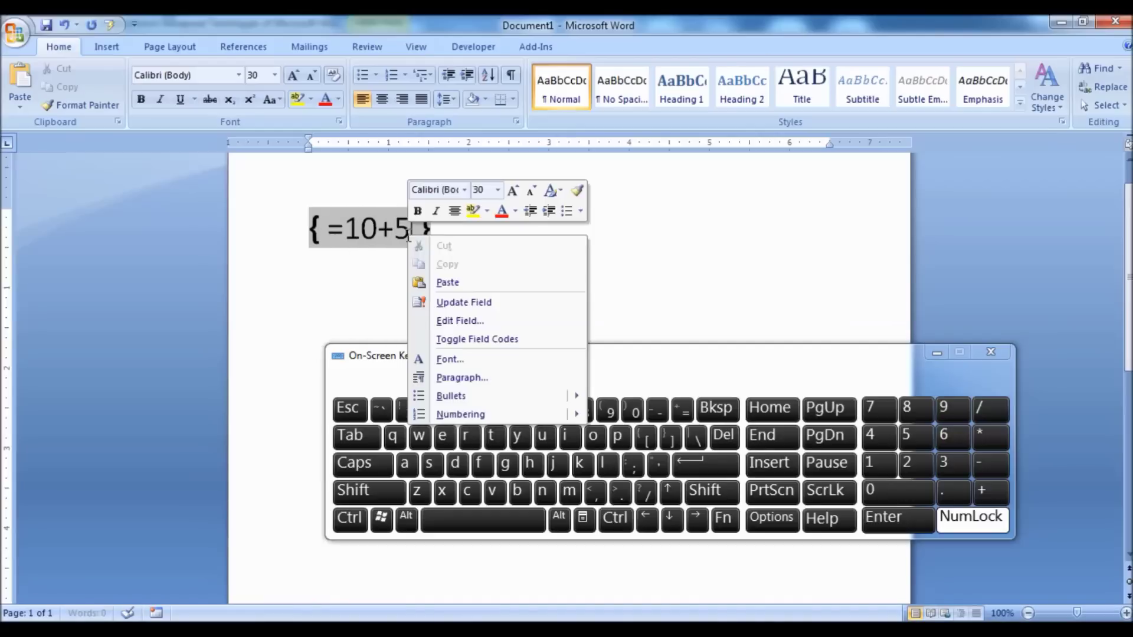
{"action": "left_click", "coordinate": [454, 302]}
{"action": "left_click", "coordinate": [416, 255]}
{"action": "key", "text": "Return"}
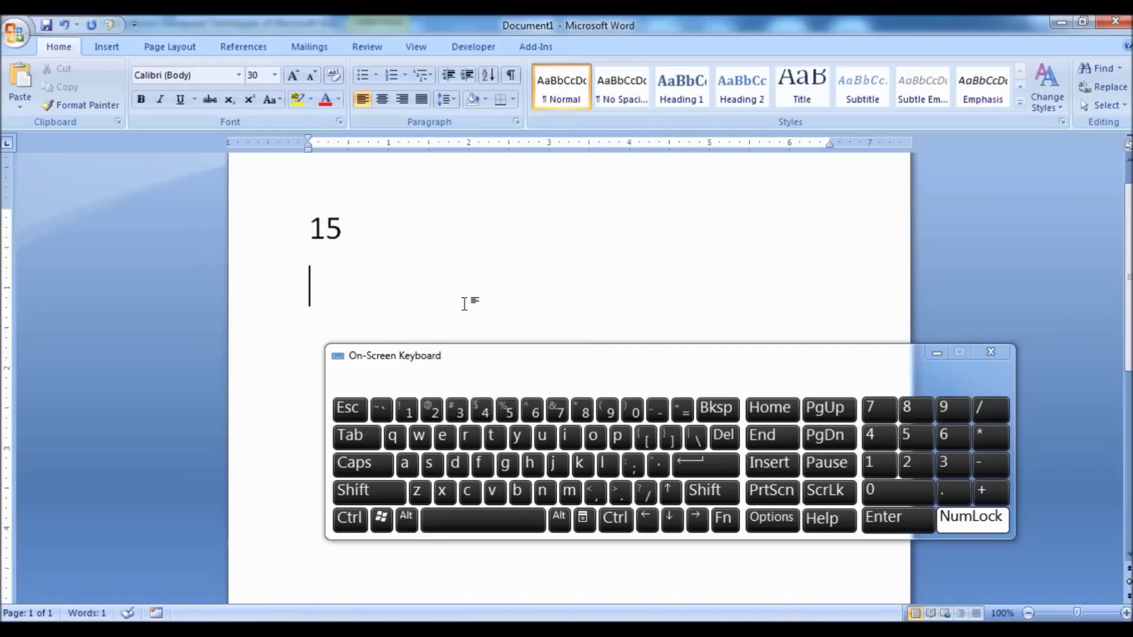
Step: Insert a second formula field containing =2*2*3 on the new line and update it to calculate
{"action": "left_click", "coordinate": [350, 518]}
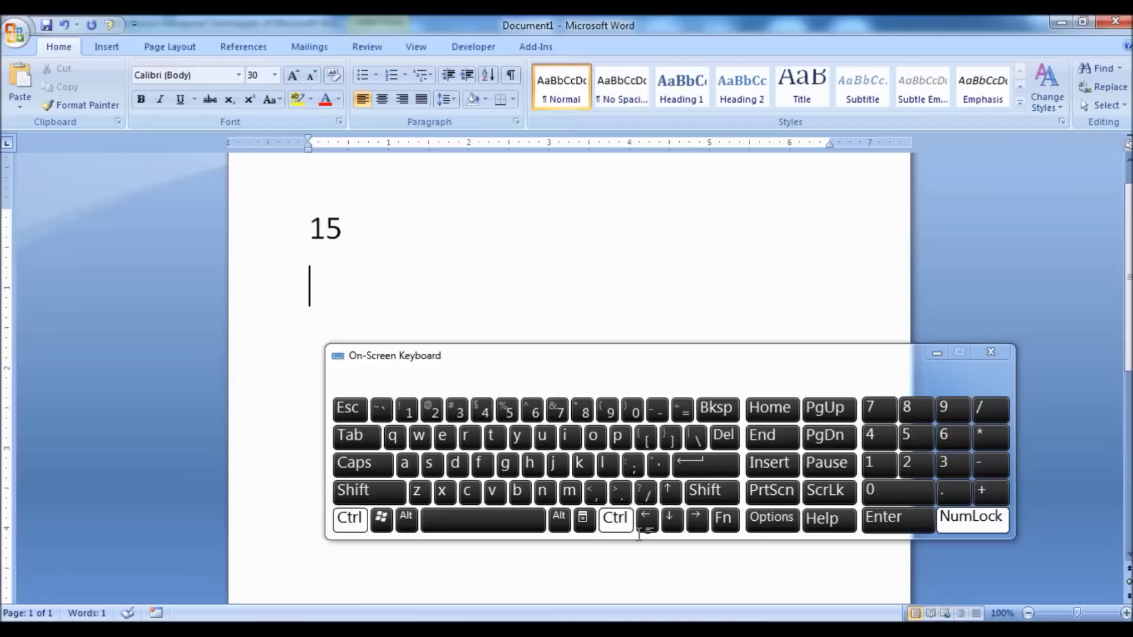
{"action": "left_click", "coordinate": [724, 519]}
{"action": "left_click", "coordinate": [606, 407]}
{"action": "type", "text": "="}
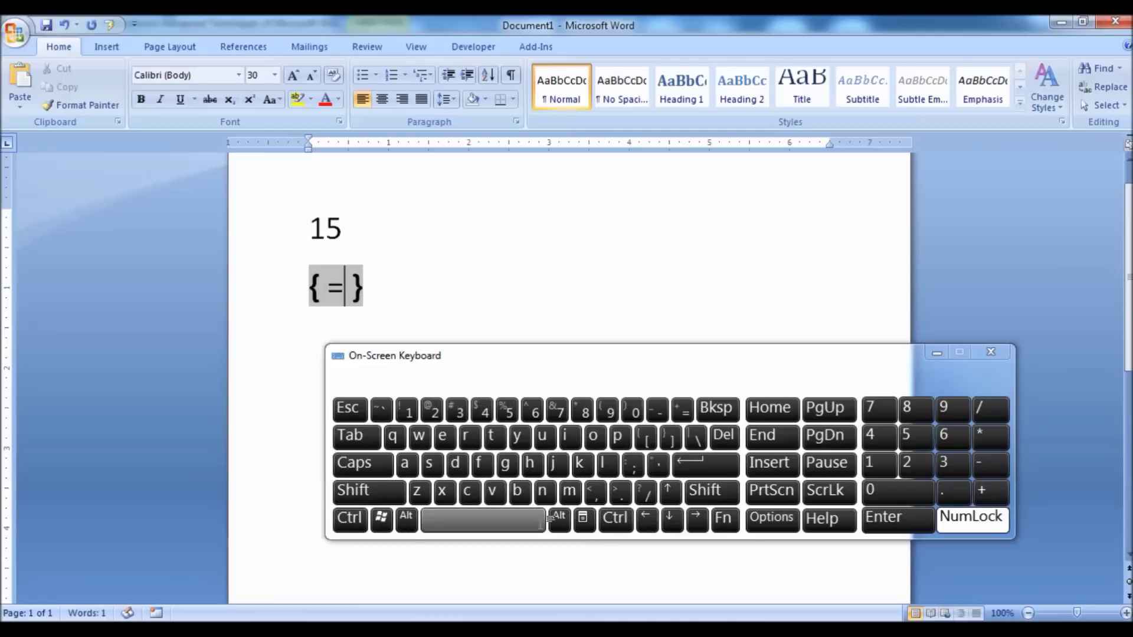
{"action": "type", "text": "2*2*3"}
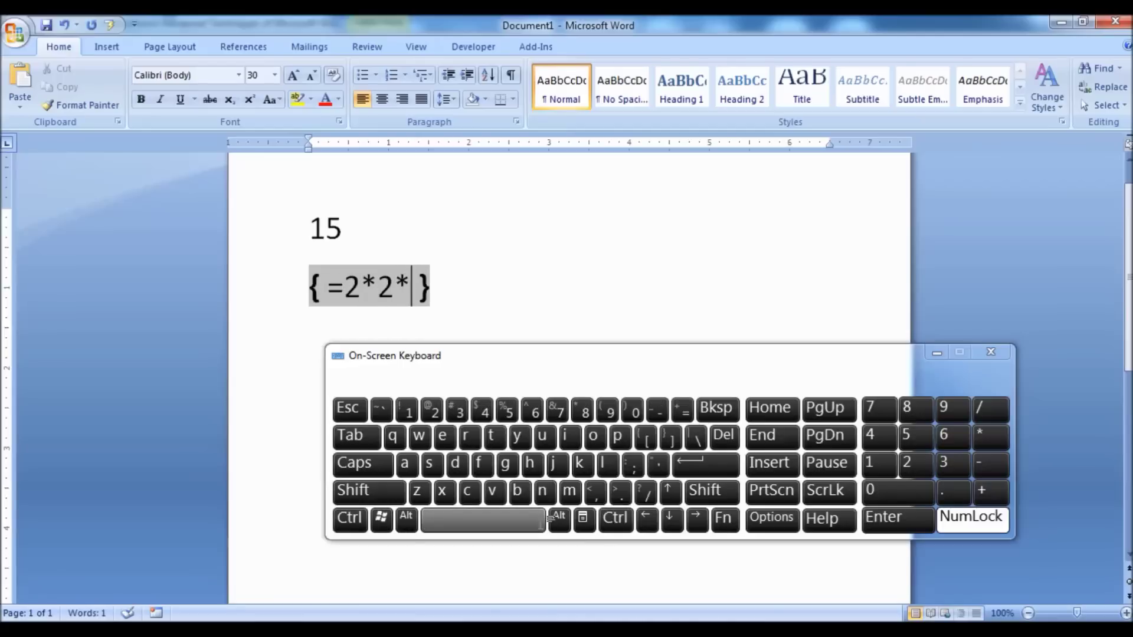
{"action": "right_click", "coordinate": [439, 289]}
{"action": "left_click", "coordinate": [493, 360]}
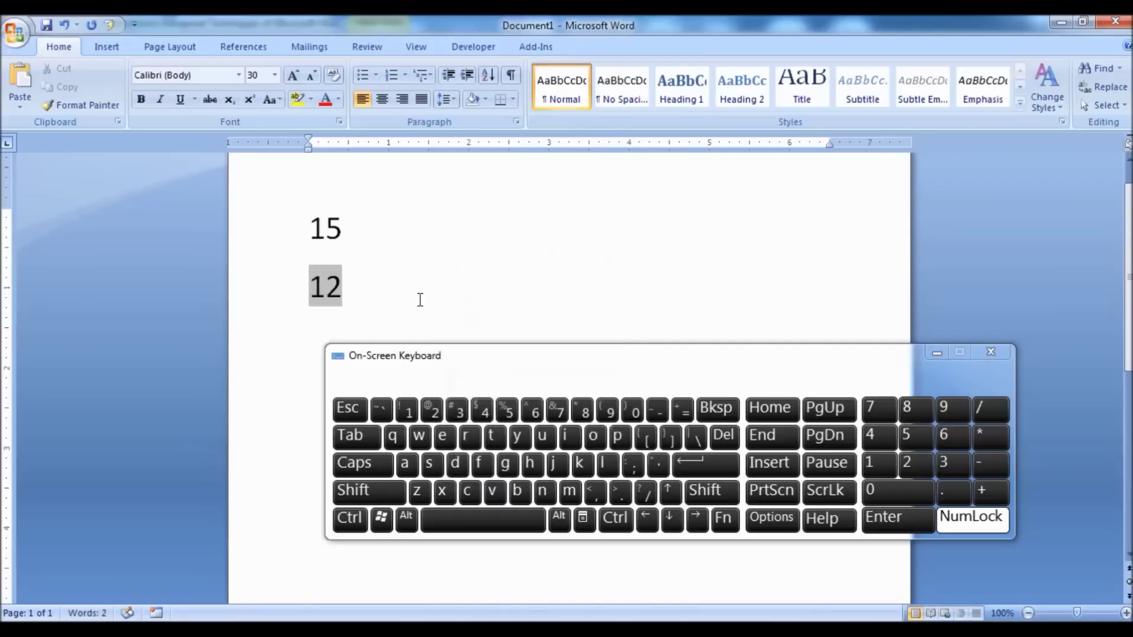
Step: Move the on-screen keyboard out of the way, then insert and update a third formula field containing =50/4*3 on a new line
{"action": "left_click_drag", "start_coordinate": [525, 357], "coordinate": [564, 407]}
{"action": "left_click", "coordinate": [655, 568]}
{"action": "left_click", "coordinate": [764, 567]}
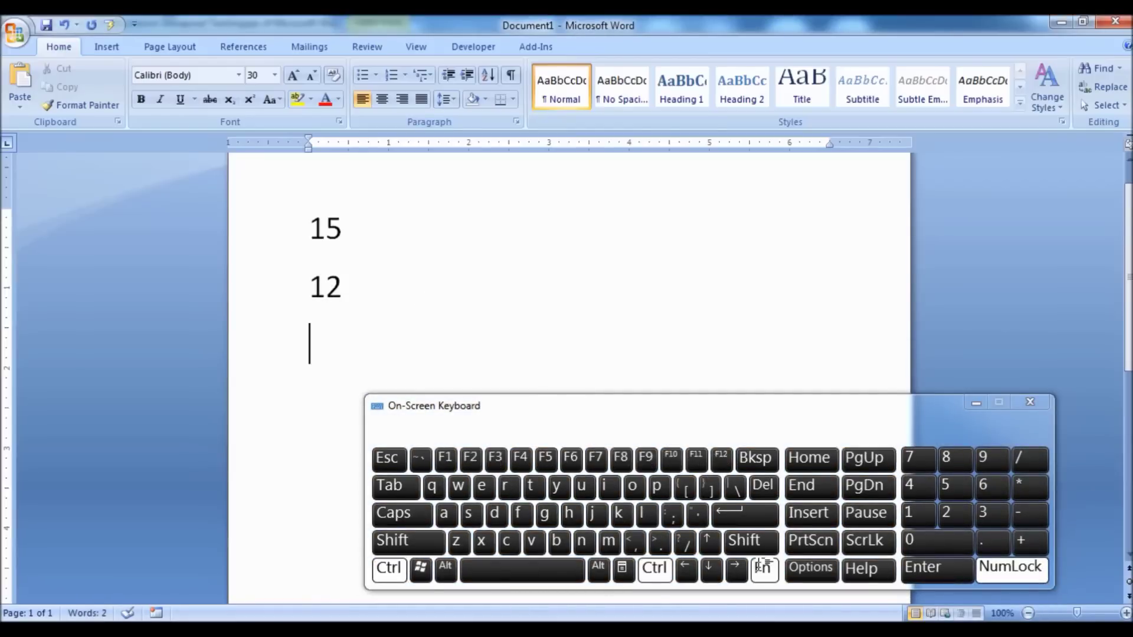
{"action": "left_click", "coordinate": [649, 459]}
{"action": "type", "text": "=50/45"}
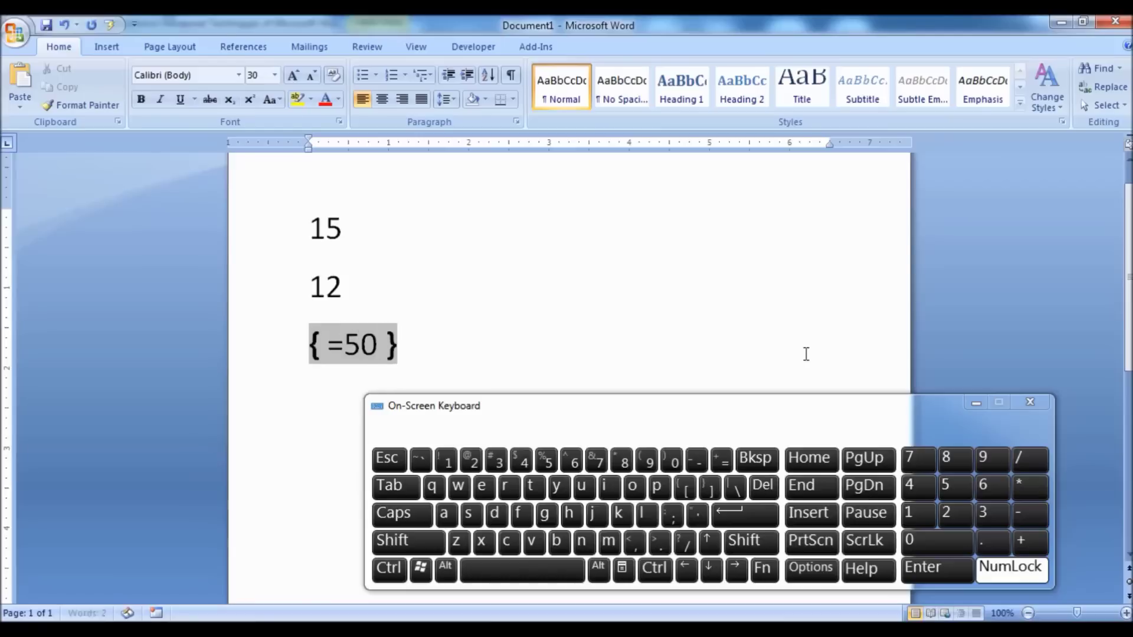
{"action": "key", "text": "BackSpace"}
{"action": "type", "text": "*3"}
{"action": "right_click", "coordinate": [453, 341]}
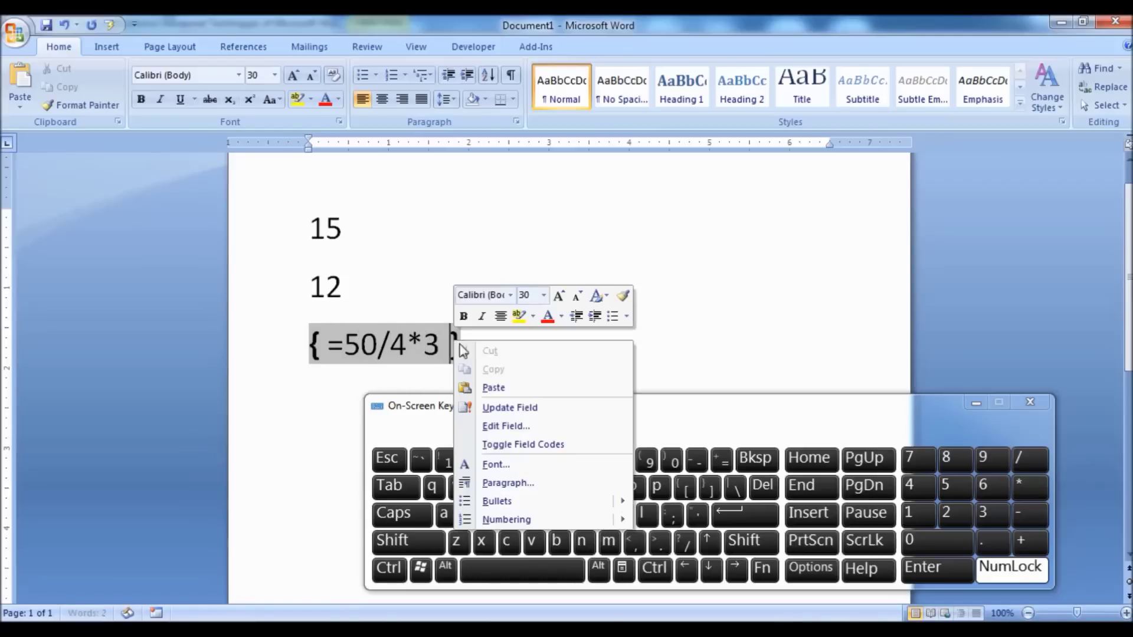
{"action": "left_click", "coordinate": [502, 407]}
{"action": "key", "text": "End"}
{"action": "key", "text": "Return"}
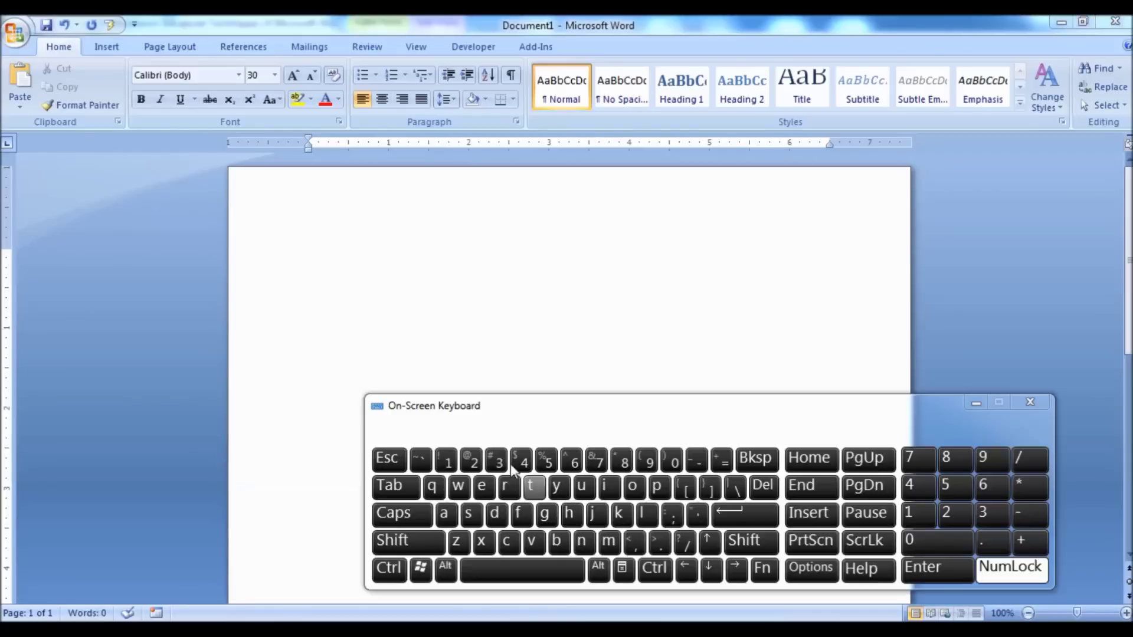
Step: Insert the current date as a field in the blank document and the current time on the line below
{"action": "key", "text": "alt+shift+d"}
{"action": "key", "text": "Return"}
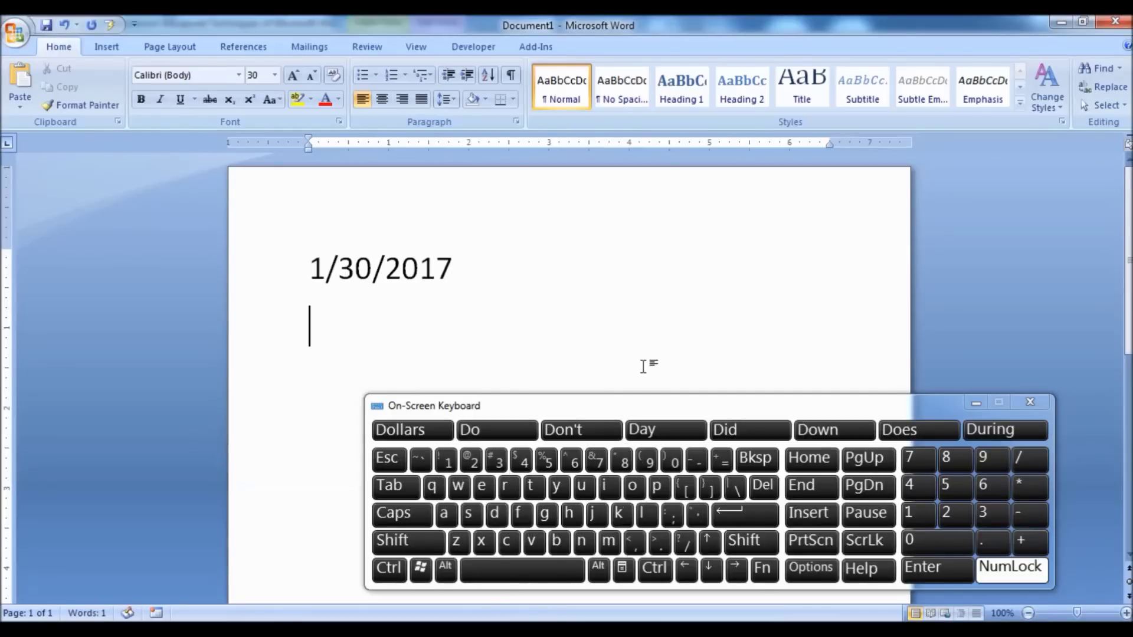
{"action": "left_click", "coordinate": [446, 568]}
{"action": "left_click", "coordinate": [407, 541]}
{"action": "left_click", "coordinate": [531, 485]}
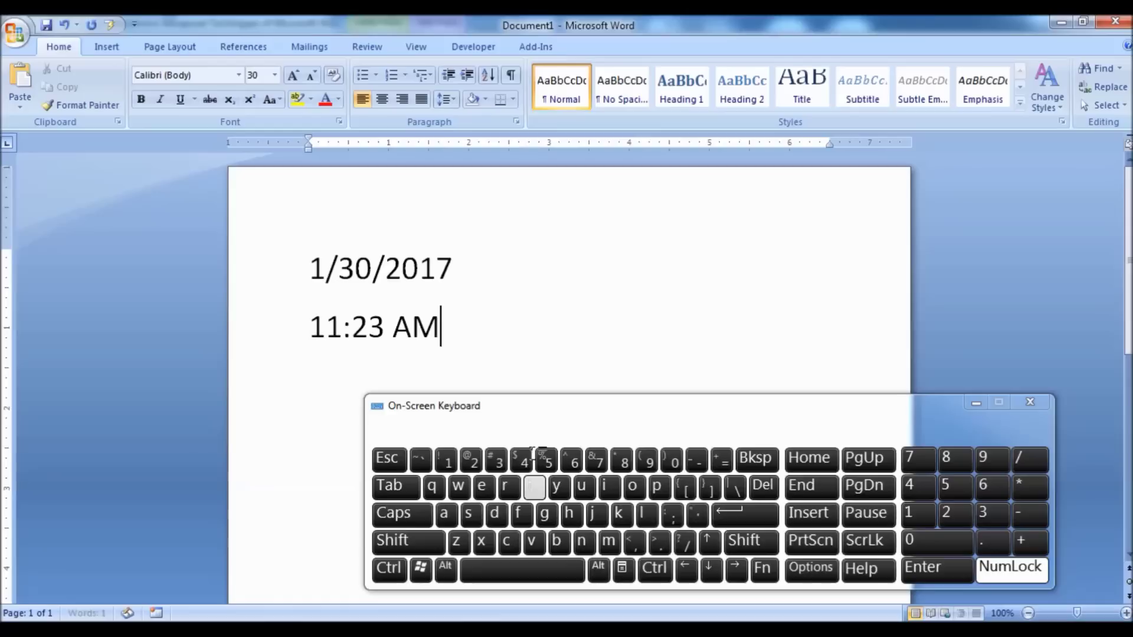
{"action": "key", "text": "Return"}
Step: Insert a page number field below the time and set its font size to 30
{"action": "left_click", "coordinate": [446, 569]}
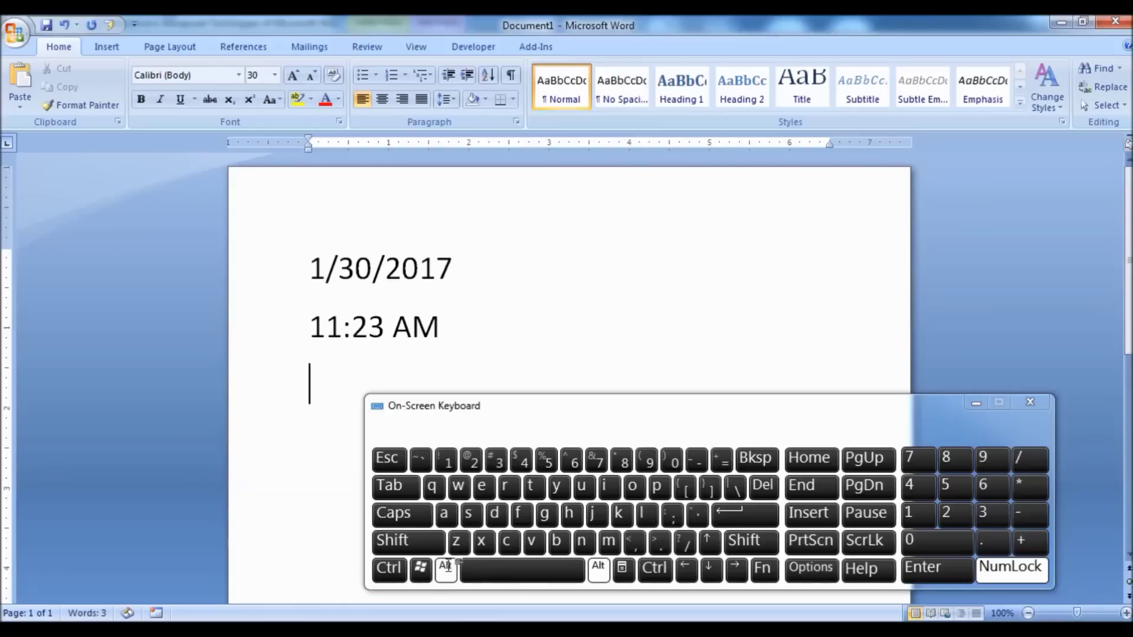
{"action": "left_click", "coordinate": [407, 541]}
{"action": "left_click", "coordinate": [656, 486]}
{"action": "double_click", "coordinate": [319, 374]}
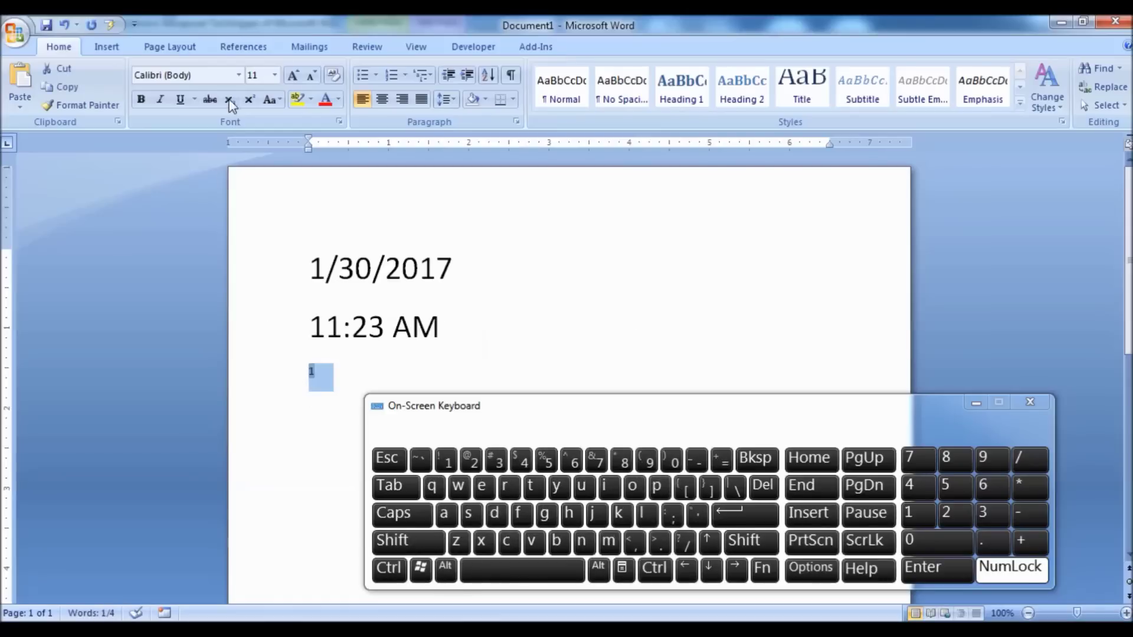
{"action": "left_click", "coordinate": [260, 76]}
{"action": "type", "text": "30"}
{"action": "key", "text": "Return"}
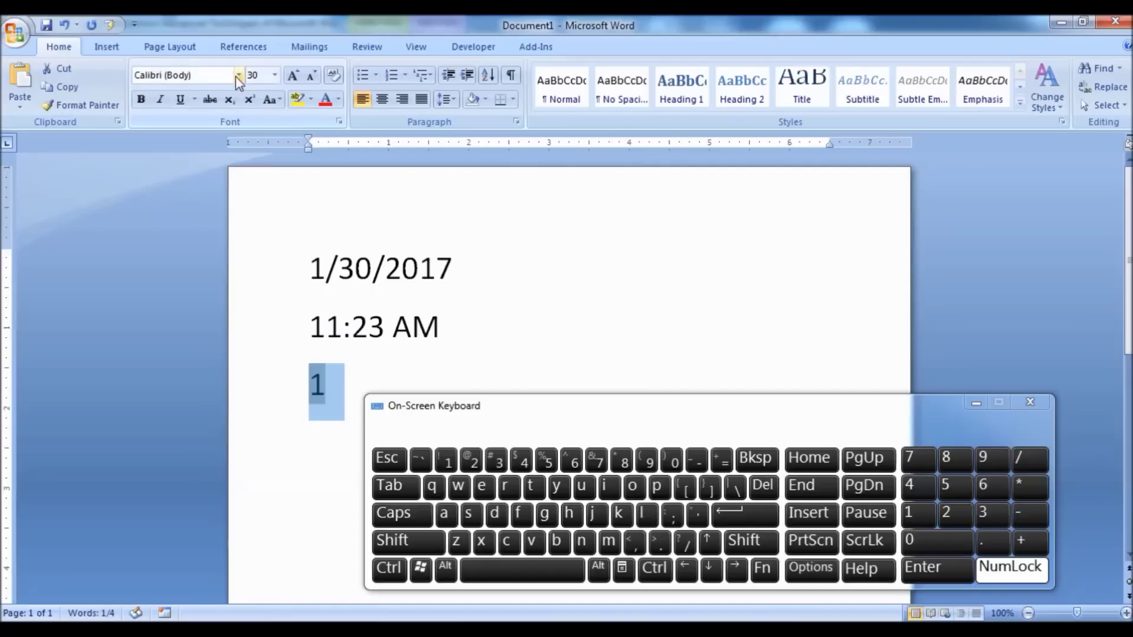
{"action": "left_click", "coordinate": [357, 386]}
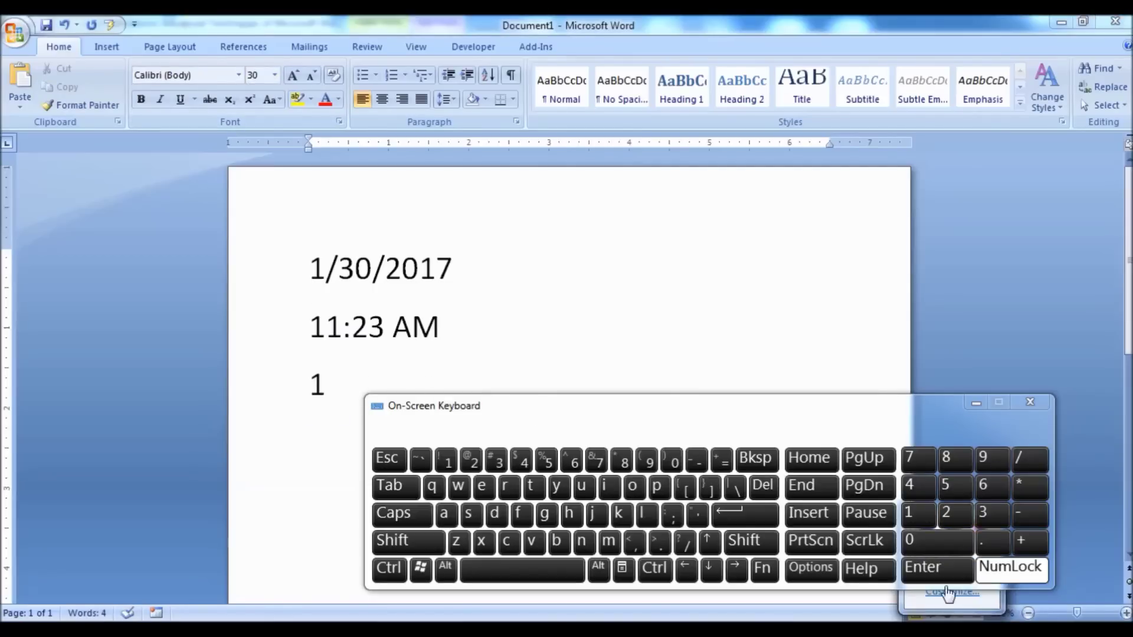
Step: Minimize the on-screen keyboard and update the time field below the date
{"action": "left_click", "coordinate": [977, 407]}
{"action": "left_click", "coordinate": [334, 422]}
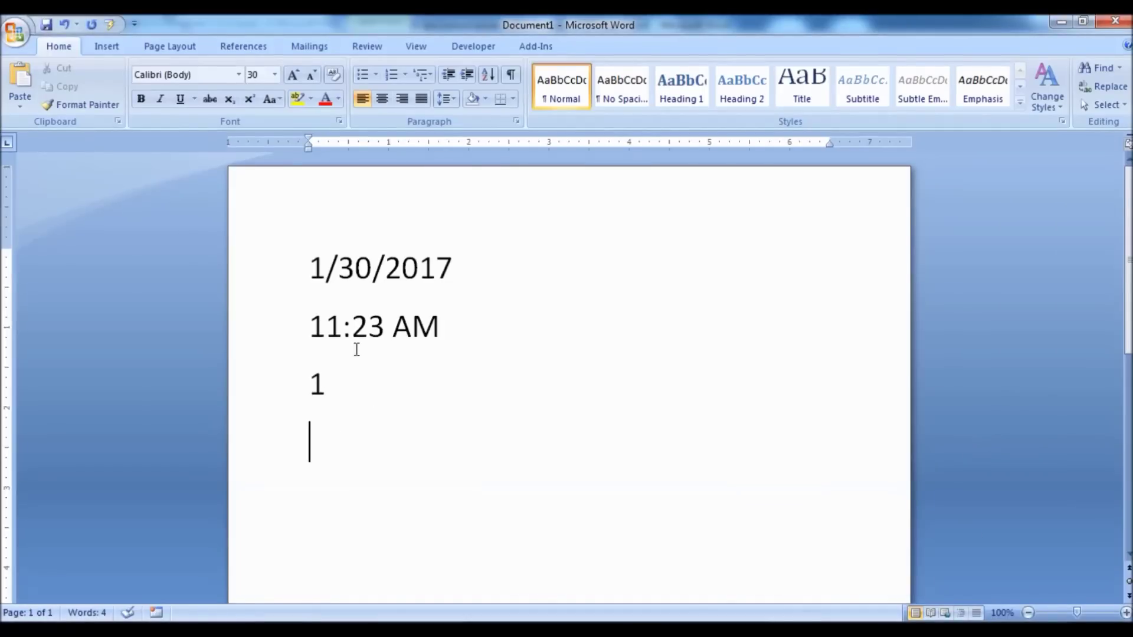
{"action": "left_click", "coordinate": [434, 328]}
{"action": "key", "text": "shift+Home"}
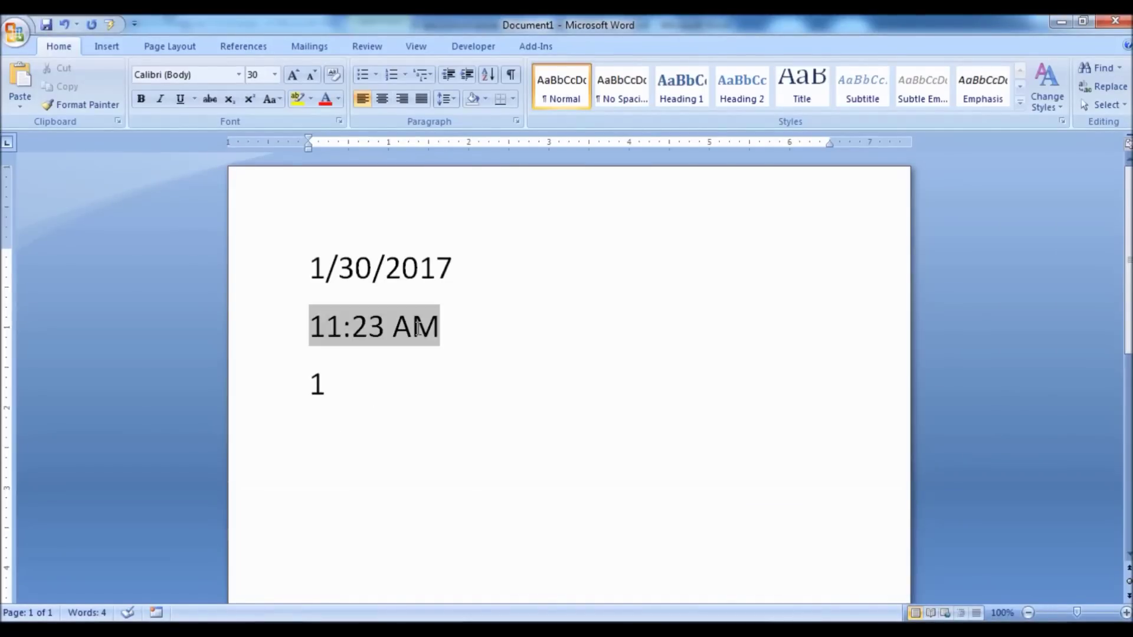
{"action": "right_click", "coordinate": [420, 326]}
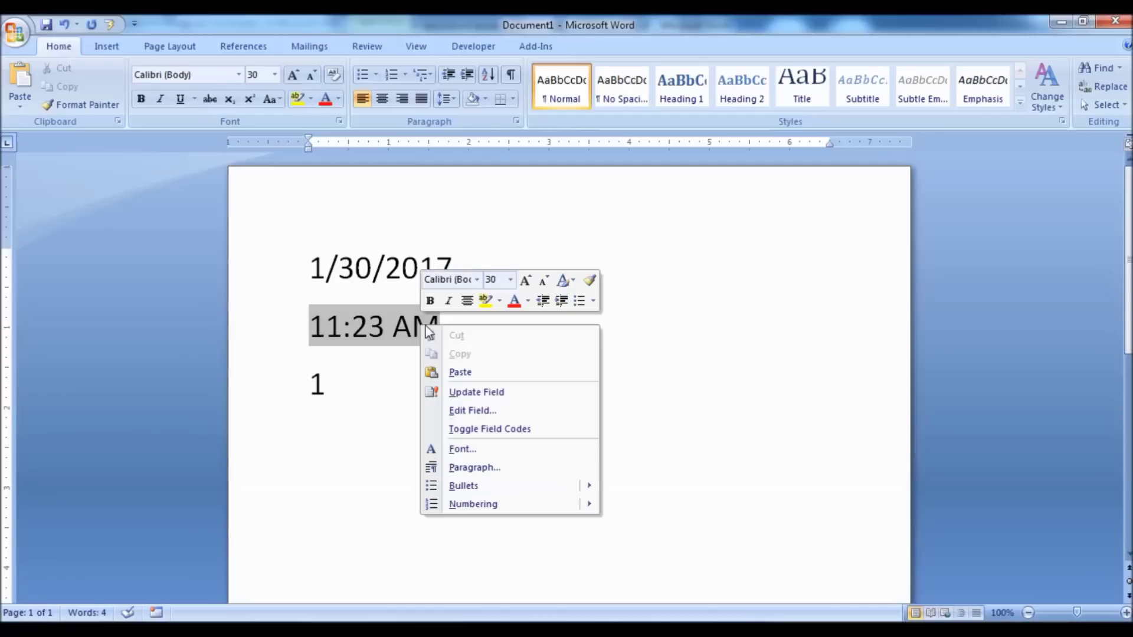
{"action": "left_click", "coordinate": [469, 396]}
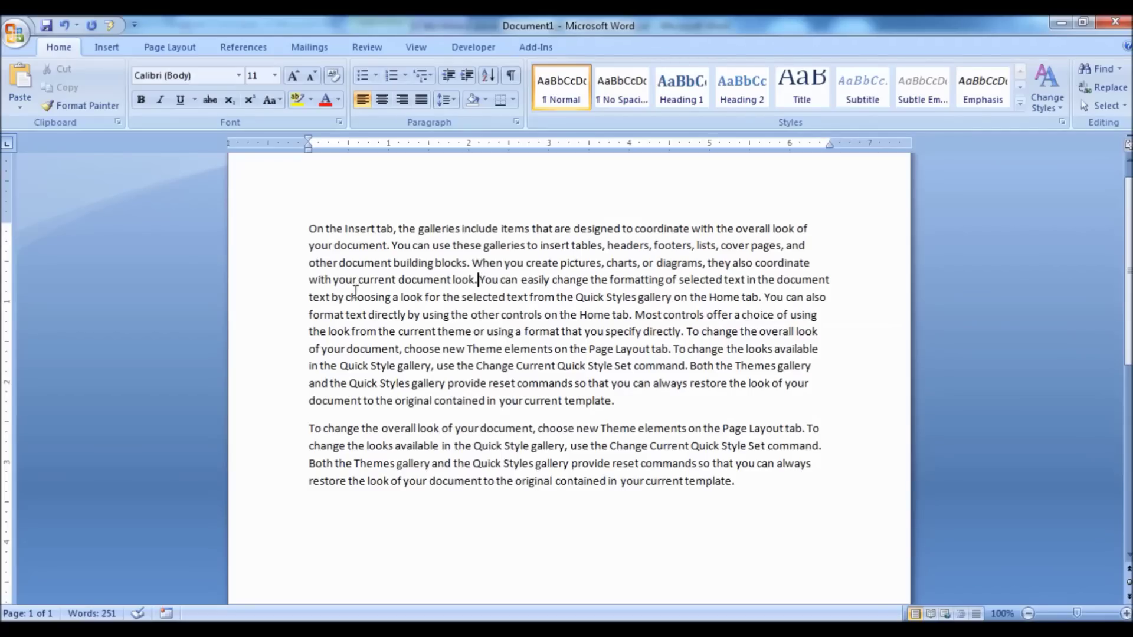
Step: Search the clip art for animal and insert the cow picture into the text
{"action": "left_click", "coordinate": [105, 47]}
{"action": "left_click", "coordinate": [214, 85]}
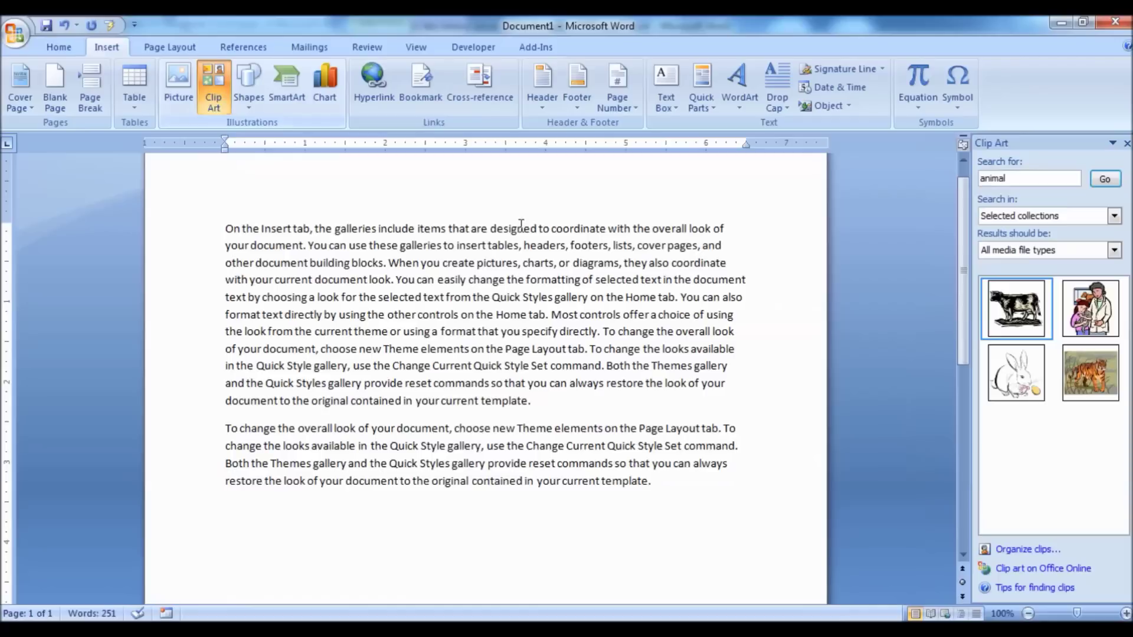
{"action": "left_click", "coordinate": [1017, 178]}
{"action": "left_click", "coordinate": [1103, 180]}
{"action": "left_click", "coordinate": [1016, 315]}
Step: Resize the cow picture to about 1.97 by 2.77 inches and place it between the two paragraphs
{"action": "left_click_drag", "start_coordinate": [543, 357], "coordinate": [310, 248]}
{"action": "scroll", "coordinate": [386, 268], "scroll_direction": "down", "scroll_amount": 2}
{"action": "left_click_drag", "start_coordinate": [383, 269], "coordinate": [292, 387]}
{"action": "scroll", "coordinate": [327, 424], "scroll_direction": "down", "scroll_amount": 2}
{"action": "left_click_drag", "start_coordinate": [363, 230], "coordinate": [472, 413]}
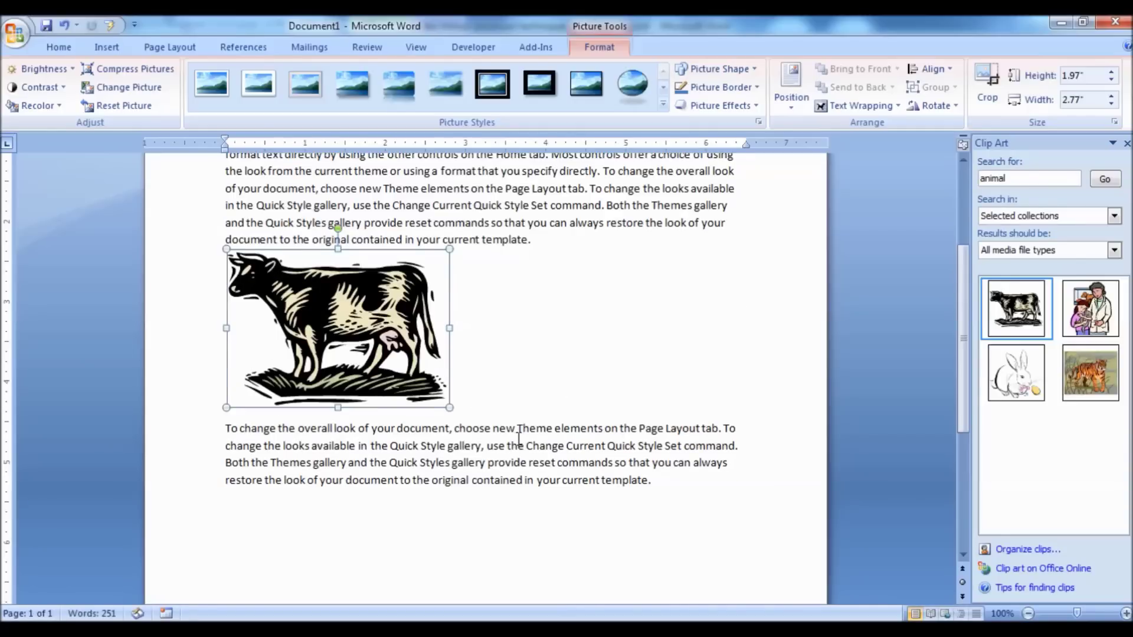
Step: Set the cow picture's text wrapping to Square and move it into the middle of the first paragraph
{"action": "scroll", "coordinate": [519, 436], "scroll_direction": "up", "scroll_amount": 2}
{"action": "scroll", "coordinate": [584, 417], "scroll_direction": "up", "scroll_amount": 1}
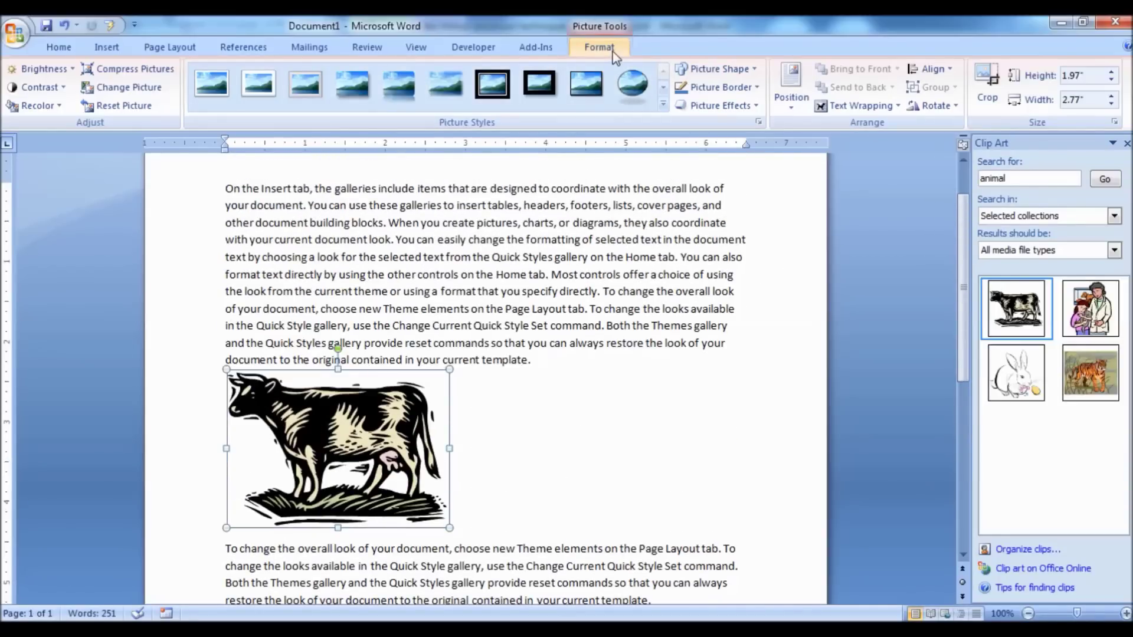
{"action": "left_click", "coordinate": [875, 105]}
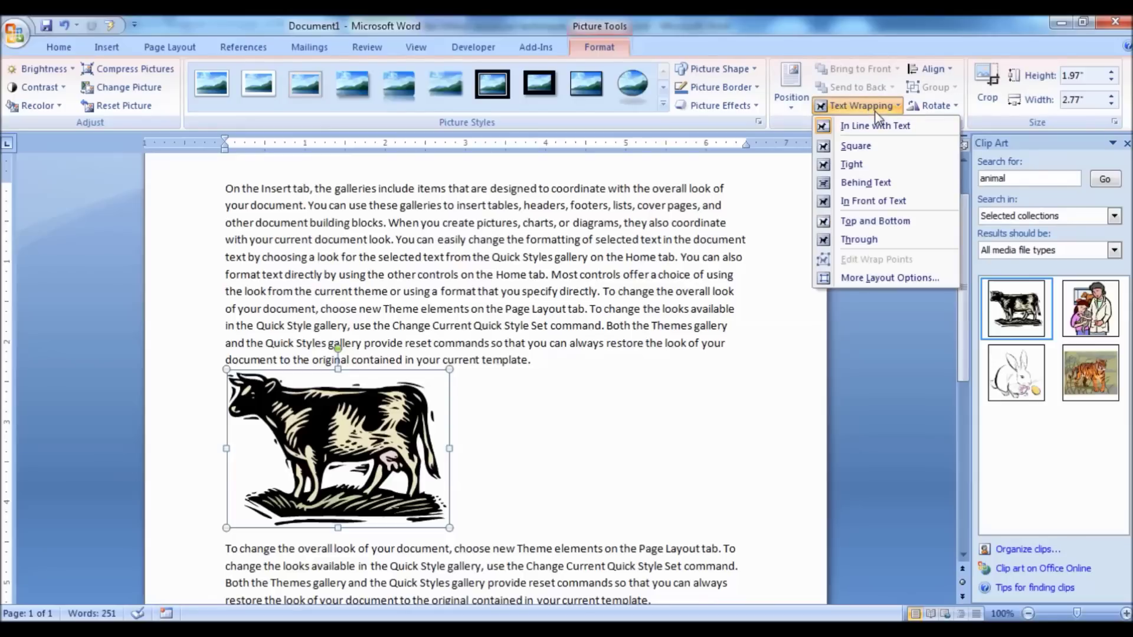
{"action": "left_click", "coordinate": [855, 146]}
{"action": "left_click_drag", "start_coordinate": [377, 426], "coordinate": [438, 306]}
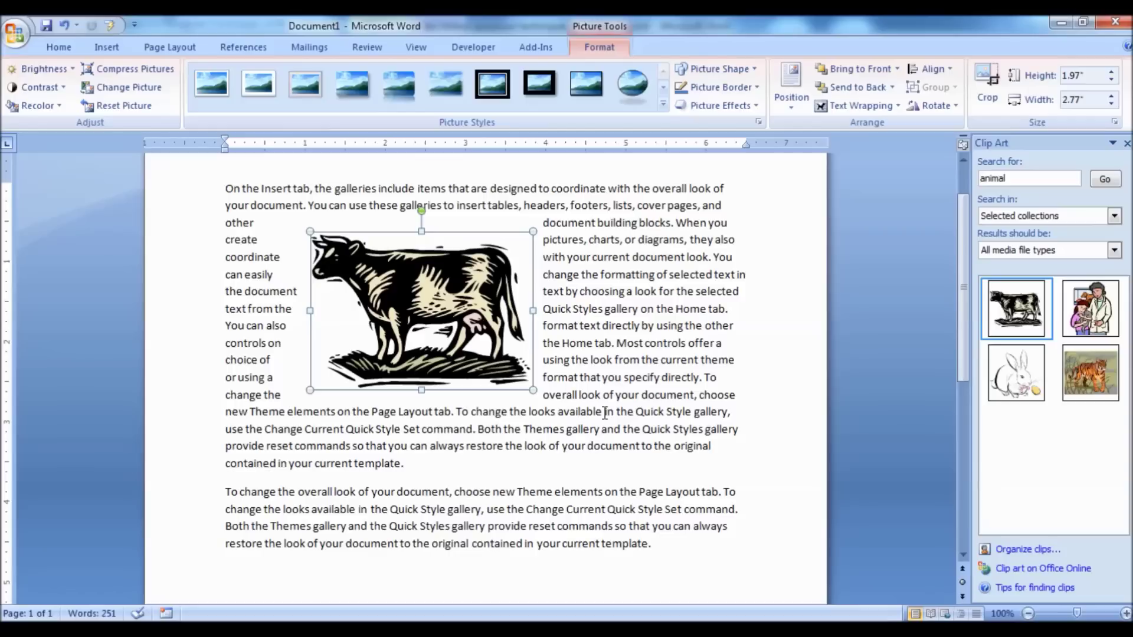
Step: Try the Tight text wrapping on the cow picture, followed by Top and Bottom
{"action": "left_click", "coordinate": [861, 106]}
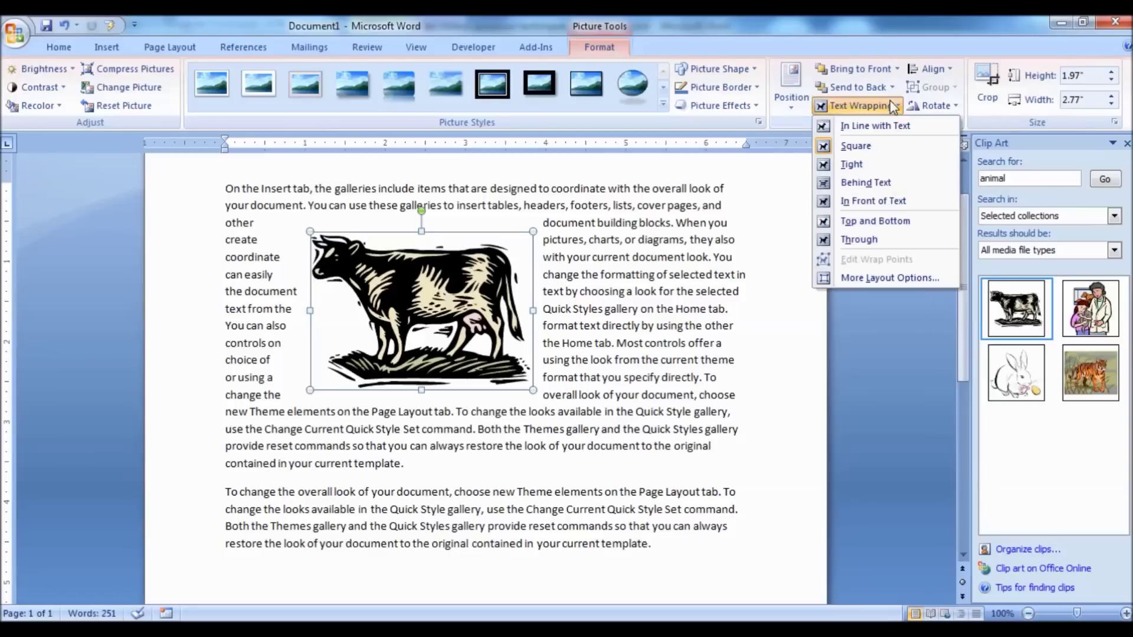
{"action": "left_click", "coordinate": [865, 165]}
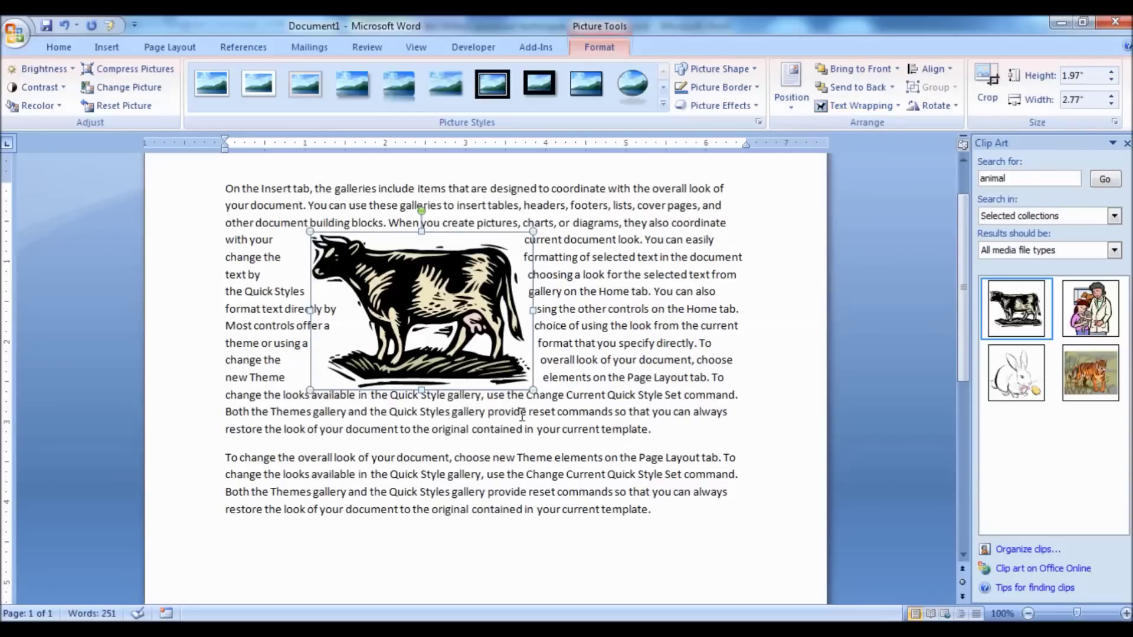
{"action": "left_click", "coordinate": [870, 104]}
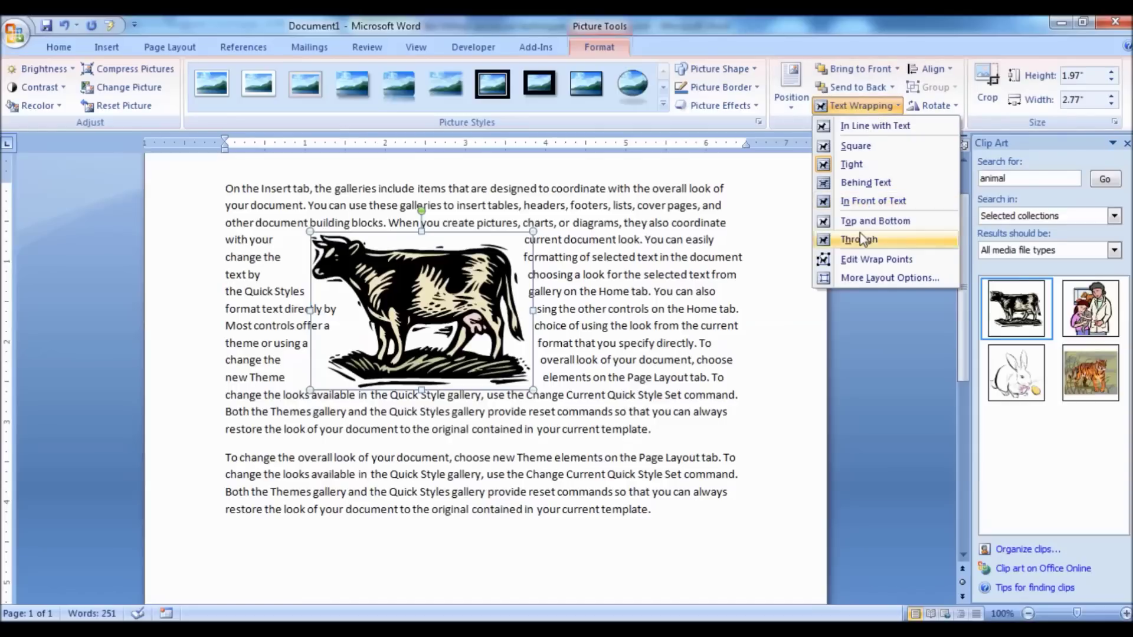
{"action": "left_click", "coordinate": [863, 221]}
Step: Try placing the cow picture behind the text
{"action": "left_click", "coordinate": [882, 106]}
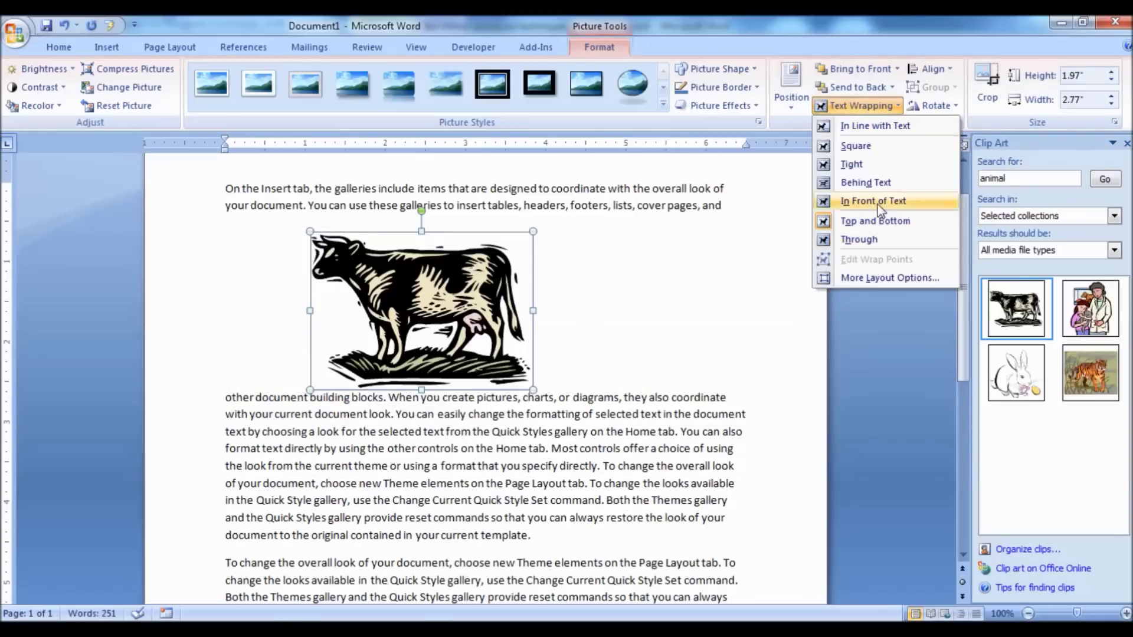
{"action": "left_click", "coordinate": [879, 184]}
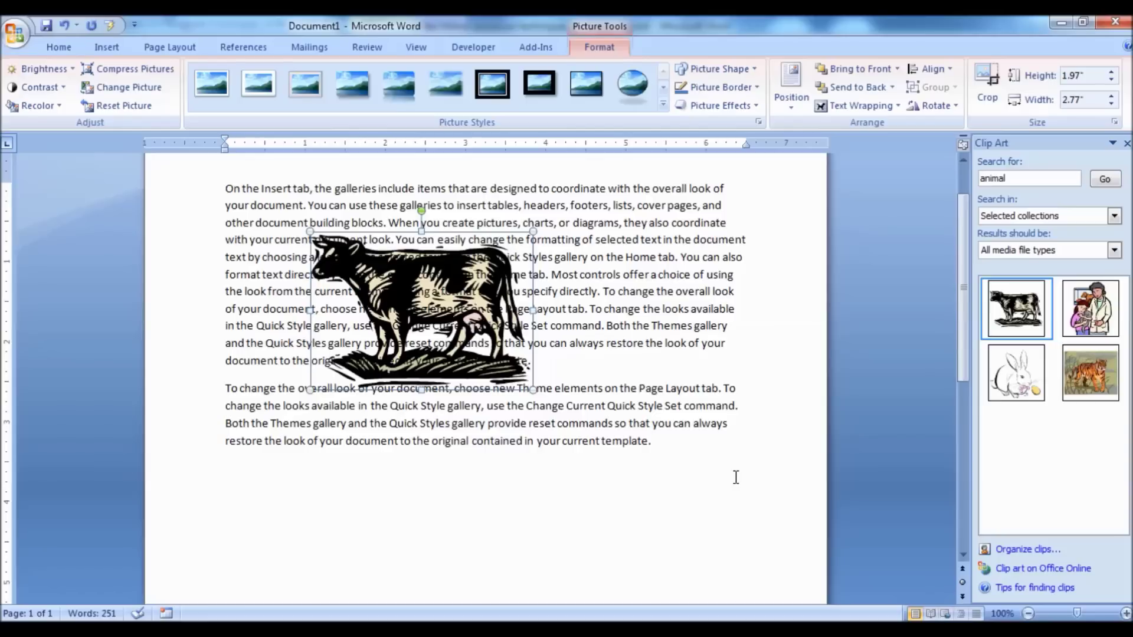
Step: Set the cow picture's wrapping to In Front of Text and shift it slightly to the right over the paragraphs
{"action": "left_click", "coordinate": [864, 105]}
{"action": "left_click", "coordinate": [854, 204]}
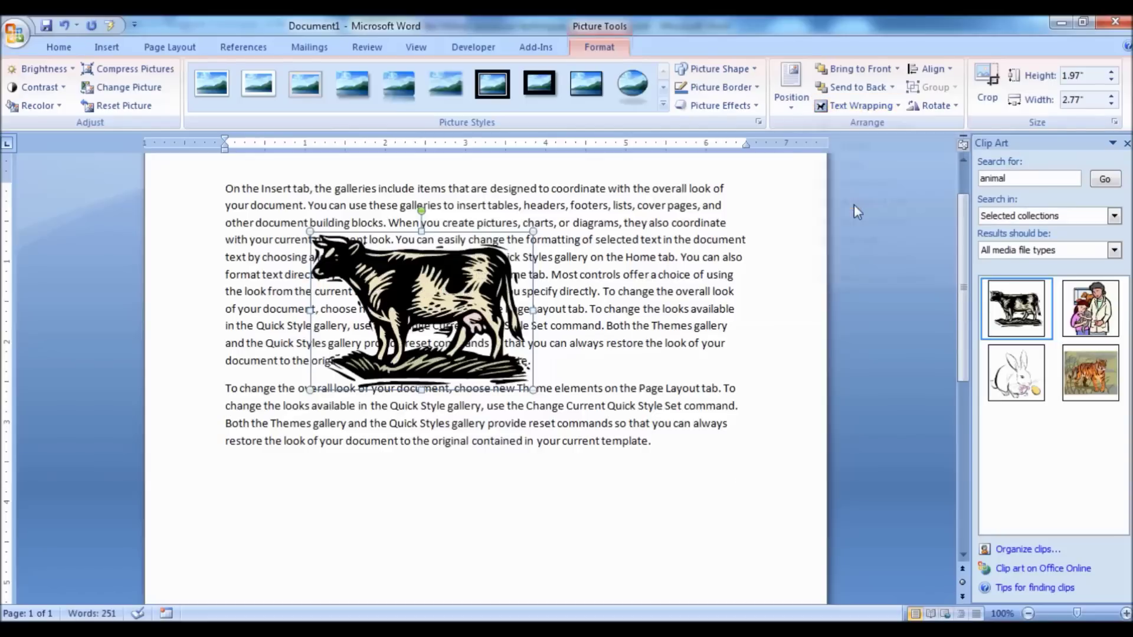
{"action": "left_click_drag", "start_coordinate": [437, 304], "coordinate": [474, 323]}
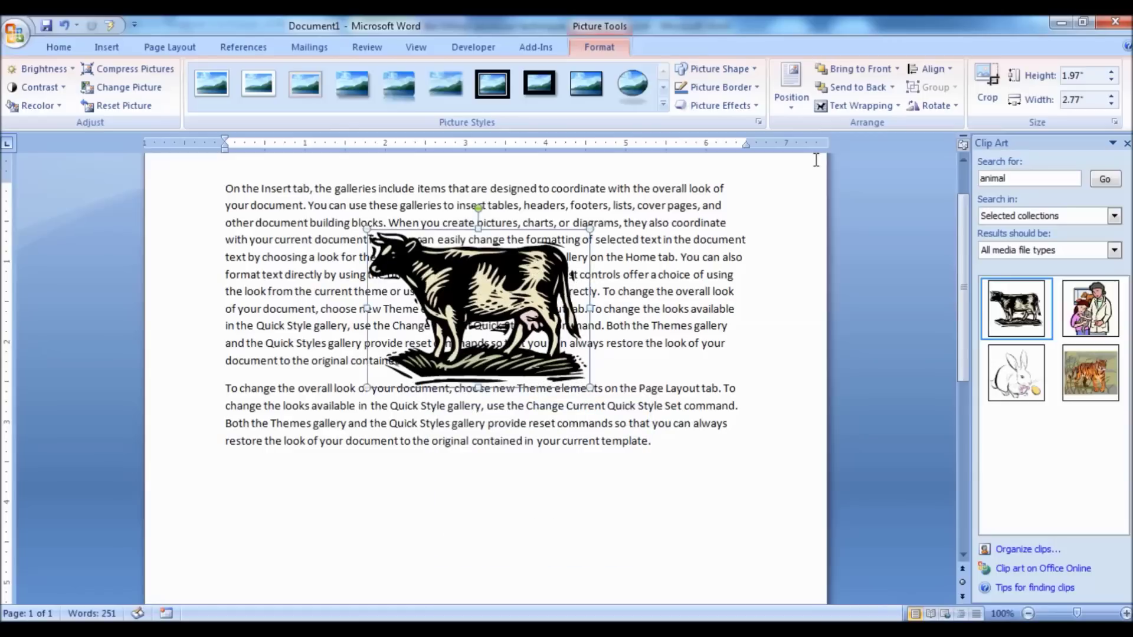
Step: Set the cow picture's text wrapping to Square, place it against the right margin of the first paragraph, and justify that paragraph
{"action": "left_click", "coordinate": [898, 106]}
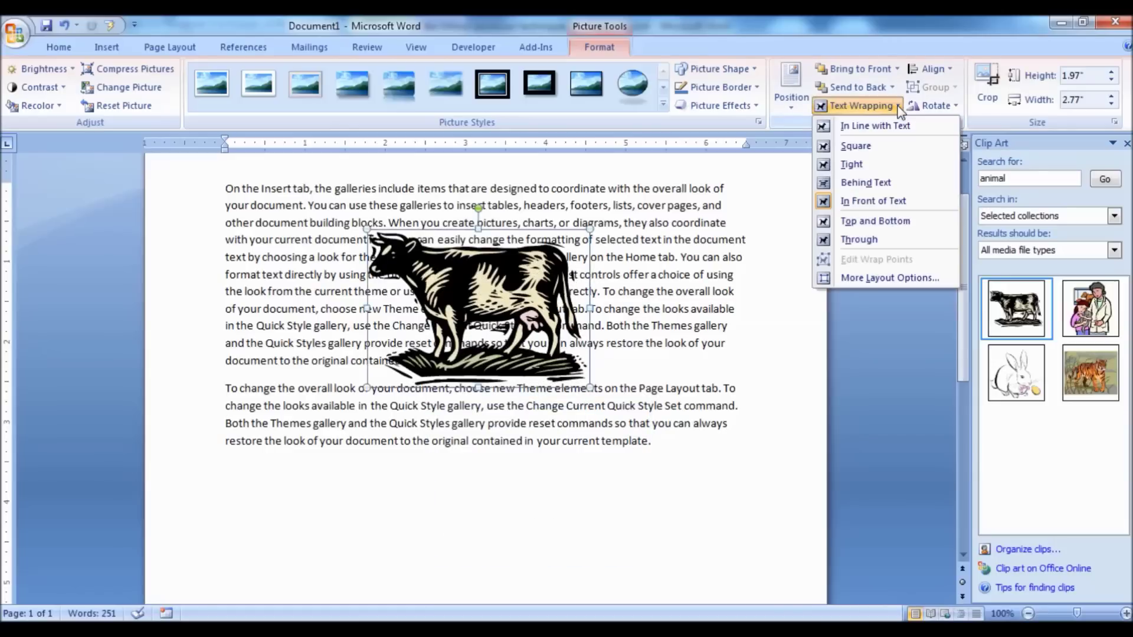
{"action": "left_click", "coordinate": [855, 145]}
{"action": "left_click_drag", "start_coordinate": [553, 279], "coordinate": [680, 273]}
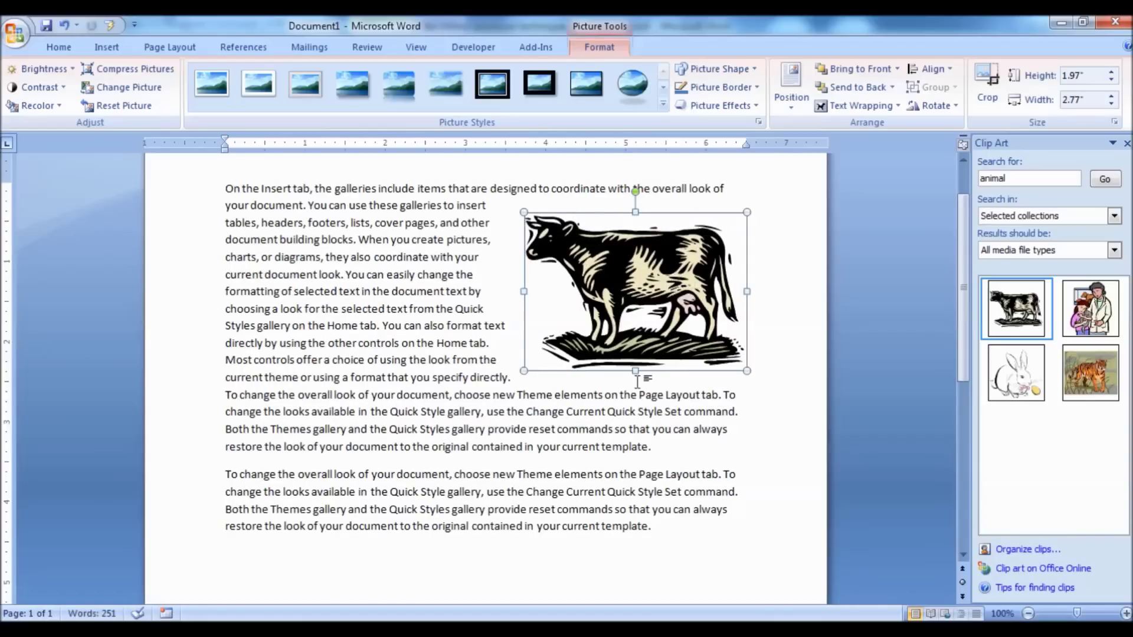
{"action": "left_click_drag", "start_coordinate": [629, 306], "coordinate": [624, 307]}
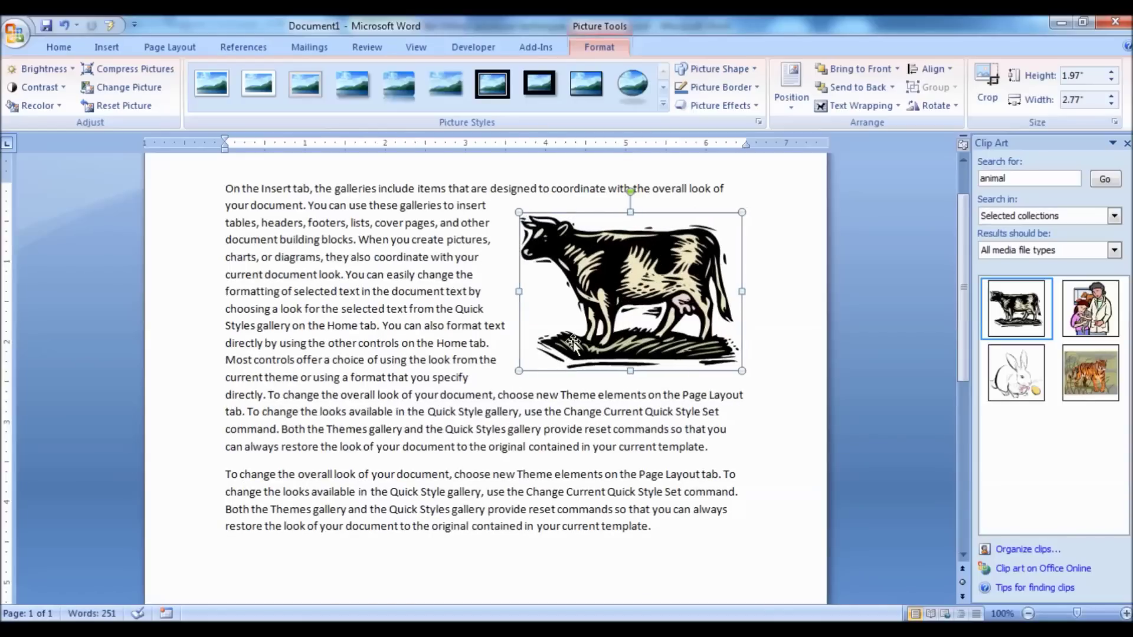
{"action": "left_click", "coordinate": [437, 310]}
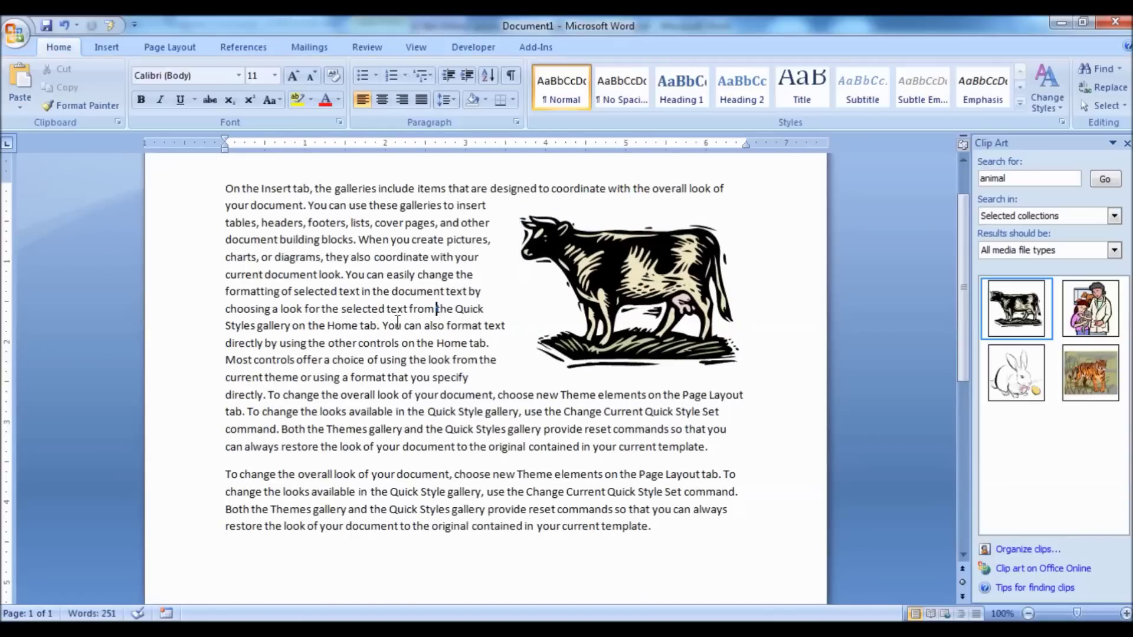
{"action": "left_click", "coordinate": [422, 101]}
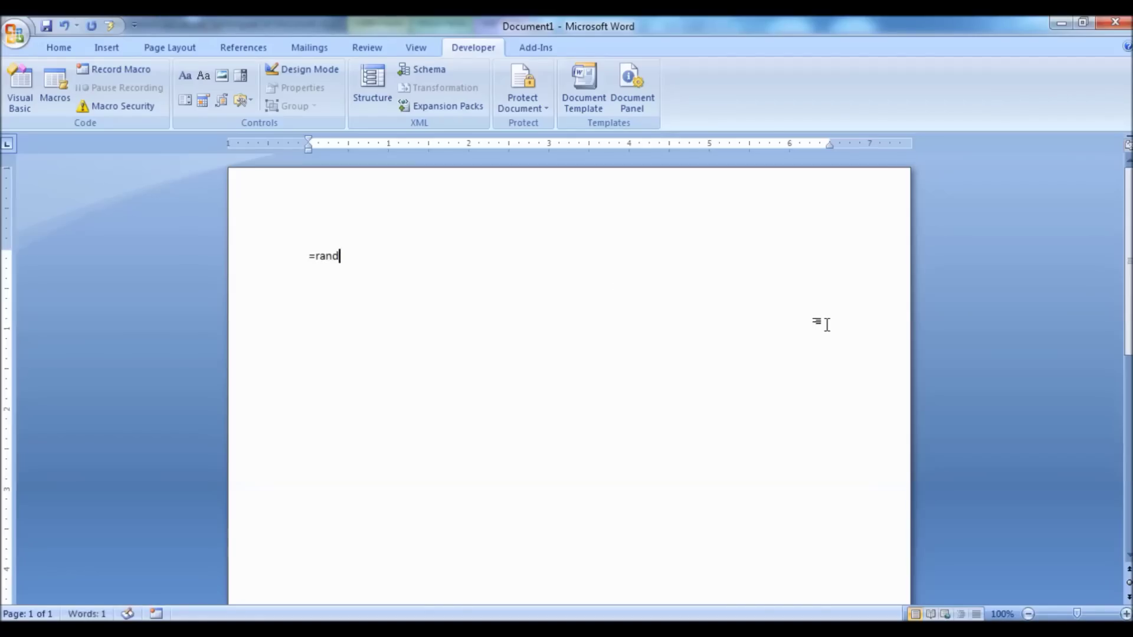
Step: Generate the default sample paragraphs with =rand(), followed by placeholder Latin text with =lorem()
{"action": "key", "text": "Return"}
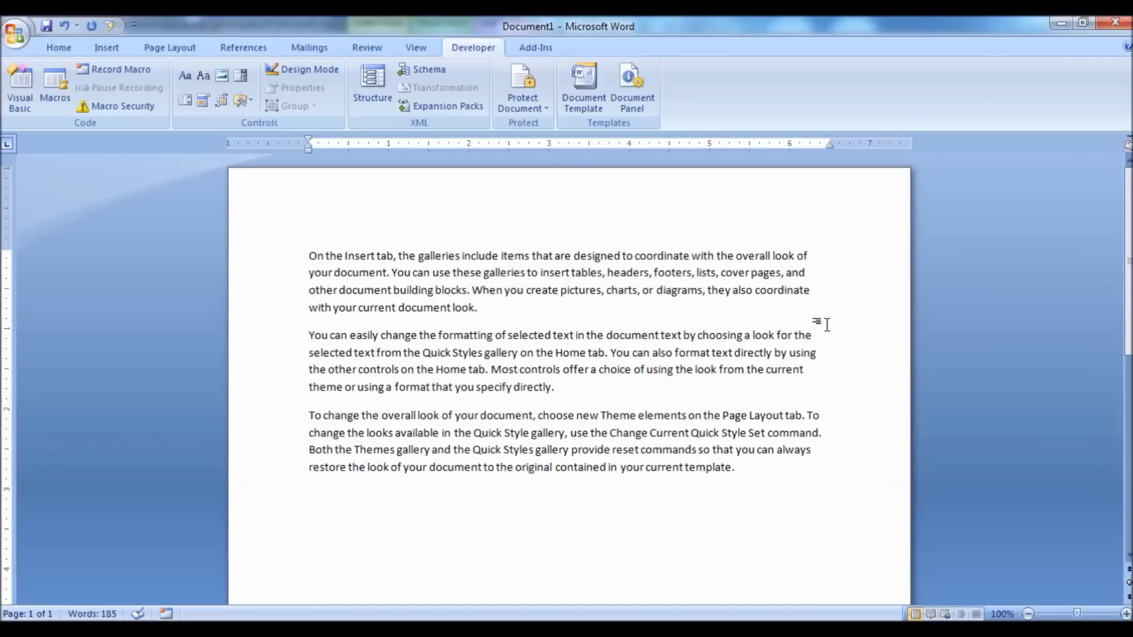
{"action": "scroll", "coordinate": [827, 325], "scroll_direction": "down", "scroll_amount": 3}
{"action": "type", "text": "=lorem()"}
{"action": "key", "text": "Return"}
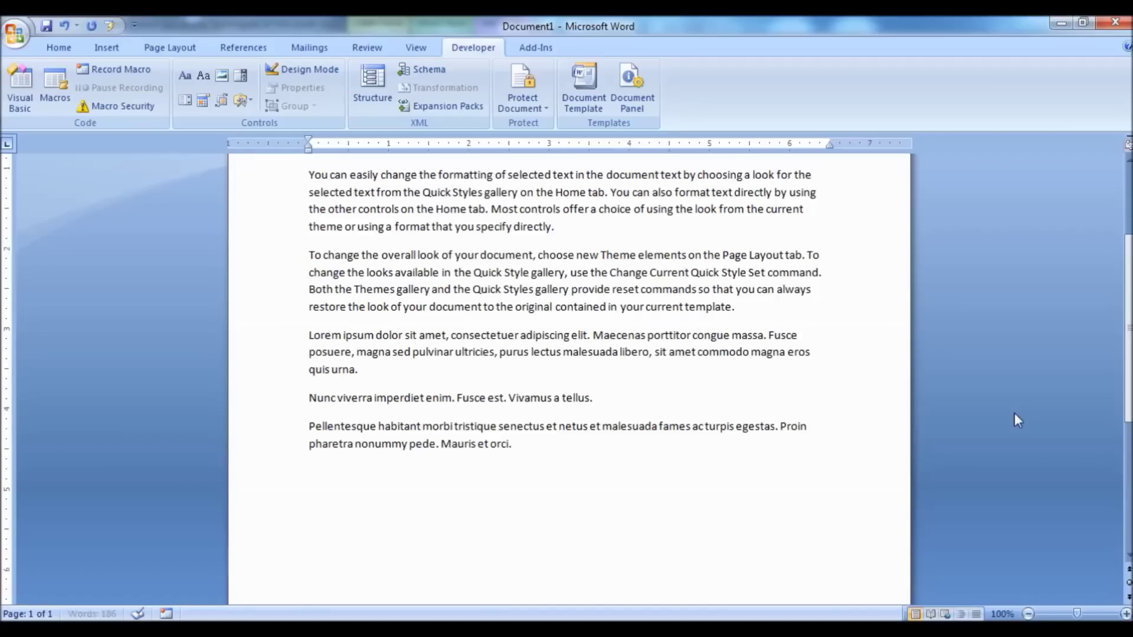
{"action": "scroll", "coordinate": [1007, 347], "scroll_direction": "down", "scroll_amount": 2}
{"action": "scroll", "coordinate": [1008, 340], "scroll_direction": "down", "scroll_amount": 2}
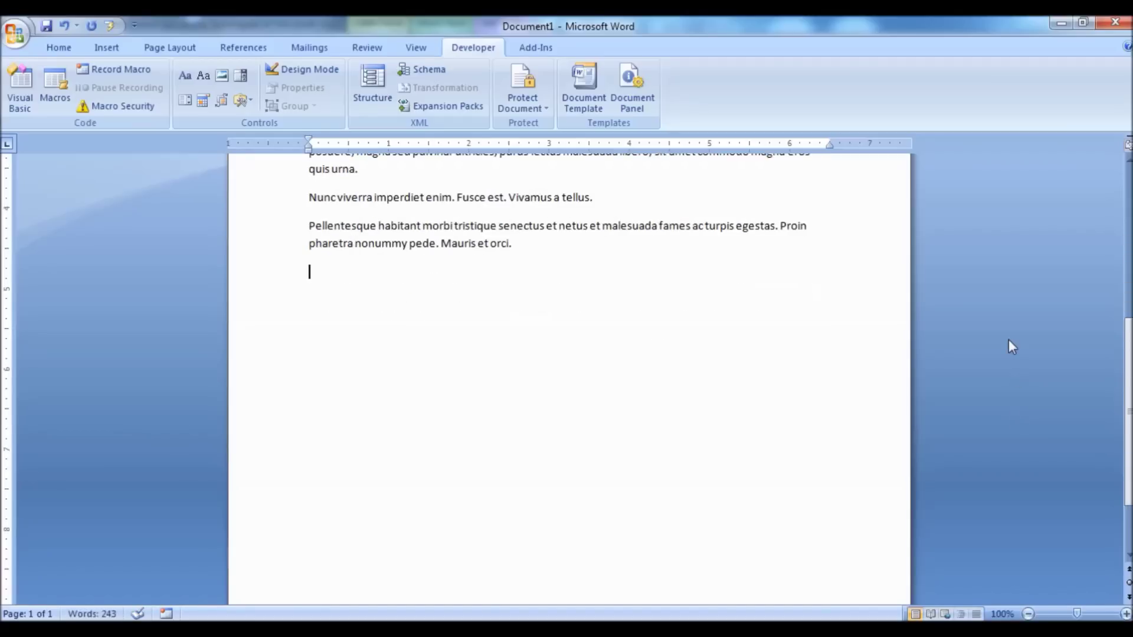
Step: Below the Latin text, generate one sample paragraph with =rand(1) and a ten-sentence paragraph with =rand(1,10)
{"action": "scroll", "coordinate": [1009, 340], "scroll_direction": "up", "scroll_amount": 1}
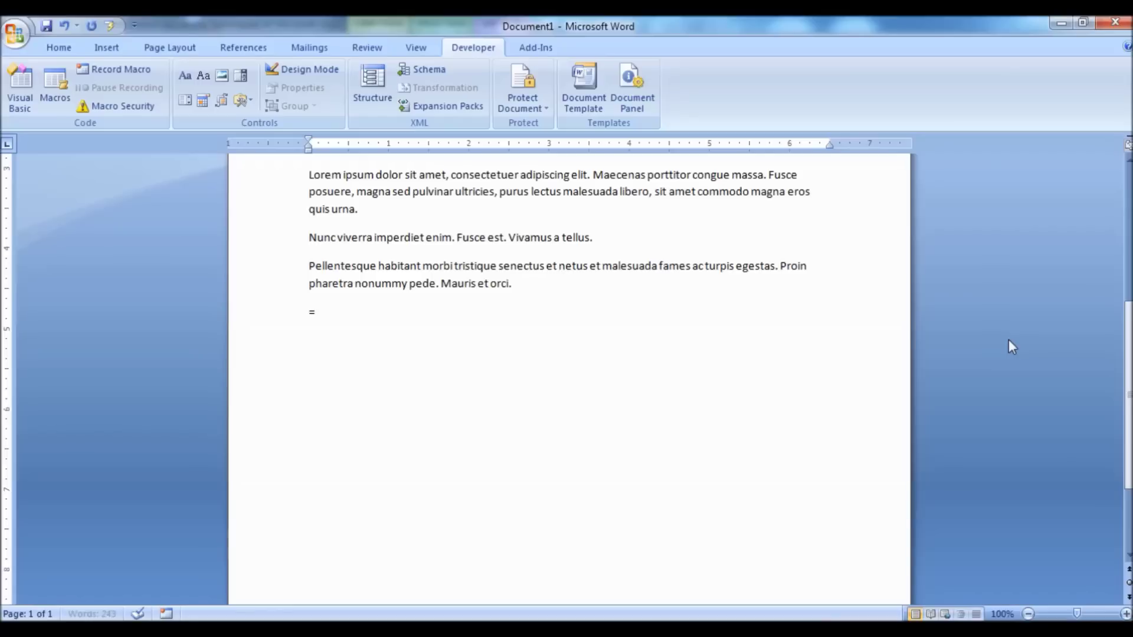
{"action": "type", "text": "=rand(1)"}
{"action": "key", "text": "Return"}
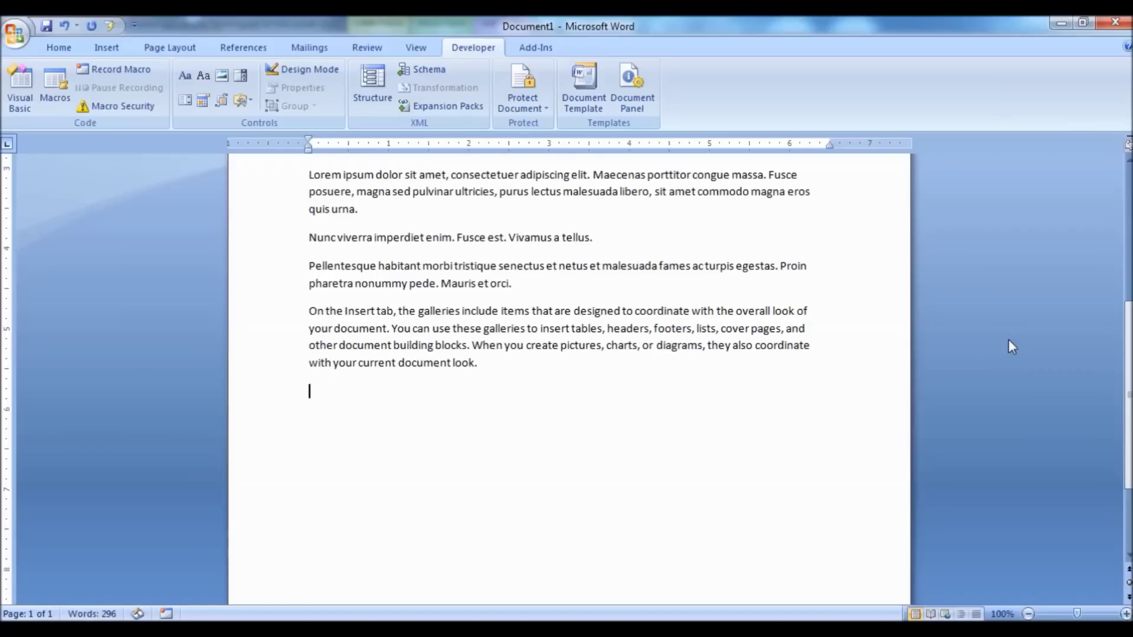
{"action": "type", "text": "=rand(1,10)"}
{"action": "key", "text": "Return"}
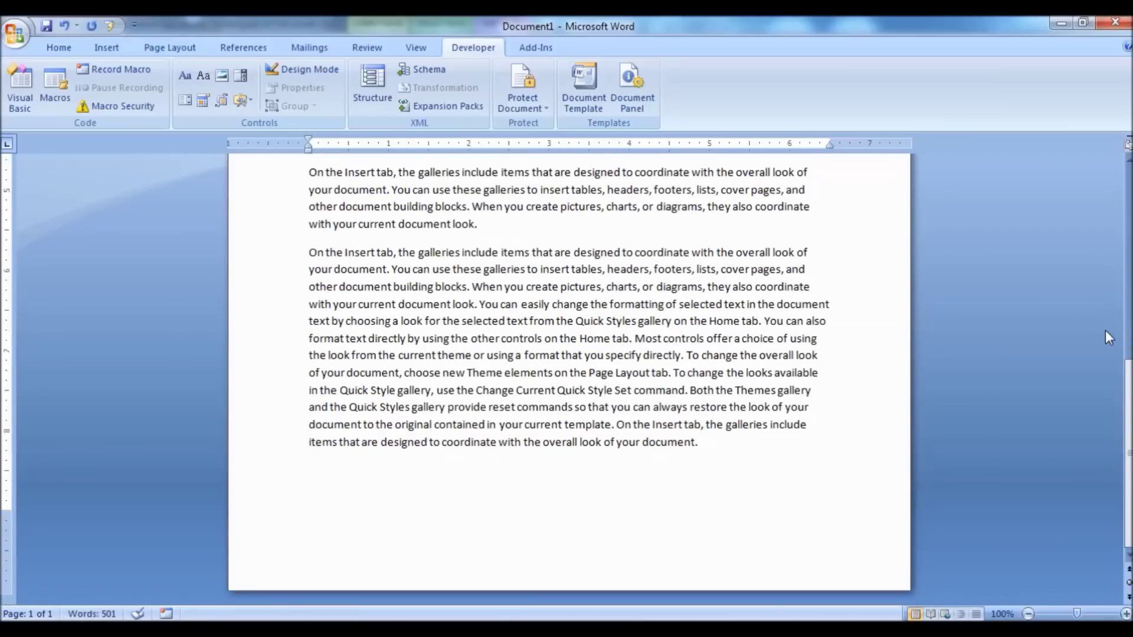
Step: Generate ten one-sentence paragraphs at the end of the document with =rand(10,1) and look them over
{"action": "type", "text": "=rand("}
{"action": "type", "text": "10"}
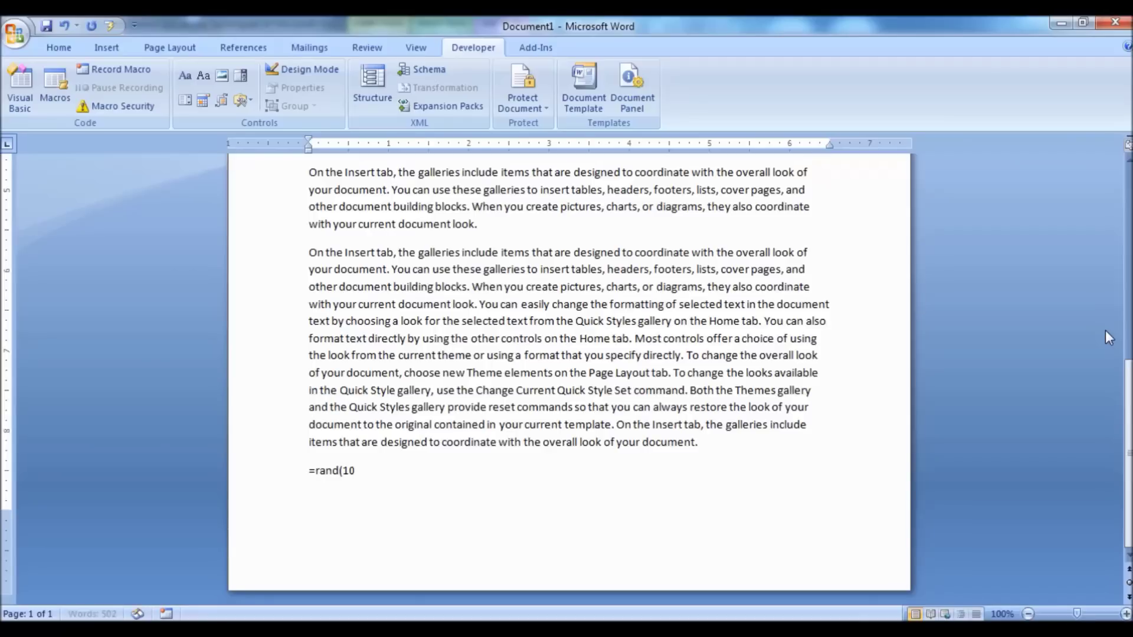
{"action": "type", "text": ",1)"}
{"action": "key", "text": "Return"}
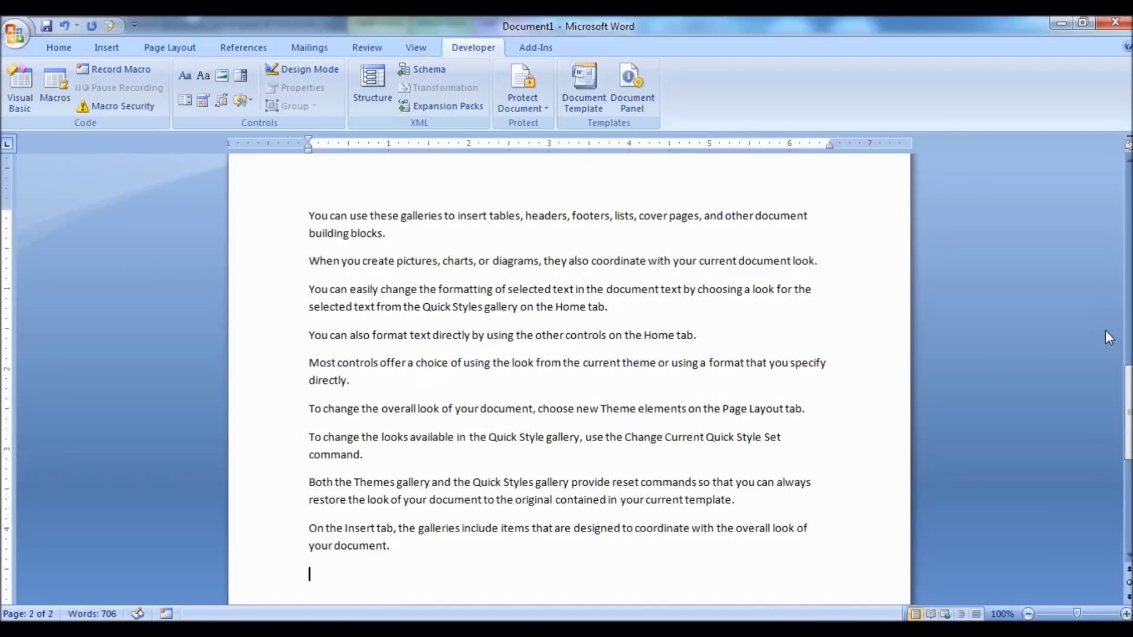
{"action": "scroll", "coordinate": [1105, 331], "scroll_direction": "up", "scroll_amount": 6}
{"action": "scroll", "coordinate": [1103, 328], "scroll_direction": "down", "scroll_amount": 9}
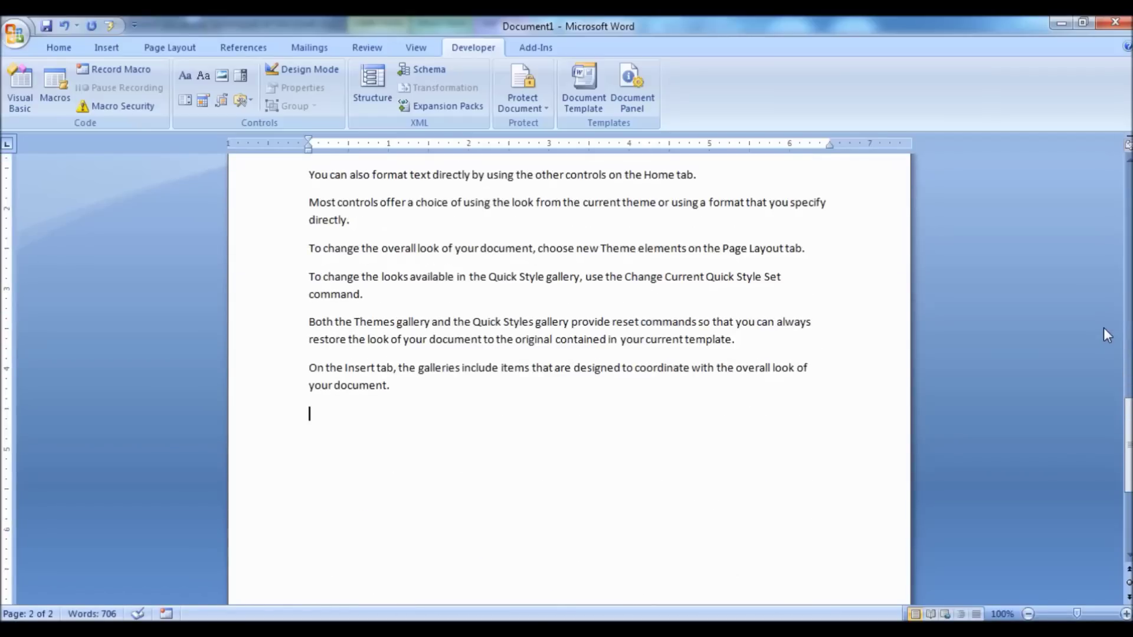
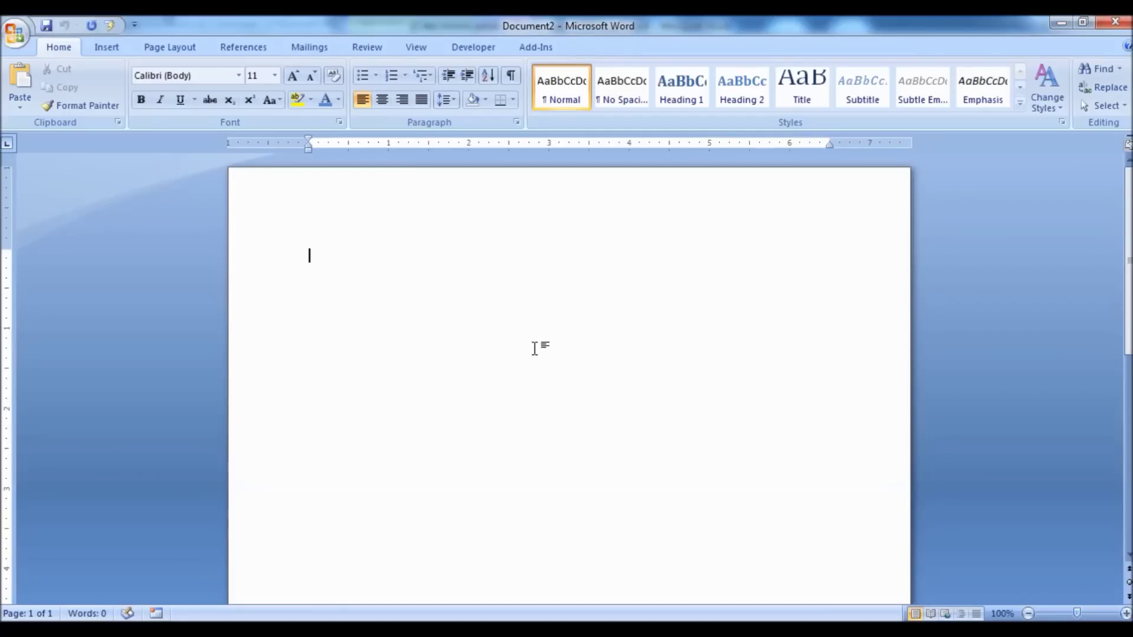
Step: Generate a single sample paragraph with =rand(1) in the blank document
{"action": "type", "text": "=rand("}
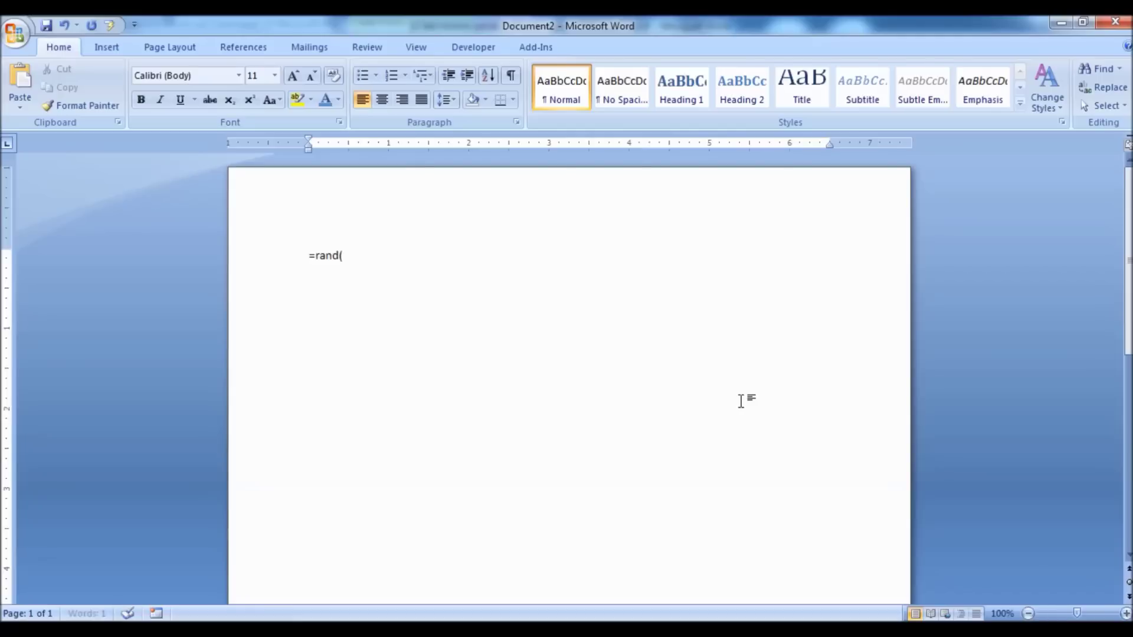
{"action": "type", "text": "1)"}
{"action": "key", "text": "Return"}
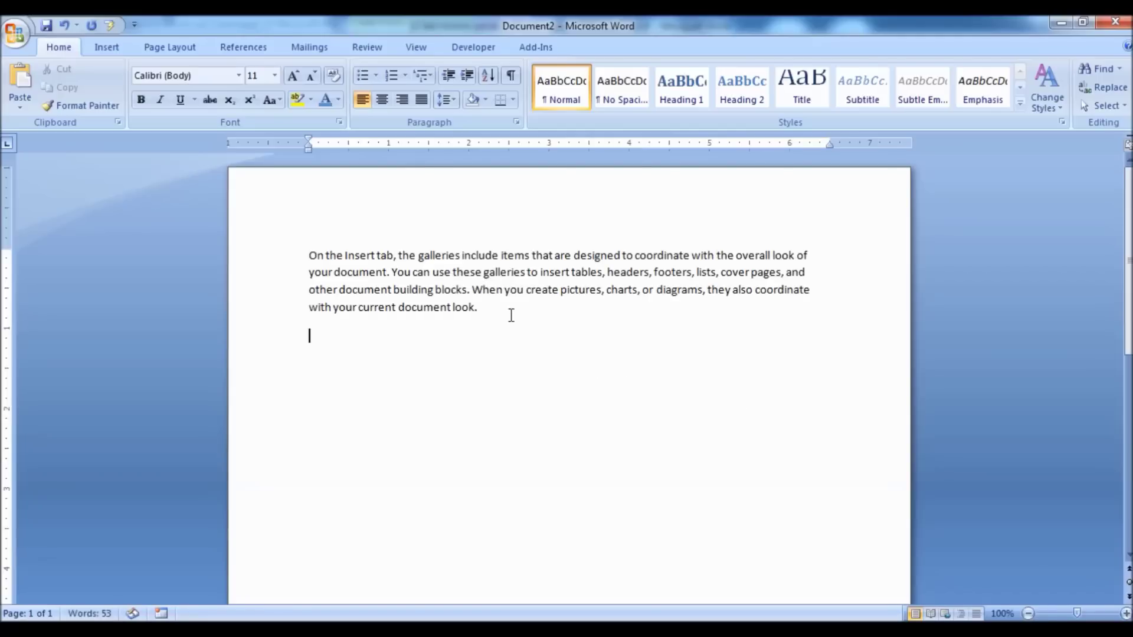
{"action": "key", "text": "BackSpace"}
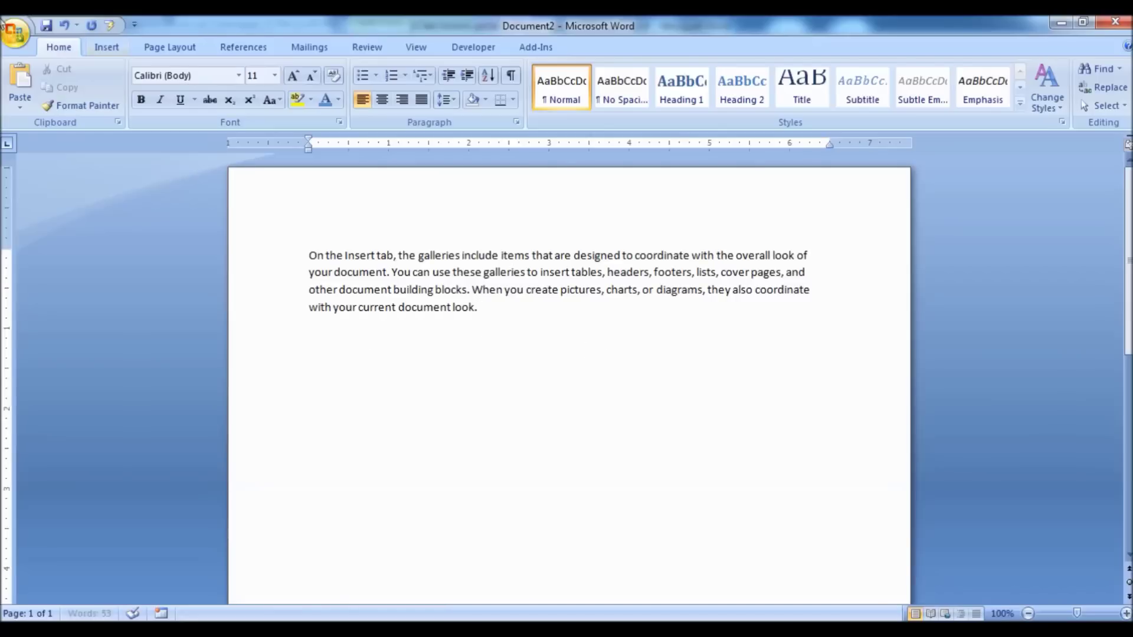
Step: Insert a continuous section break below the paragraph and set the new section to two columns
{"action": "left_click", "coordinate": [106, 48]}
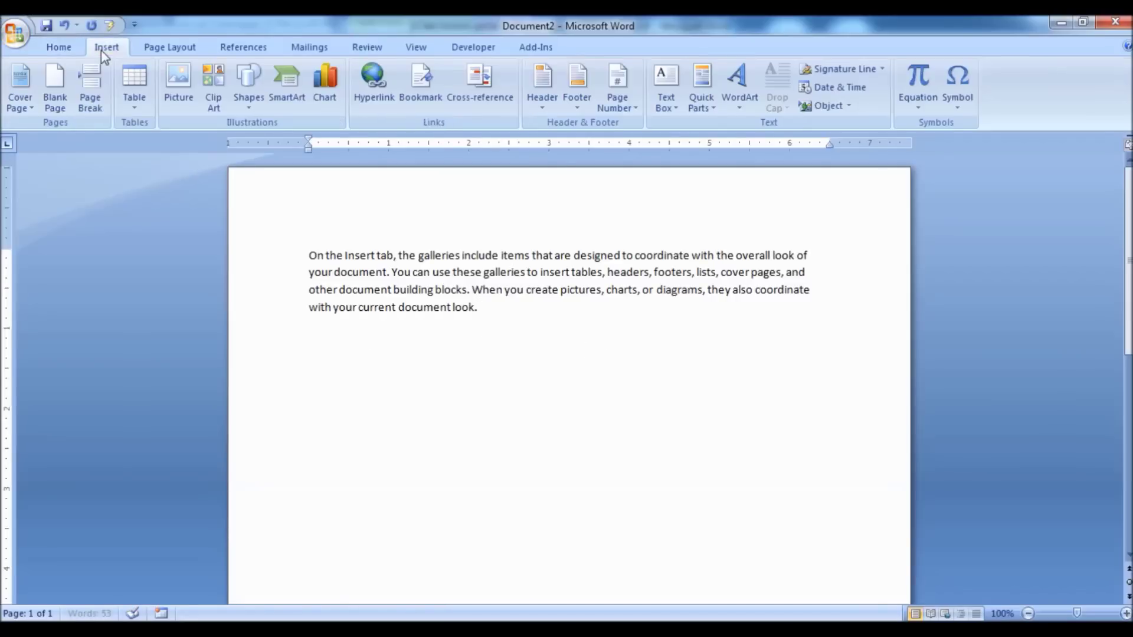
{"action": "left_click", "coordinate": [171, 52]}
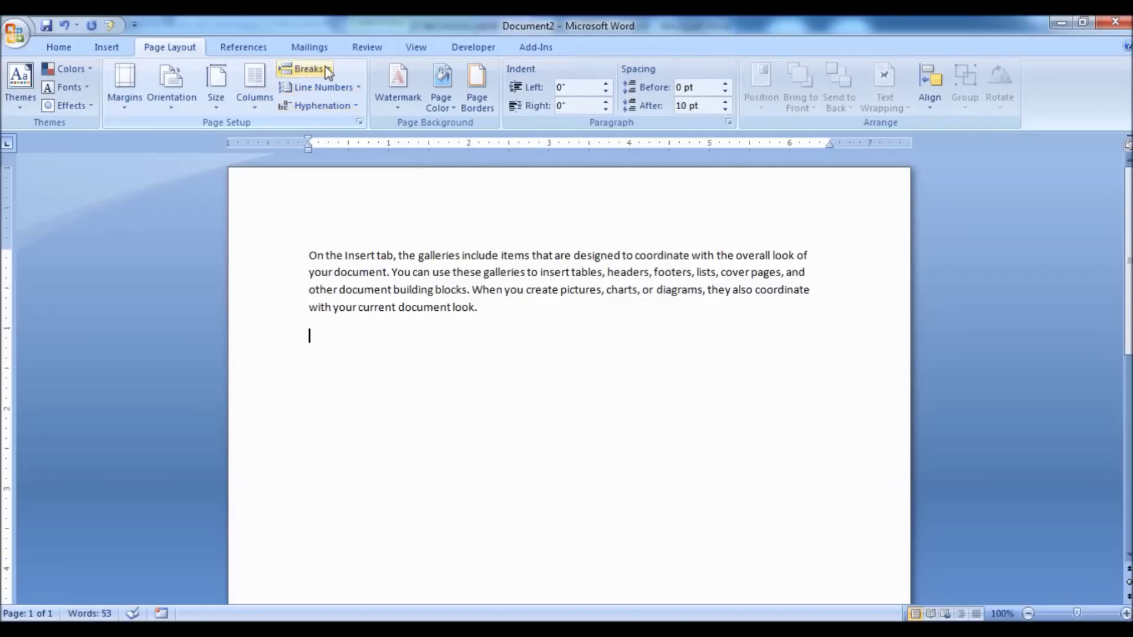
{"action": "left_click", "coordinate": [304, 69]}
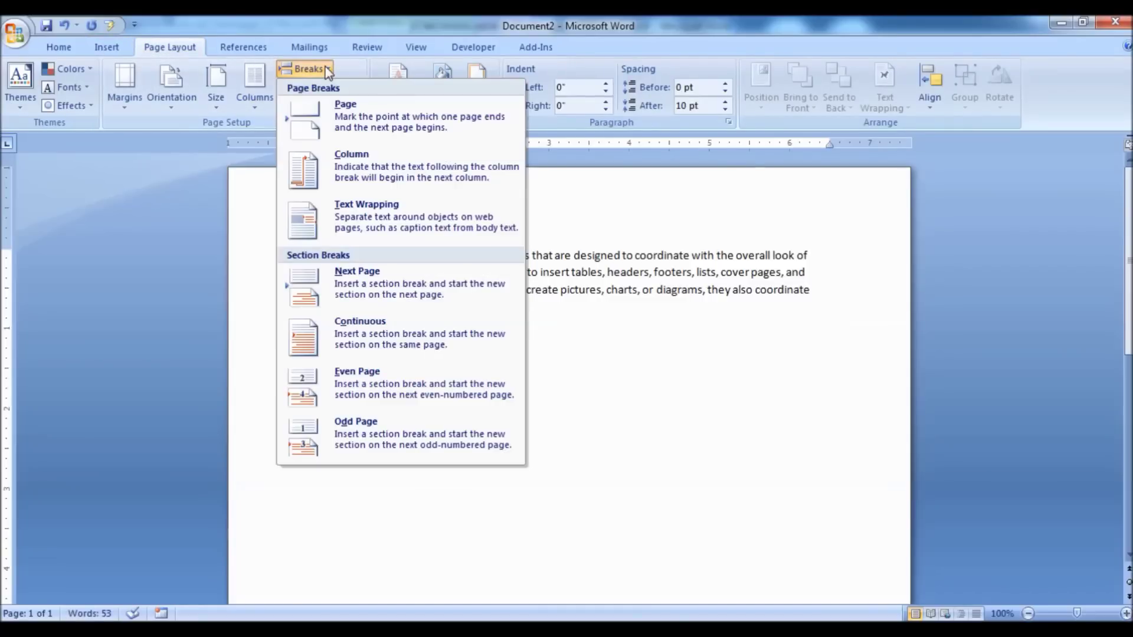
{"action": "left_click", "coordinate": [377, 336]}
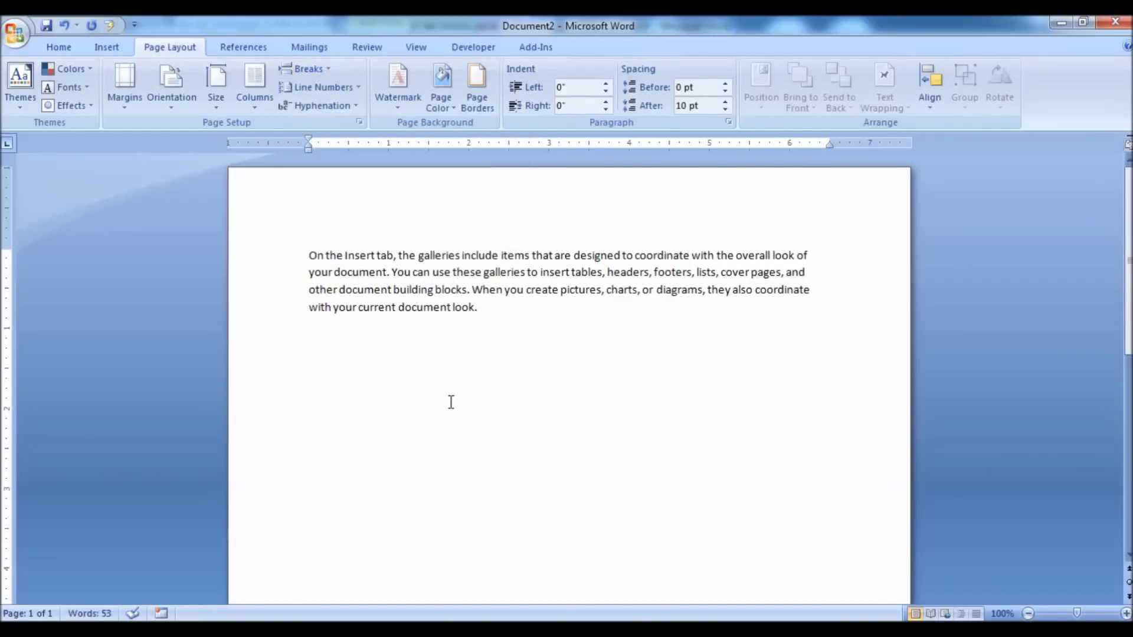
{"action": "left_click", "coordinate": [250, 107]}
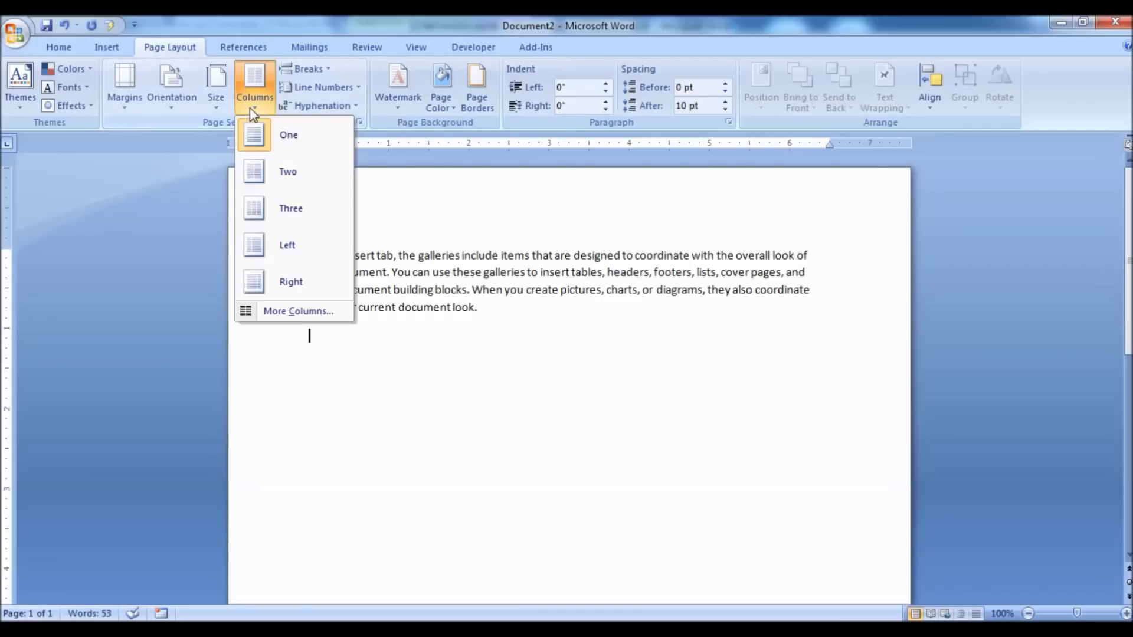
{"action": "left_click", "coordinate": [289, 175]}
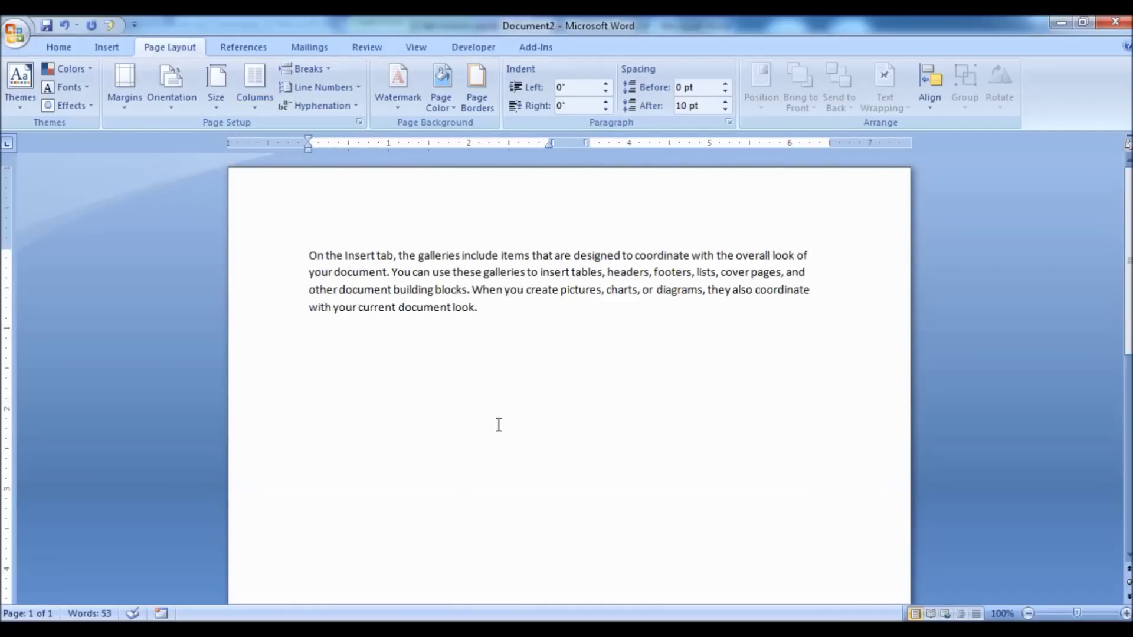
Step: Fill both columns with one =rand(1) sample paragraph each, separated by a column break
{"action": "type", "text": "=rand(1)"}
{"action": "key", "text": "Return"}
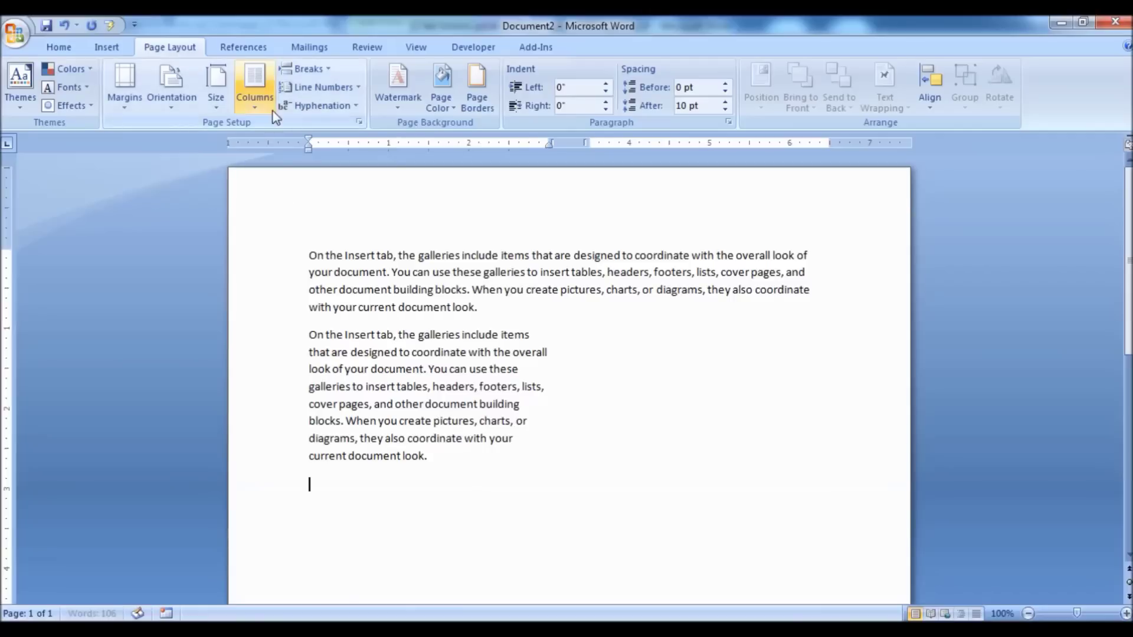
{"action": "left_click", "coordinate": [308, 71]}
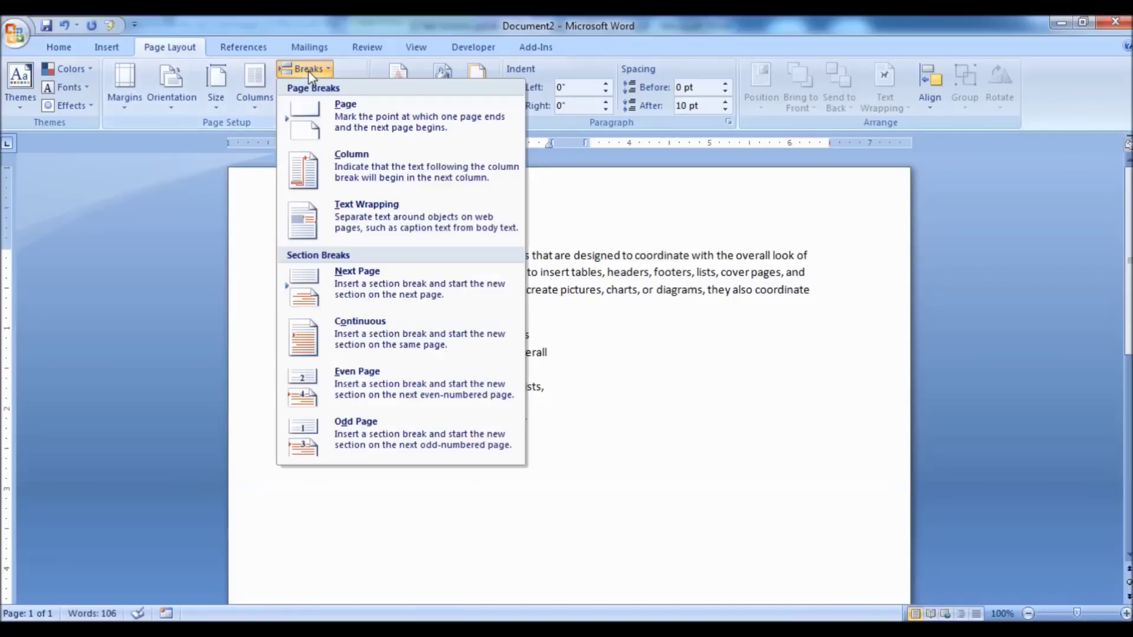
{"action": "left_click", "coordinate": [351, 167]}
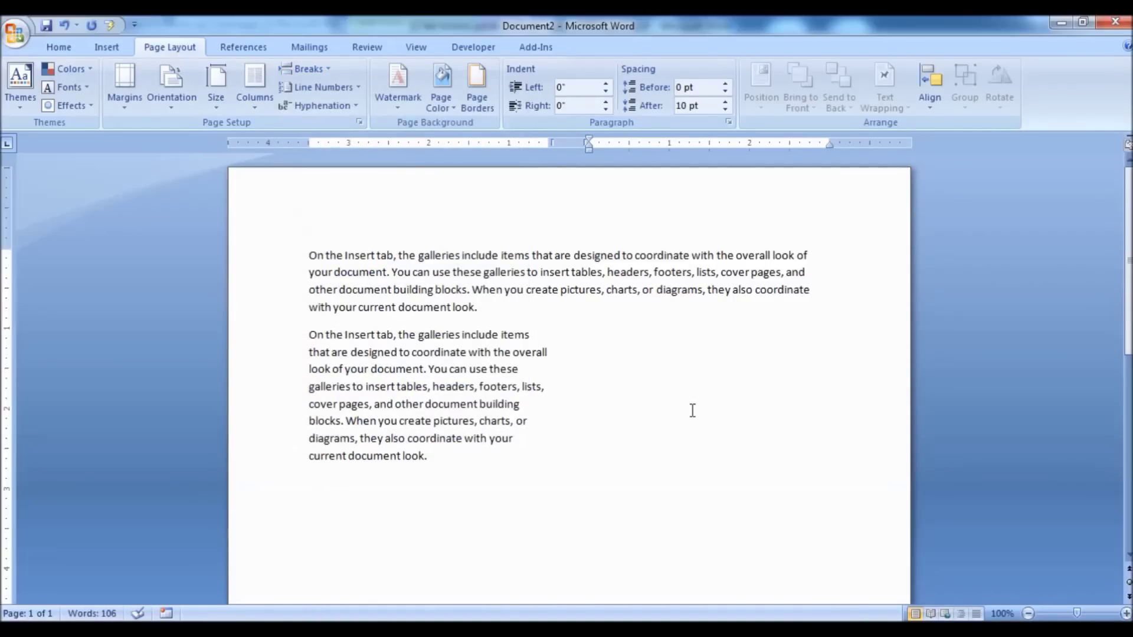
{"action": "type", "text": "=rand(1)"}
{"action": "key", "text": "Return"}
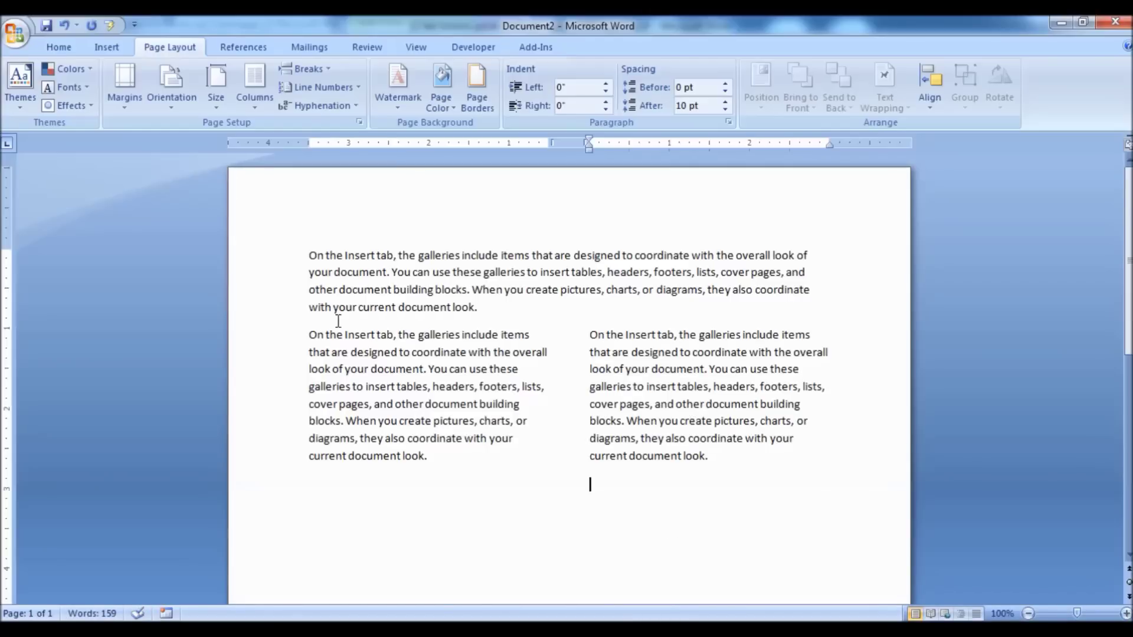
Step: Insert a continuous section break after the two-column text and set the new section to one column
{"action": "left_click", "coordinate": [328, 72]}
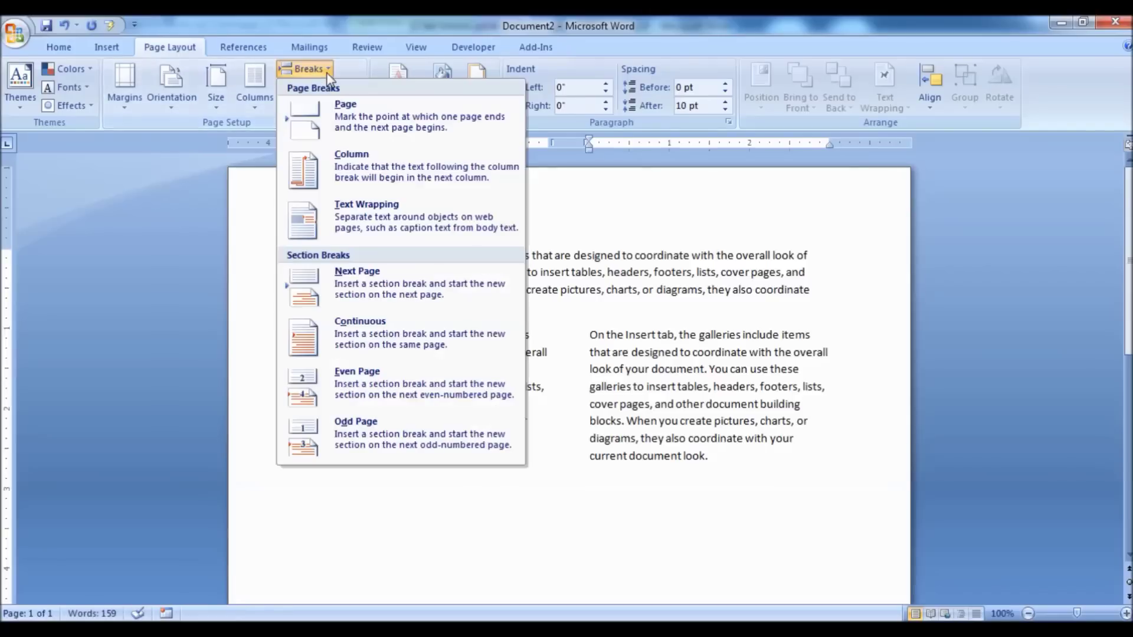
{"action": "left_click", "coordinate": [367, 328]}
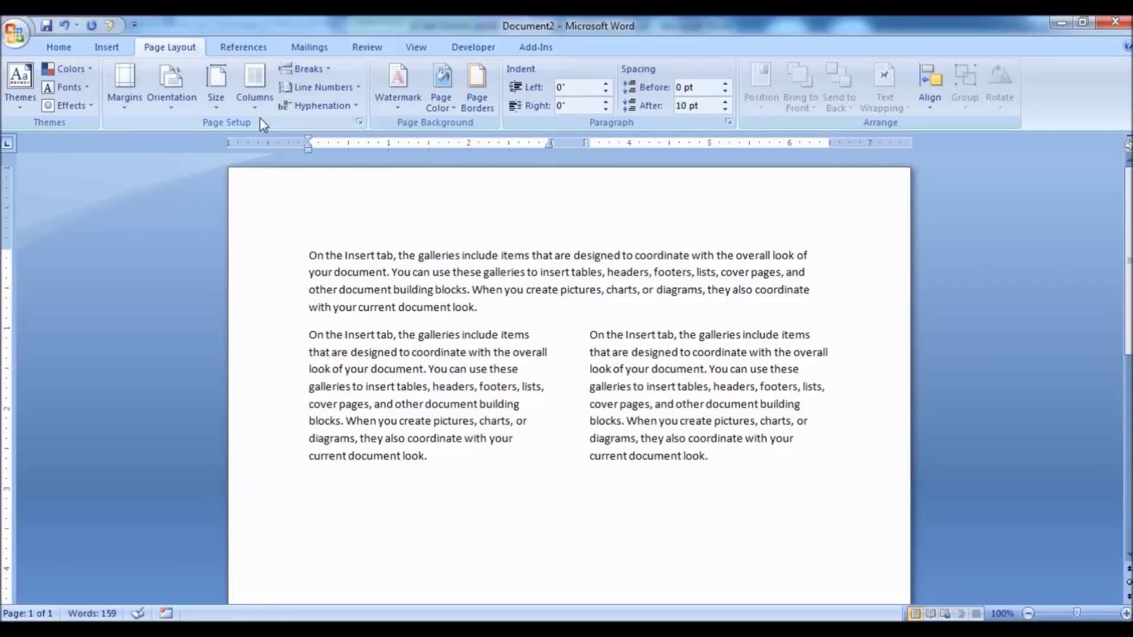
{"action": "left_click", "coordinate": [257, 94]}
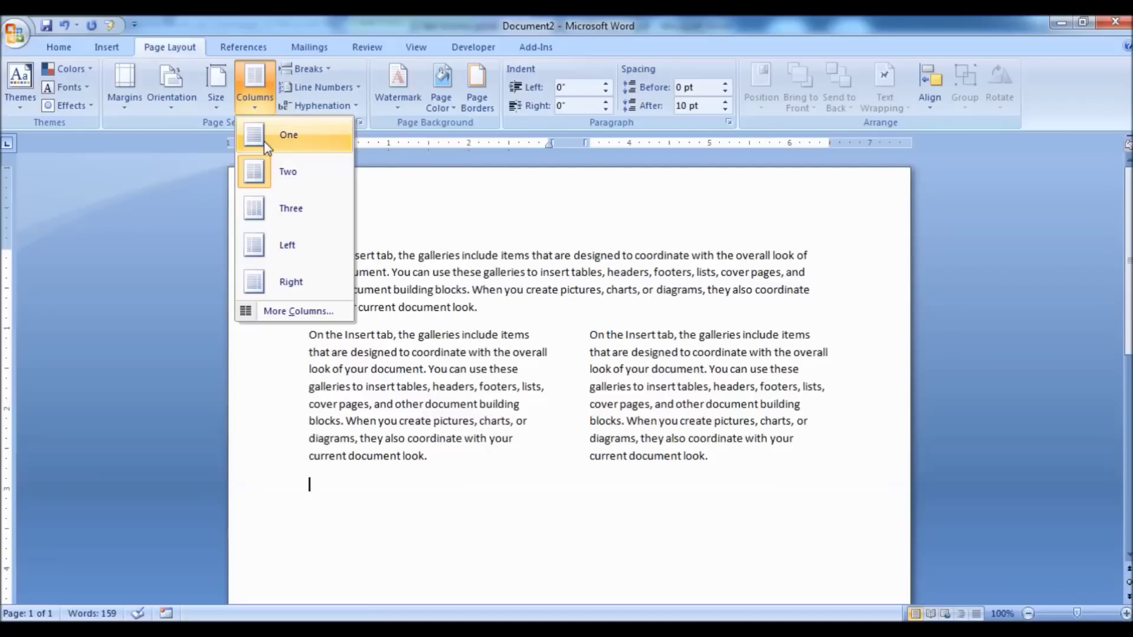
{"action": "left_click", "coordinate": [266, 143]}
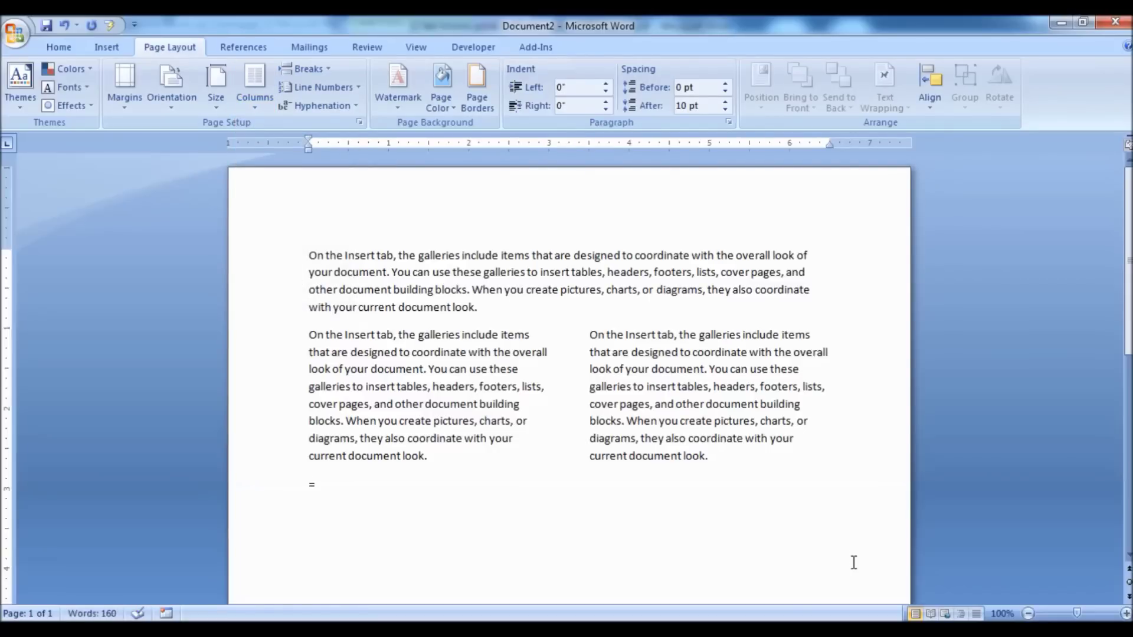
Step: Generate one full-width sample paragraph with =rand(1) below the two columns and review the page layout
{"action": "type", "text": "rand(1)"}
{"action": "key", "text": "Return"}
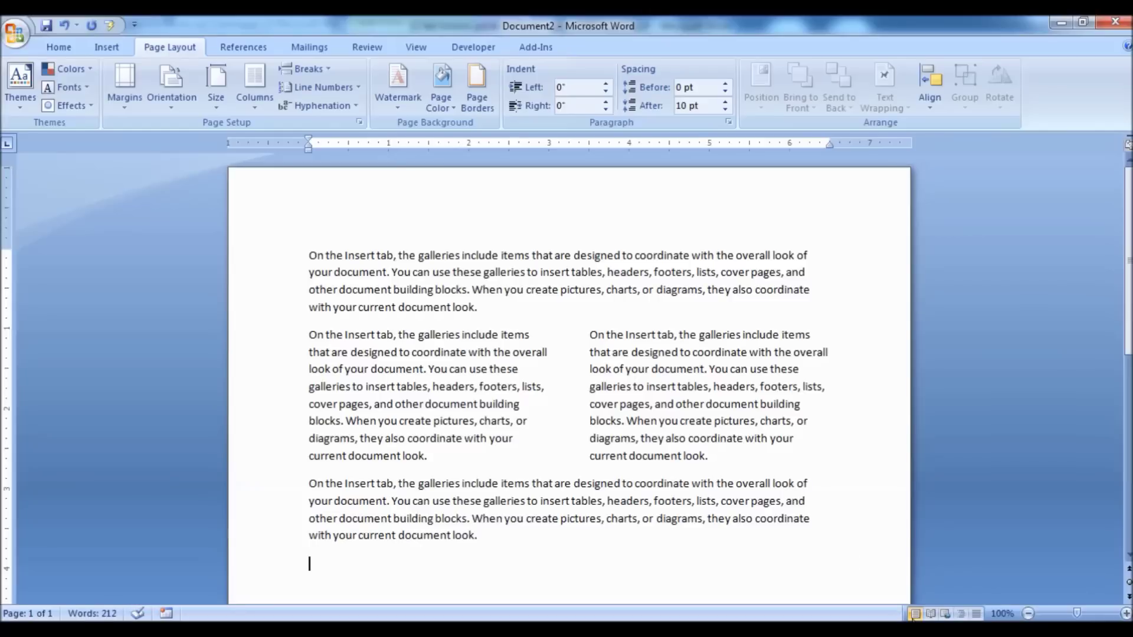
{"action": "scroll", "coordinate": [761, 495], "scroll_direction": "down", "scroll_amount": 2}
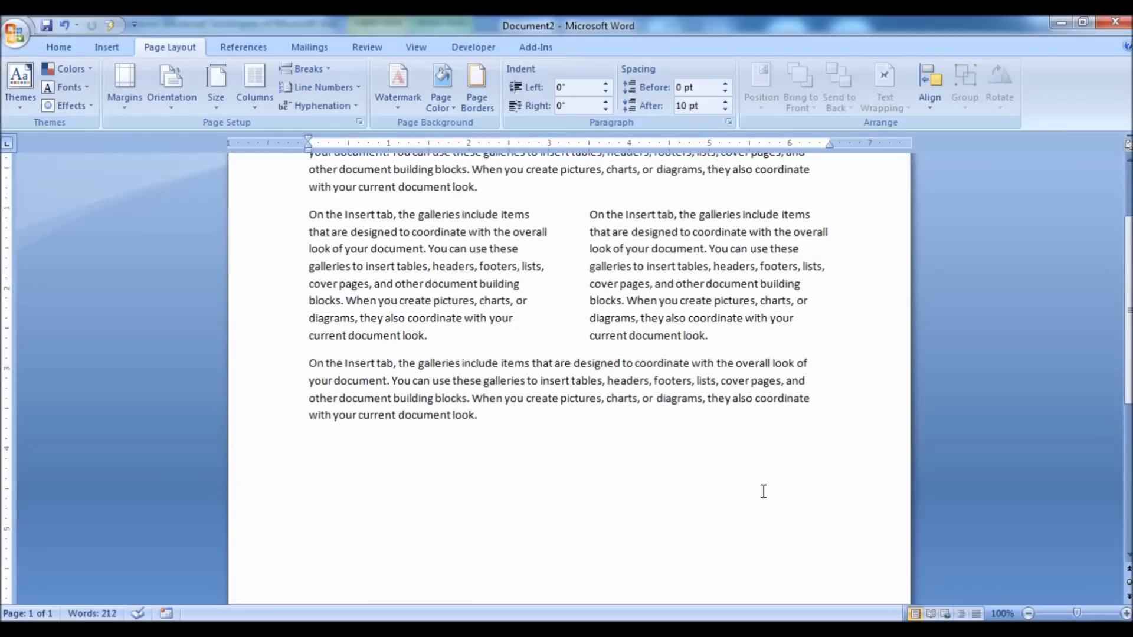
{"action": "scroll", "coordinate": [763, 491], "scroll_direction": "up", "scroll_amount": 2}
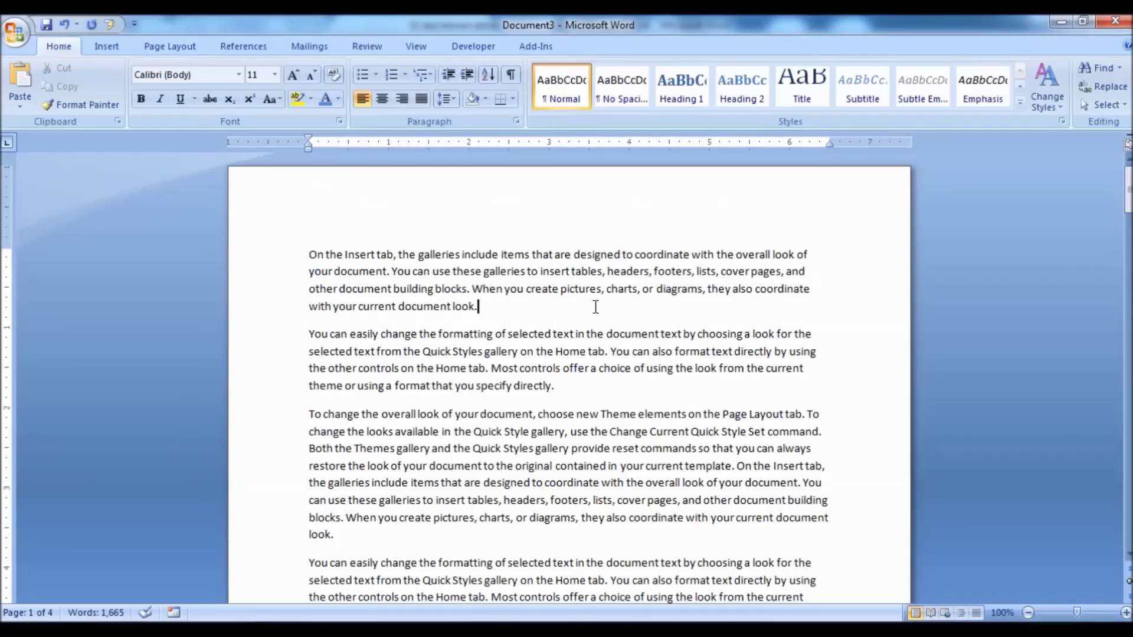
Step: Insert a Next Page section break after the last line of text on page 1
{"action": "scroll", "coordinate": [593, 313], "scroll_direction": "down", "scroll_amount": 2}
{"action": "scroll", "coordinate": [596, 305], "scroll_direction": "up", "scroll_amount": 2}
{"action": "scroll", "coordinate": [596, 306], "scroll_direction": "down", "scroll_amount": 5}
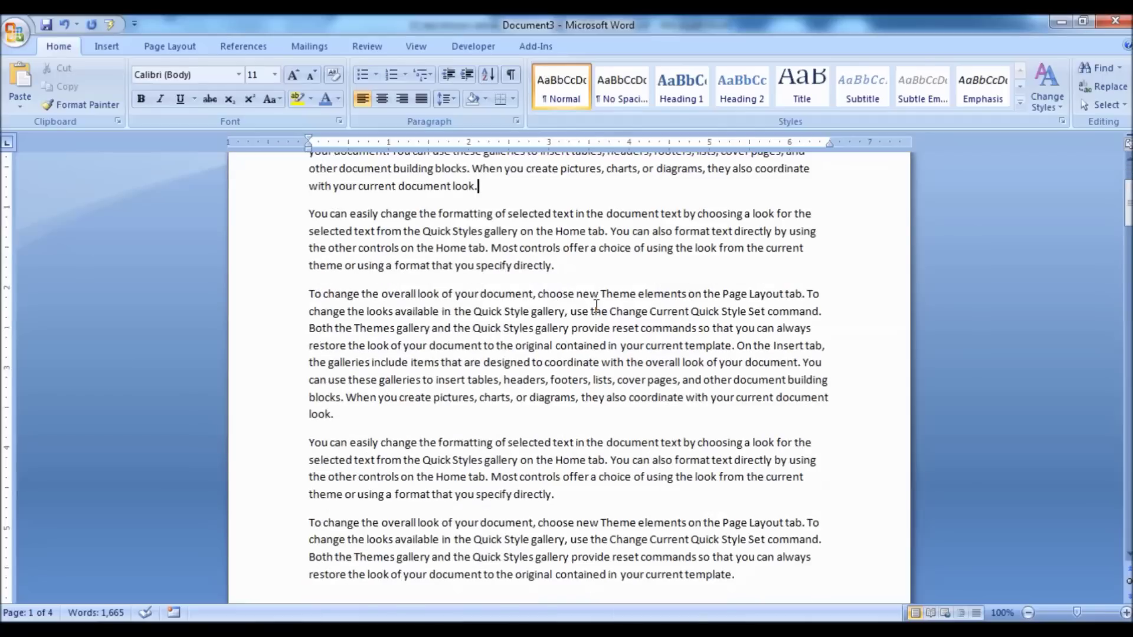
{"action": "scroll", "coordinate": [596, 306], "scroll_direction": "down", "scroll_amount": 3}
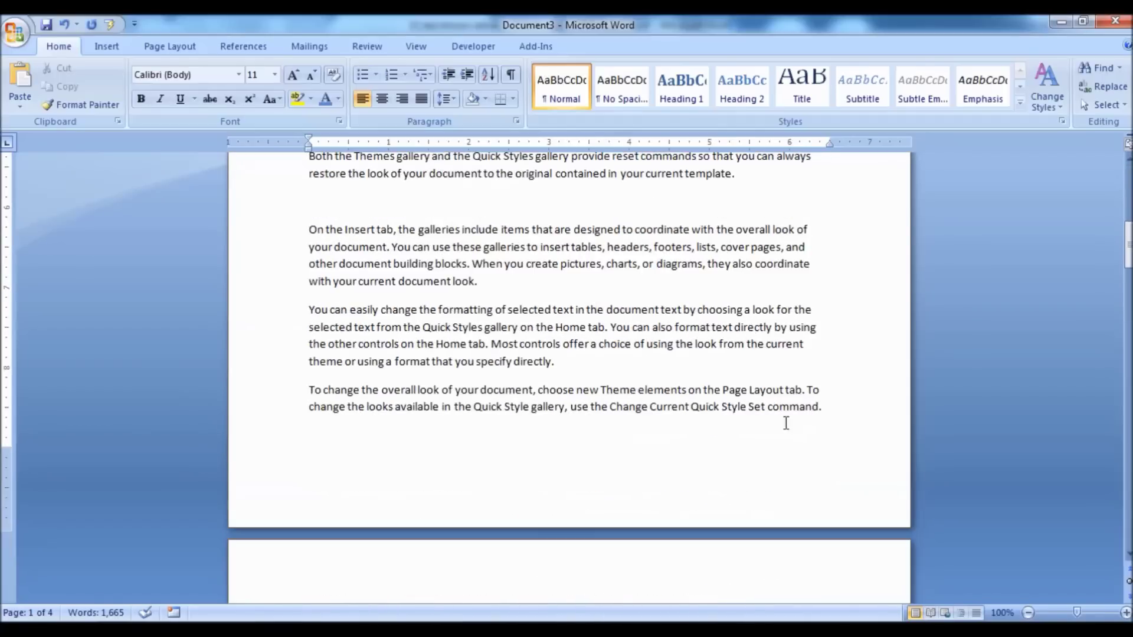
{"action": "left_click", "coordinate": [832, 404]}
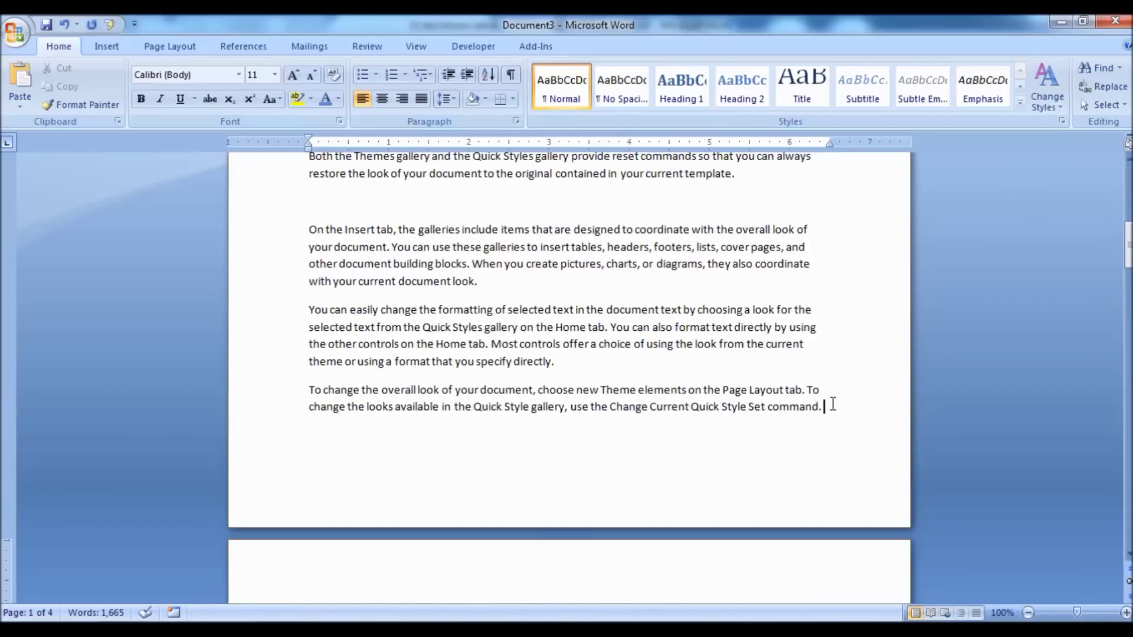
{"action": "left_click", "coordinate": [166, 47]}
{"action": "left_click", "coordinate": [321, 69]}
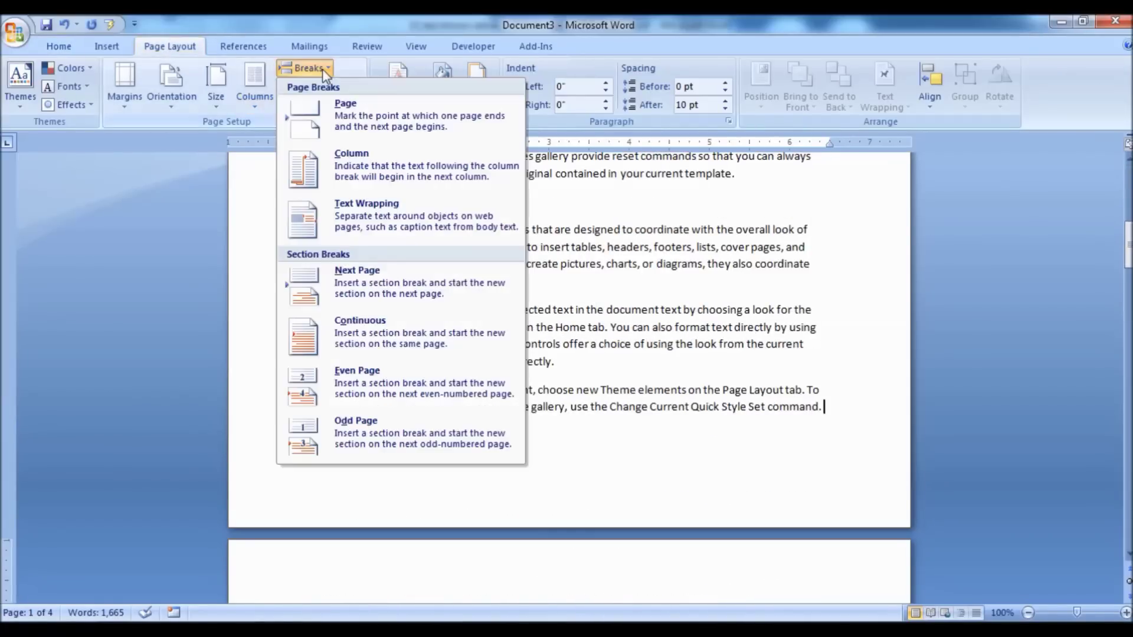
{"action": "left_click", "coordinate": [377, 283]}
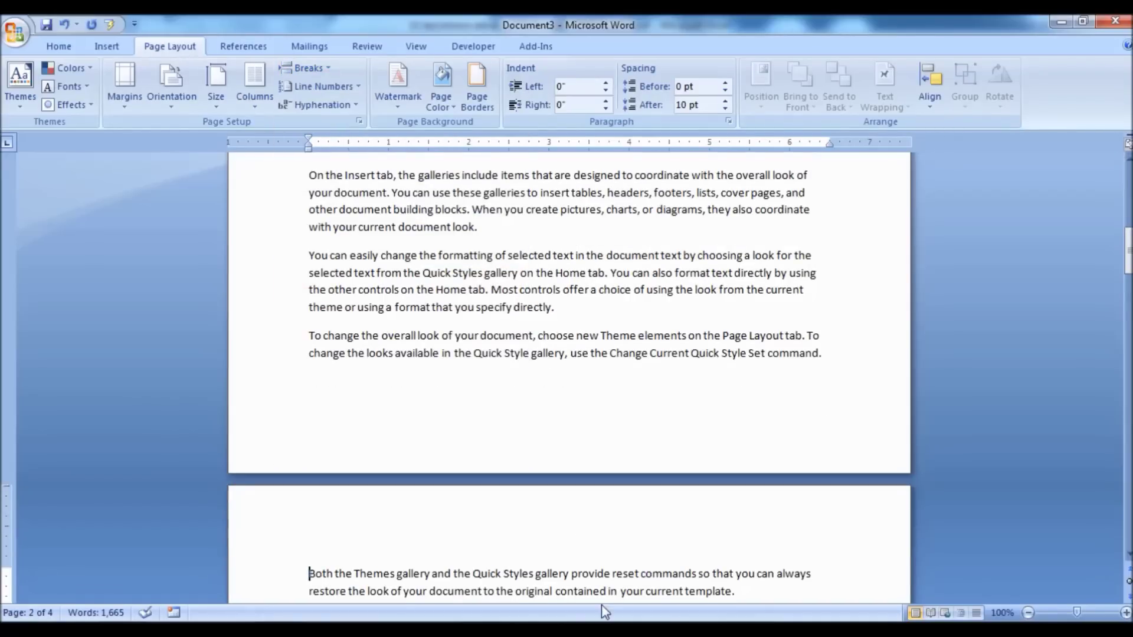
{"action": "scroll", "coordinate": [608, 563], "scroll_direction": "up", "scroll_amount": 10}
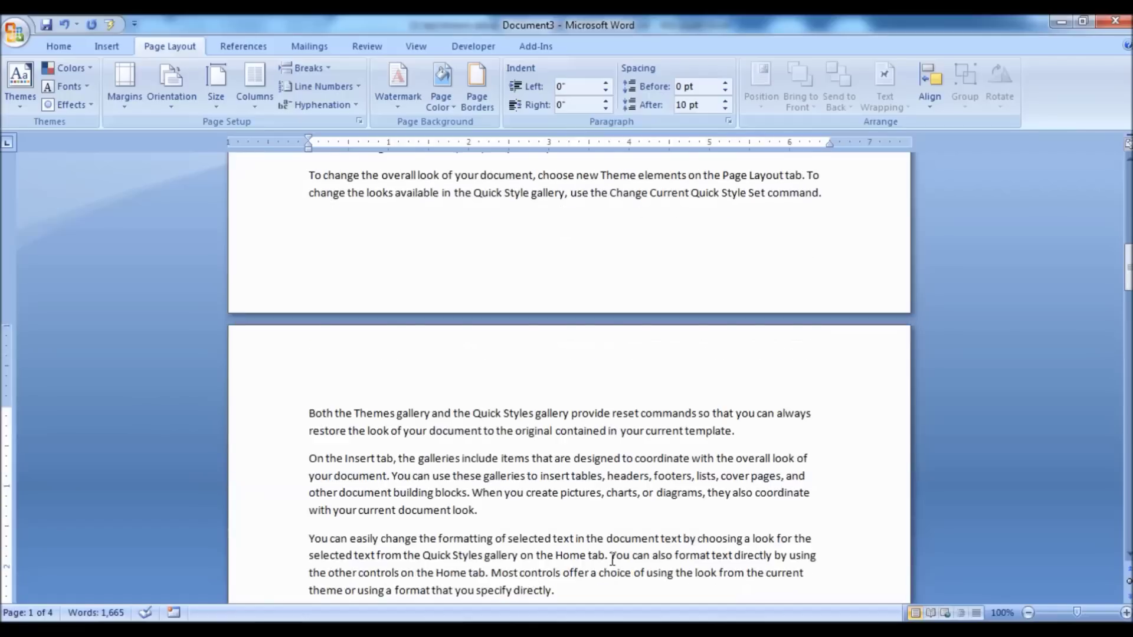
Step: Add a red apple art page border to page 1, applied to this section only
{"action": "scroll", "coordinate": [612, 559], "scroll_direction": "up", "scroll_amount": 5}
{"action": "key", "text": "ctrl+z"}
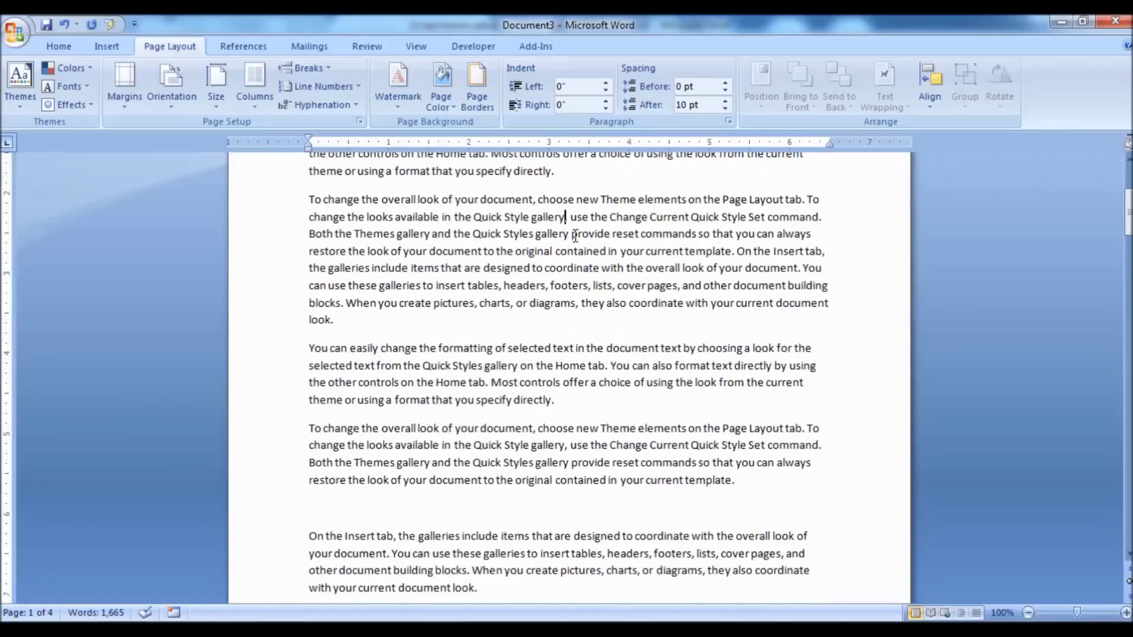
{"action": "left_click", "coordinate": [483, 88]}
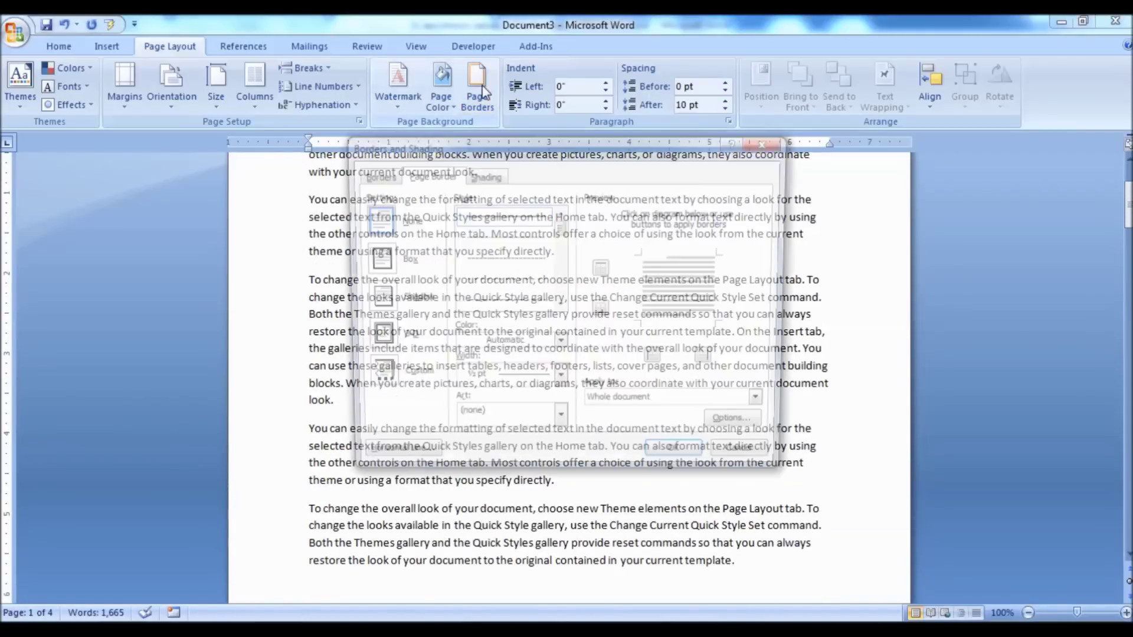
{"action": "left_click", "coordinate": [560, 424]}
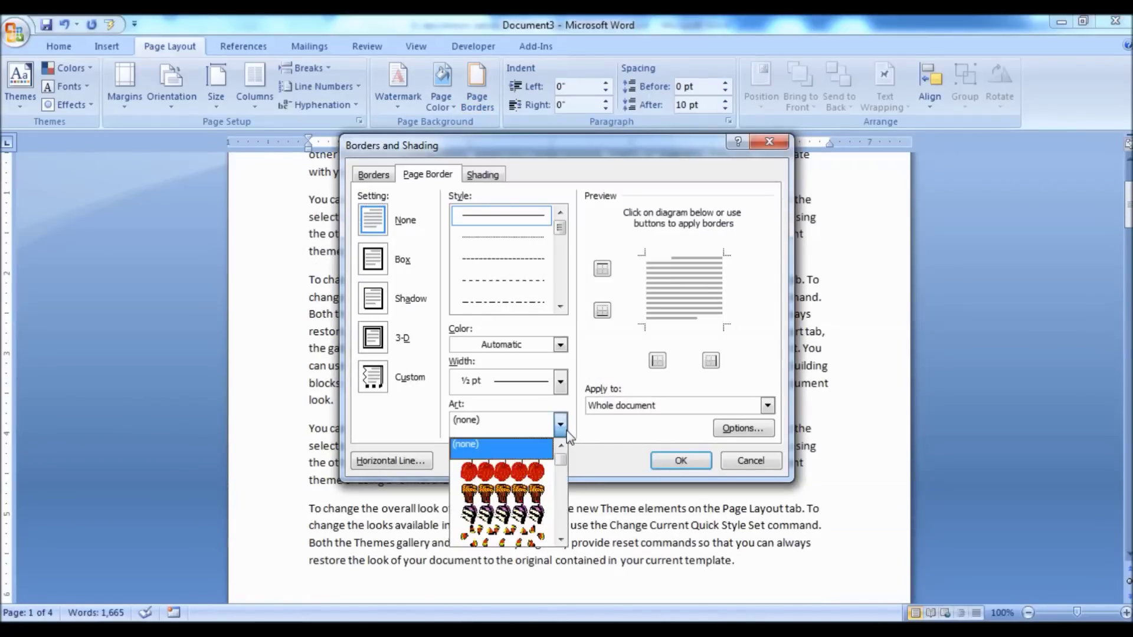
{"action": "left_click", "coordinate": [492, 470]}
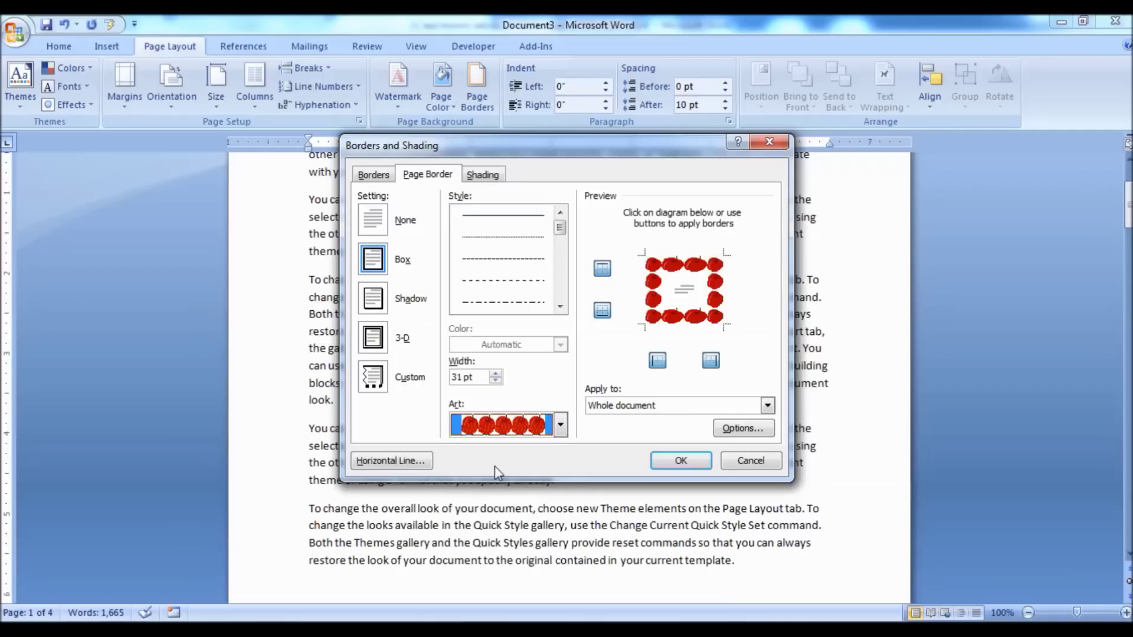
{"action": "left_click", "coordinate": [653, 406]}
{"action": "left_click", "coordinate": [614, 434]}
{"action": "left_click", "coordinate": [681, 461]}
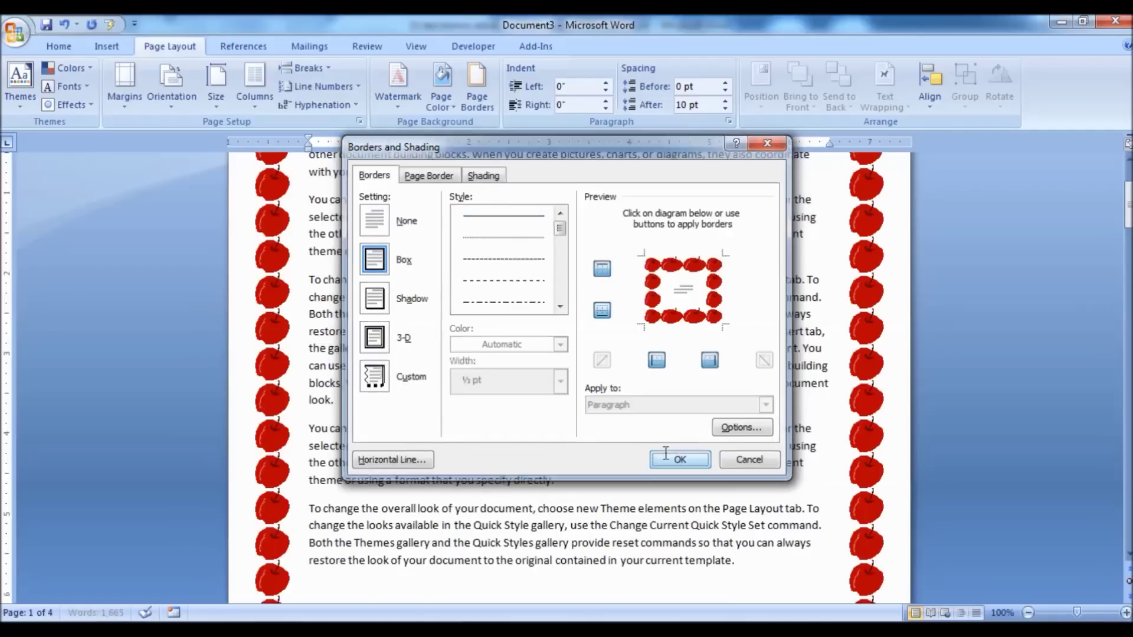
Step: Add a cupcake art page border to the section starting on page 2, applied to this section only
{"action": "scroll", "coordinate": [593, 399], "scroll_direction": "down", "scroll_amount": 3}
{"action": "scroll", "coordinate": [593, 399], "scroll_direction": "down", "scroll_amount": 7}
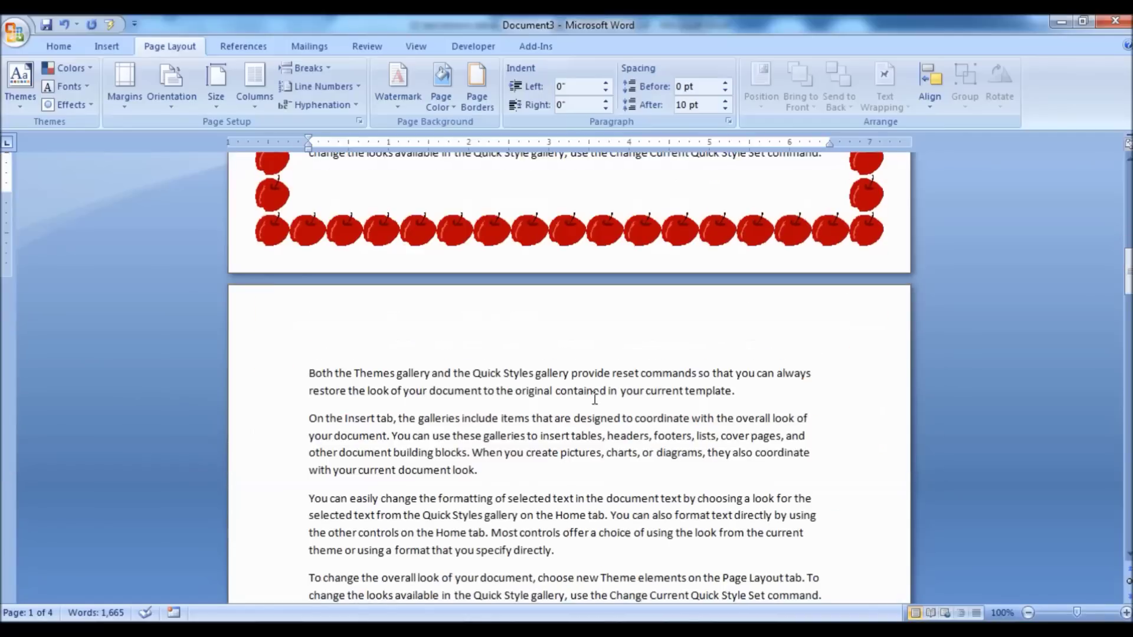
{"action": "scroll", "coordinate": [574, 492], "scroll_direction": "down", "scroll_amount": 2}
{"action": "scroll", "coordinate": [579, 401], "scroll_direction": "up", "scroll_amount": 4}
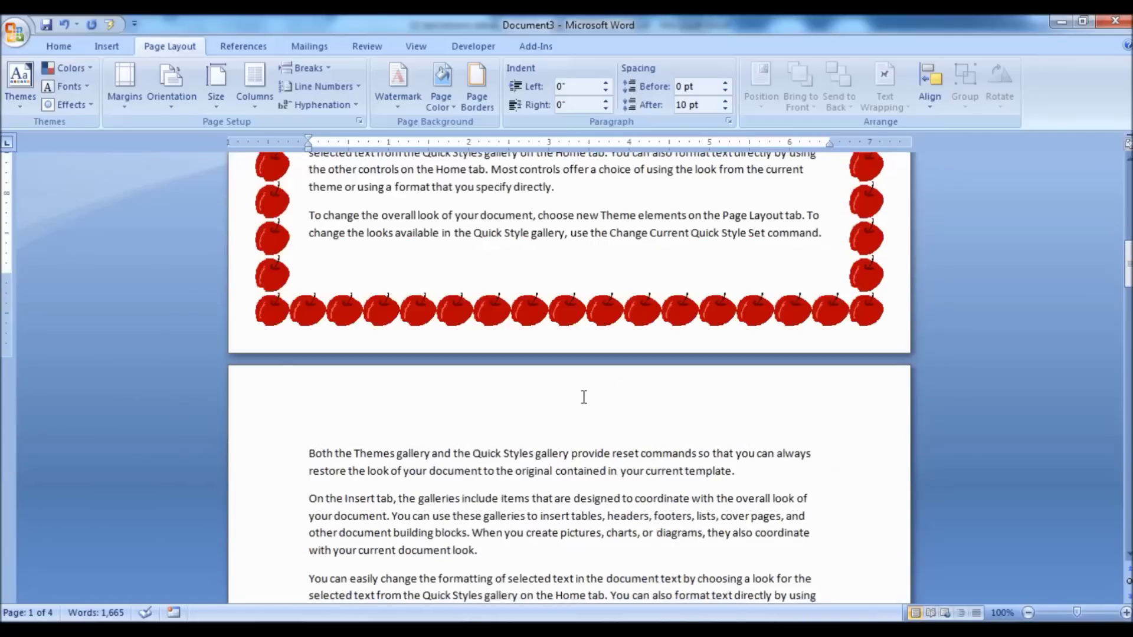
{"action": "scroll", "coordinate": [582, 397], "scroll_direction": "down", "scroll_amount": 1}
{"action": "left_click", "coordinate": [607, 510]}
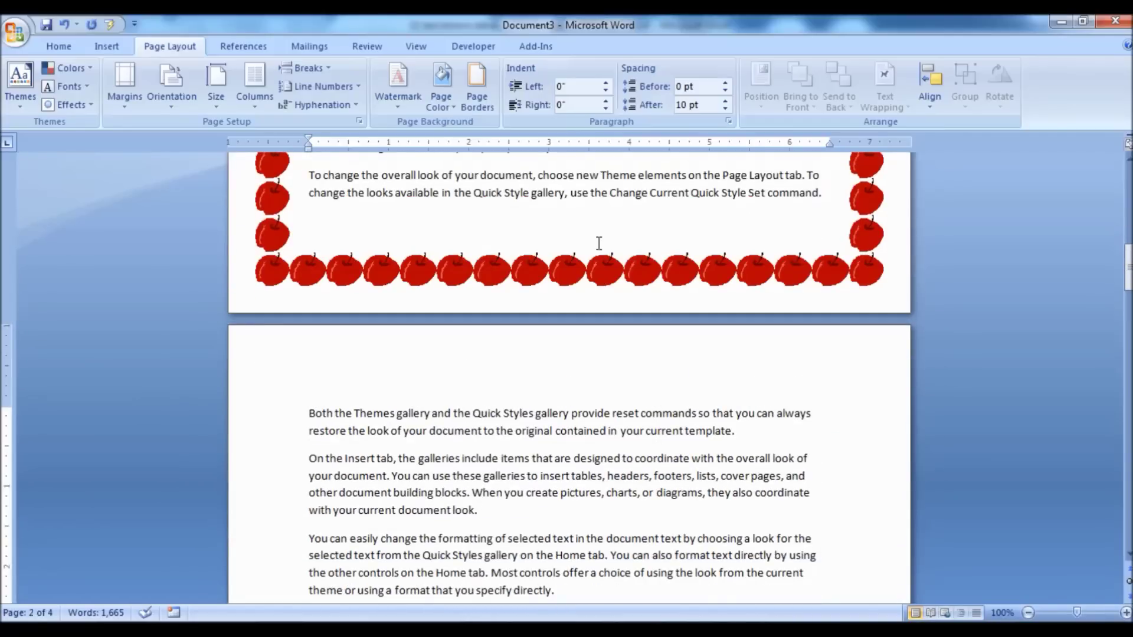
{"action": "left_click", "coordinate": [478, 99]}
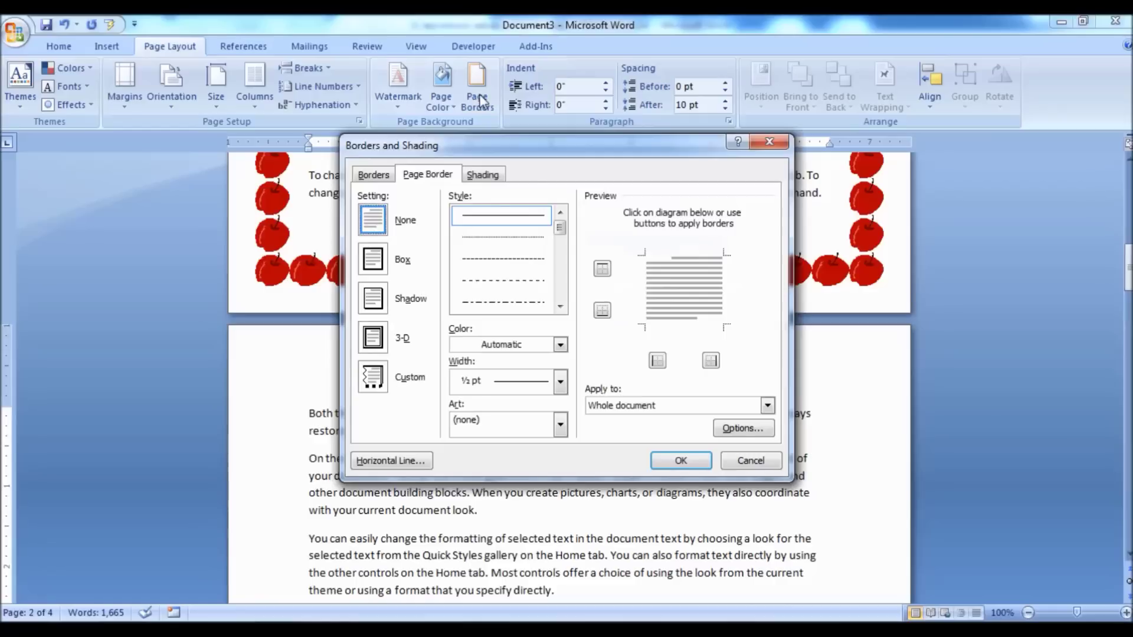
{"action": "left_click", "coordinate": [560, 424]}
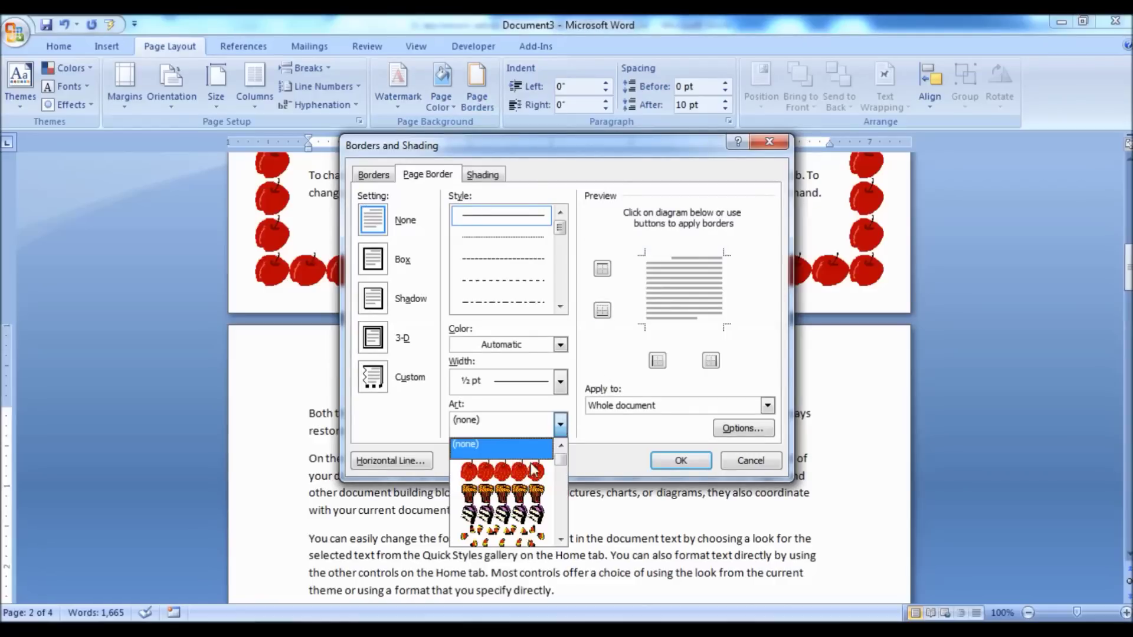
{"action": "left_click", "coordinate": [527, 493]}
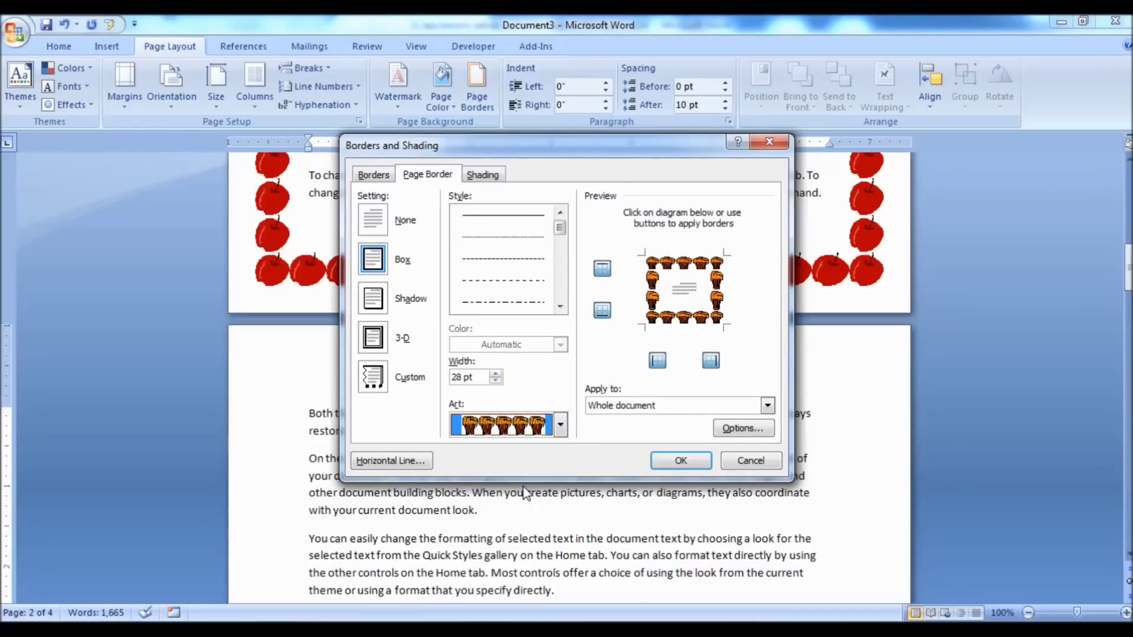
{"action": "left_click", "coordinate": [665, 405]}
{"action": "left_click", "coordinate": [624, 432]}
{"action": "left_click", "coordinate": [681, 461]}
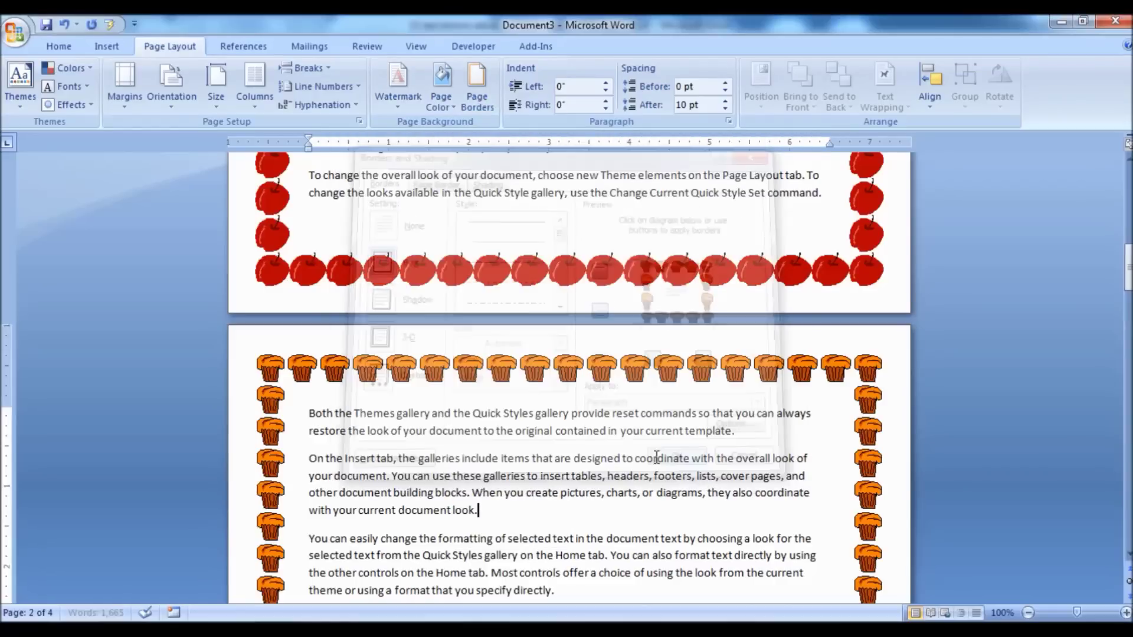
Step: Insert a Next Page section break after the last line of text on page 2
{"action": "scroll", "coordinate": [651, 437], "scroll_direction": "down", "scroll_amount": 4}
{"action": "scroll", "coordinate": [651, 436], "scroll_direction": "down", "scroll_amount": 4}
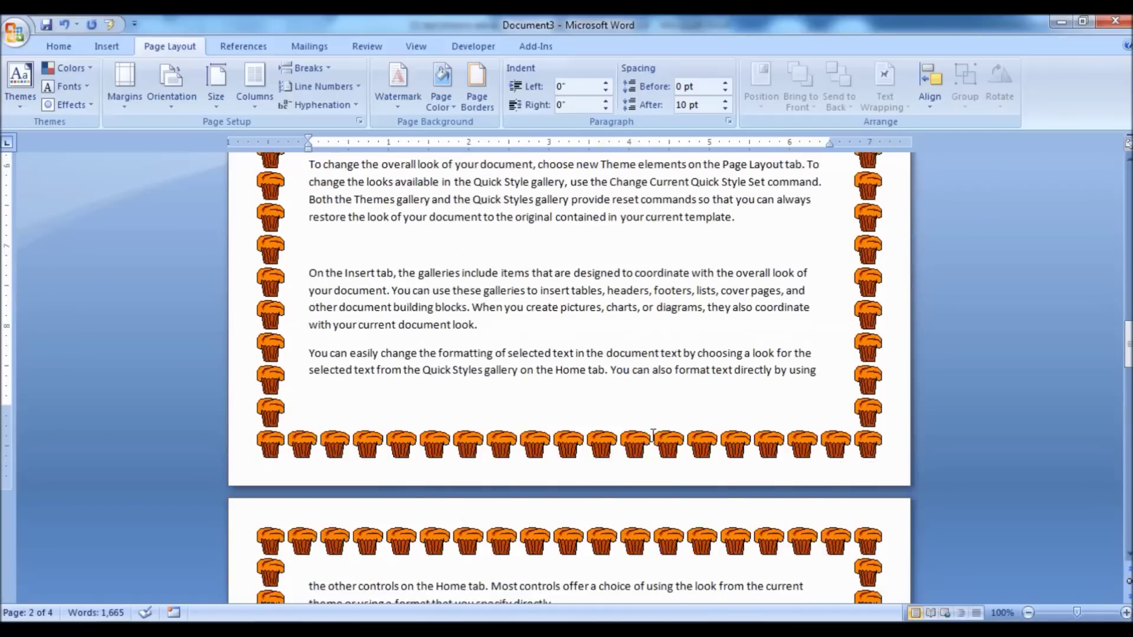
{"action": "left_click", "coordinate": [829, 334]}
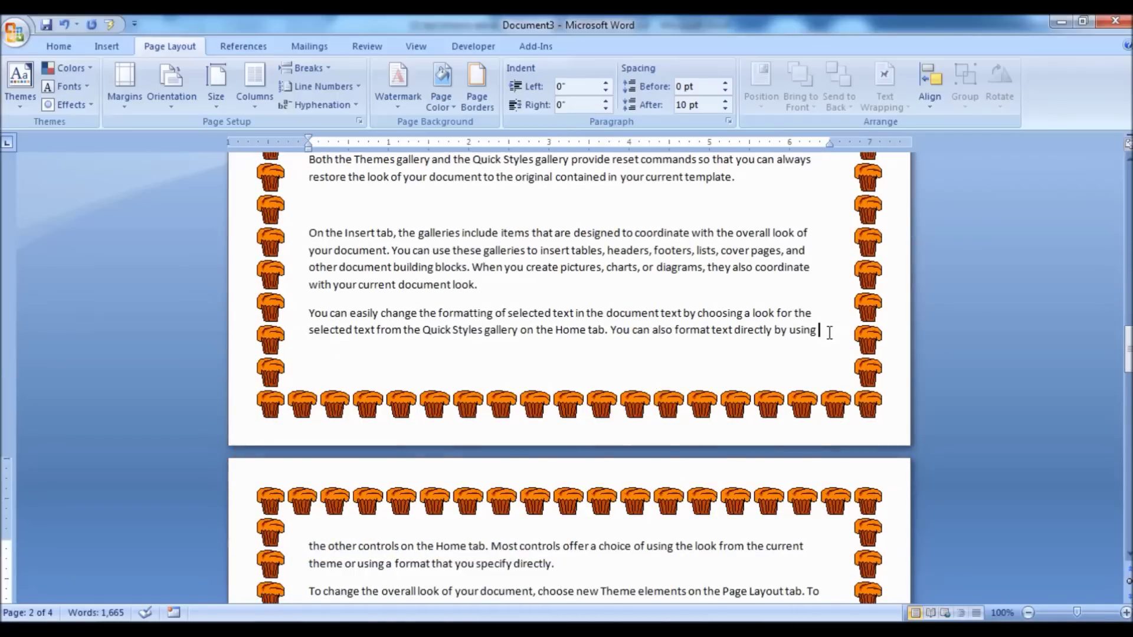
{"action": "left_click", "coordinate": [304, 68]}
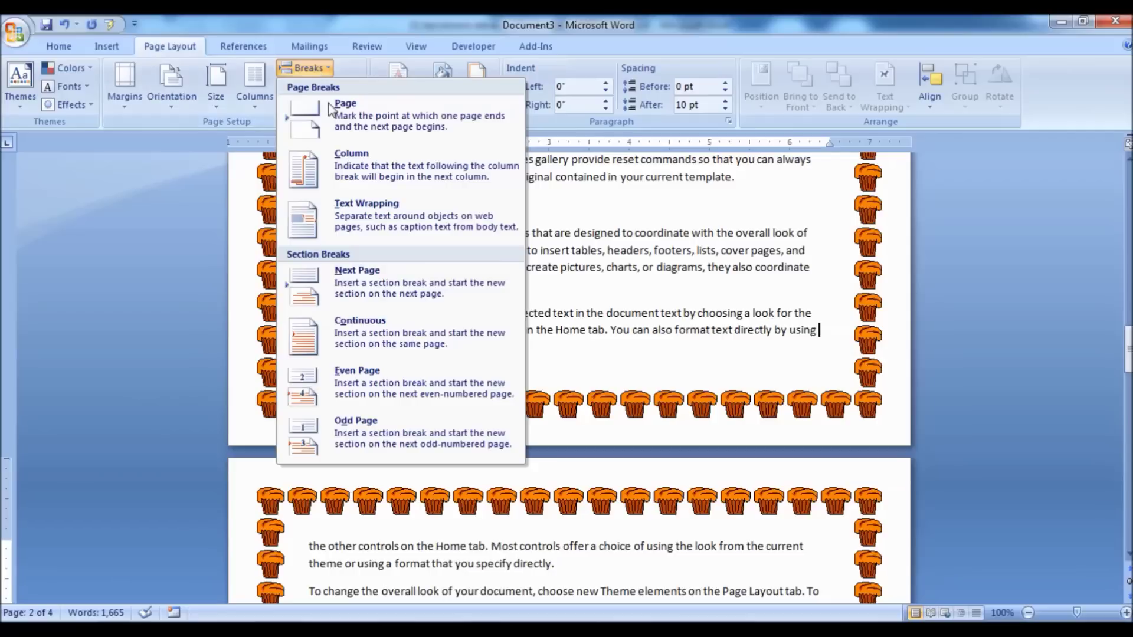
{"action": "left_click", "coordinate": [350, 280]}
{"action": "scroll", "coordinate": [623, 418], "scroll_direction": "down", "scroll_amount": 5}
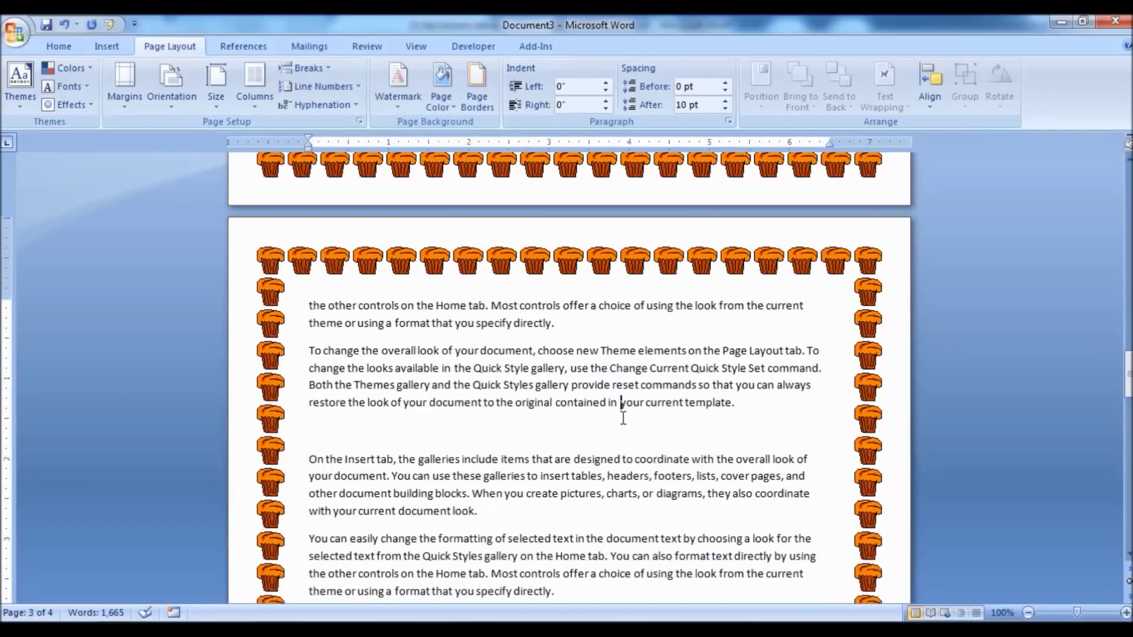
Step: Change the page border of the section starting on page 3 to green tree art, applied to this section only
{"action": "left_click", "coordinate": [471, 89]}
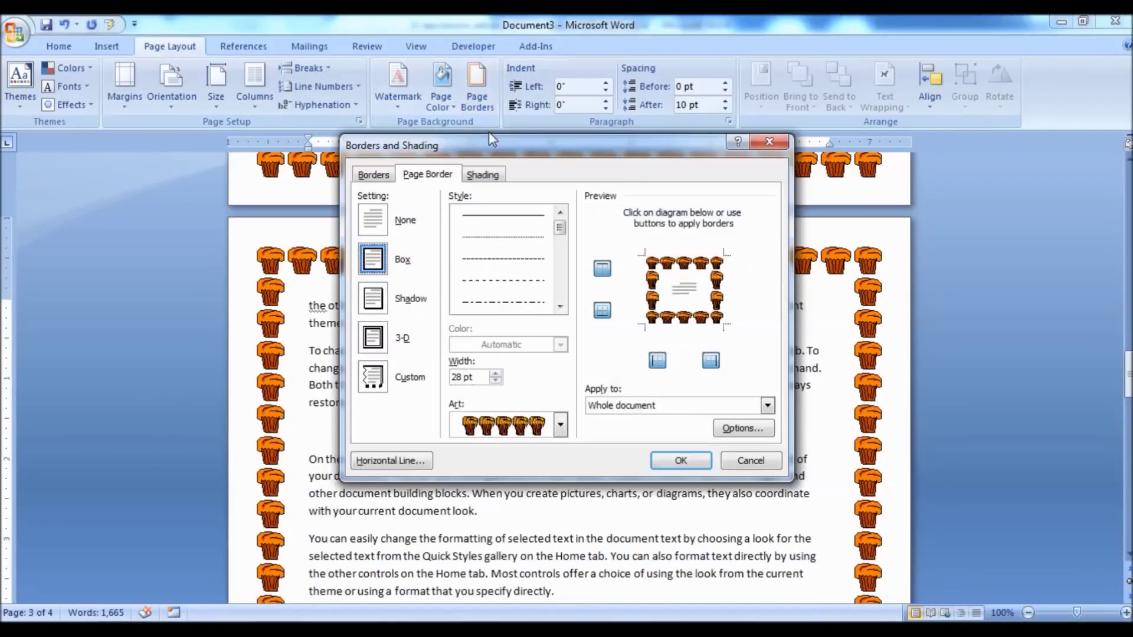
{"action": "left_click", "coordinate": [560, 423]}
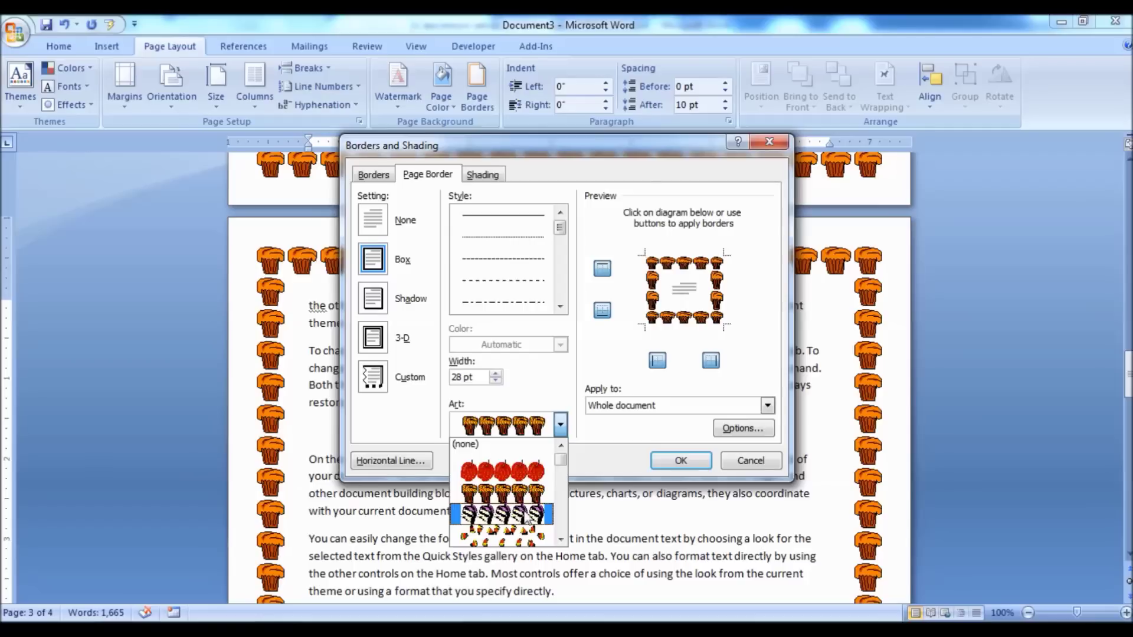
{"action": "left_click", "coordinate": [524, 516]}
{"action": "left_click", "coordinate": [560, 424]}
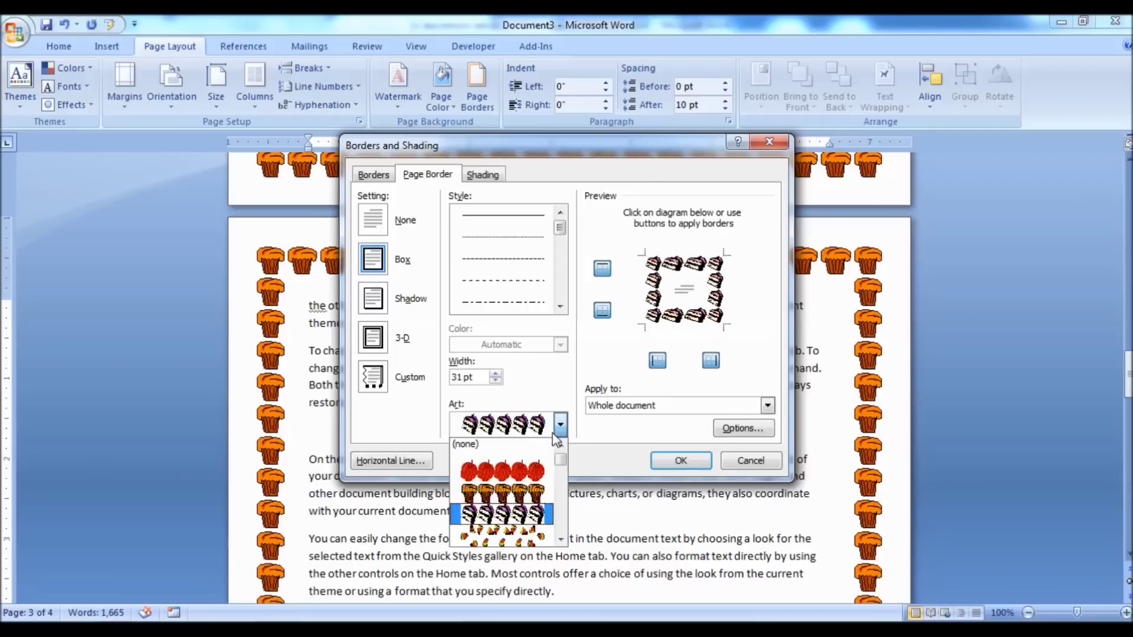
{"action": "scroll", "coordinate": [549, 453], "scroll_direction": "down", "scroll_amount": 2}
{"action": "left_click", "coordinate": [521, 536]}
{"action": "left_click", "coordinate": [626, 406]}
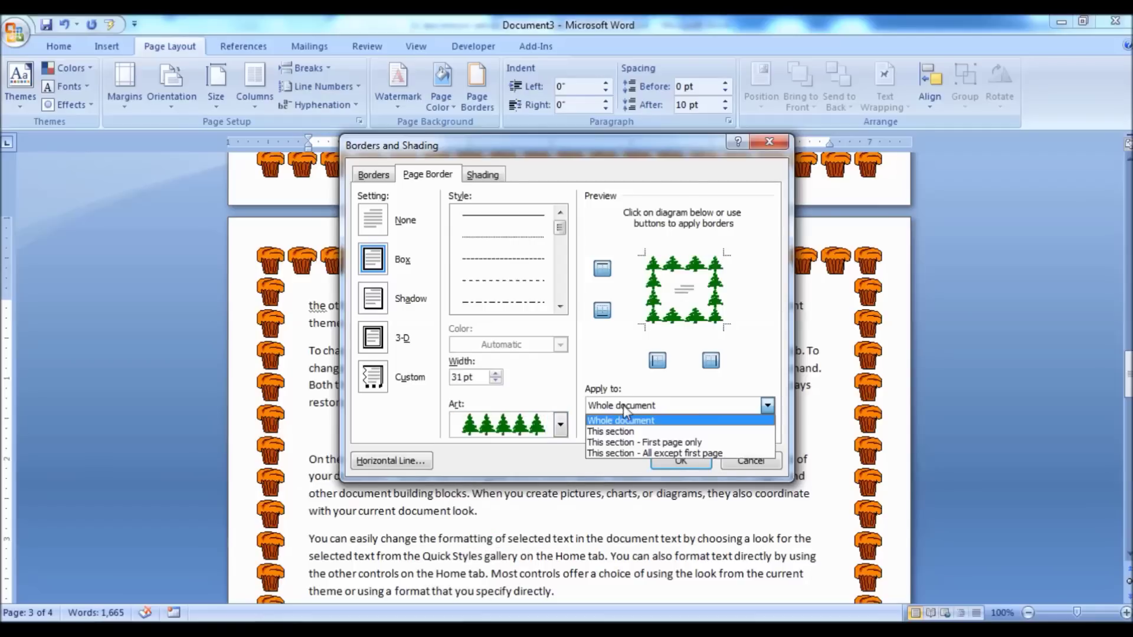
{"action": "left_click", "coordinate": [615, 435]}
{"action": "left_click", "coordinate": [681, 460]}
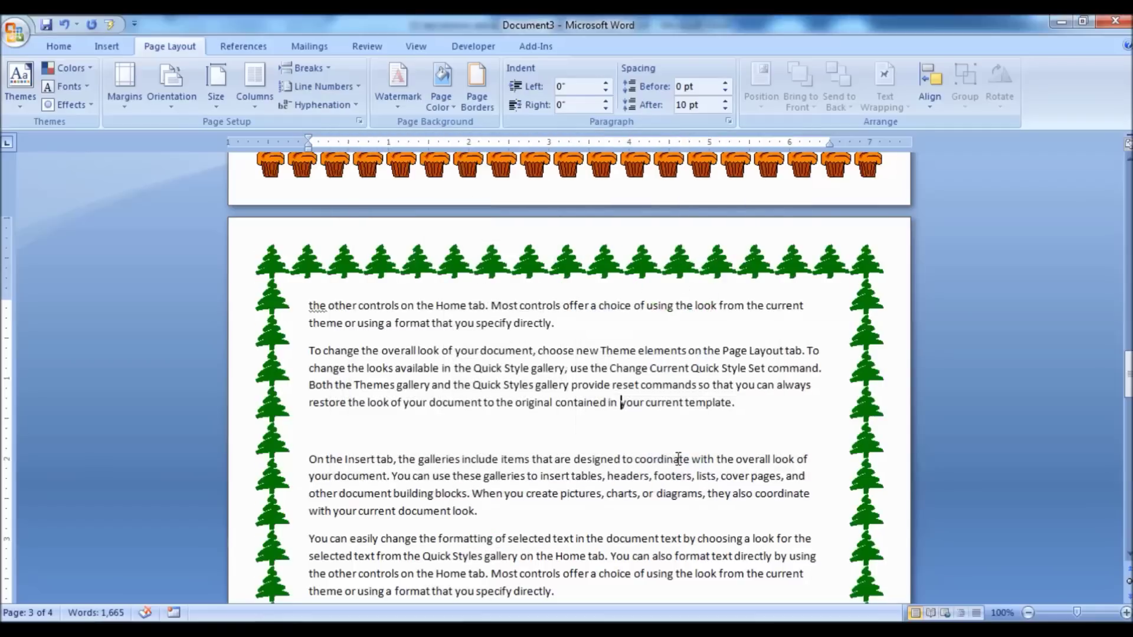
Step: Review the page borders of the three sections throughout the document
{"action": "scroll", "coordinate": [670, 447], "scroll_direction": "up", "scroll_amount": 5}
{"action": "scroll", "coordinate": [670, 447], "scroll_direction": "up", "scroll_amount": 12}
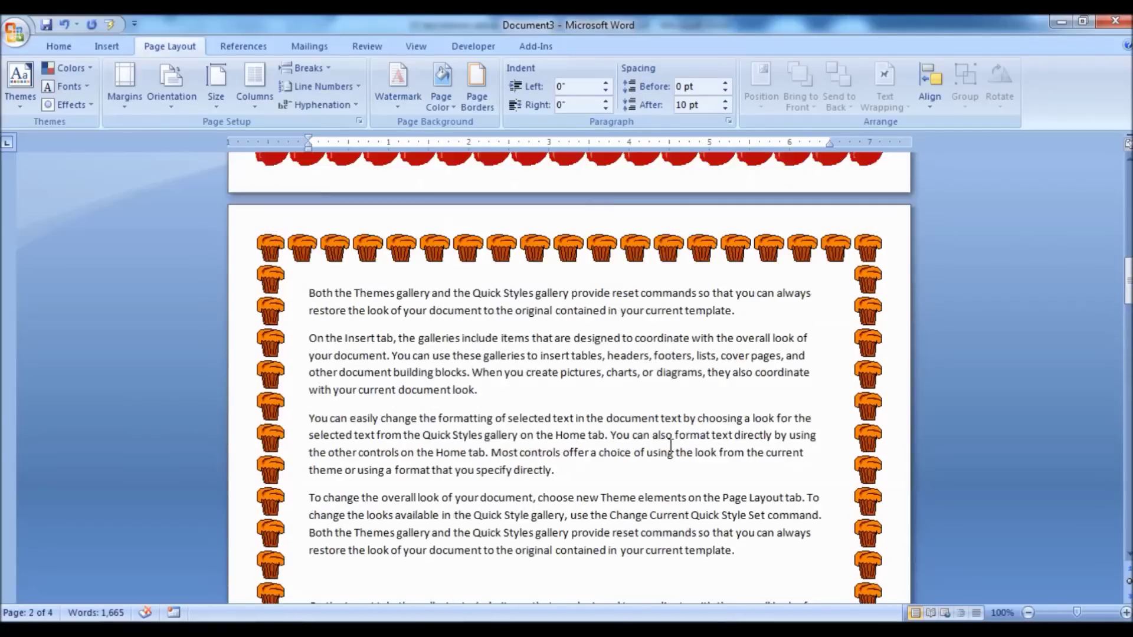
{"action": "scroll", "coordinate": [670, 446], "scroll_direction": "up", "scroll_amount": 3}
{"action": "scroll", "coordinate": [670, 446], "scroll_direction": "down", "scroll_amount": 12}
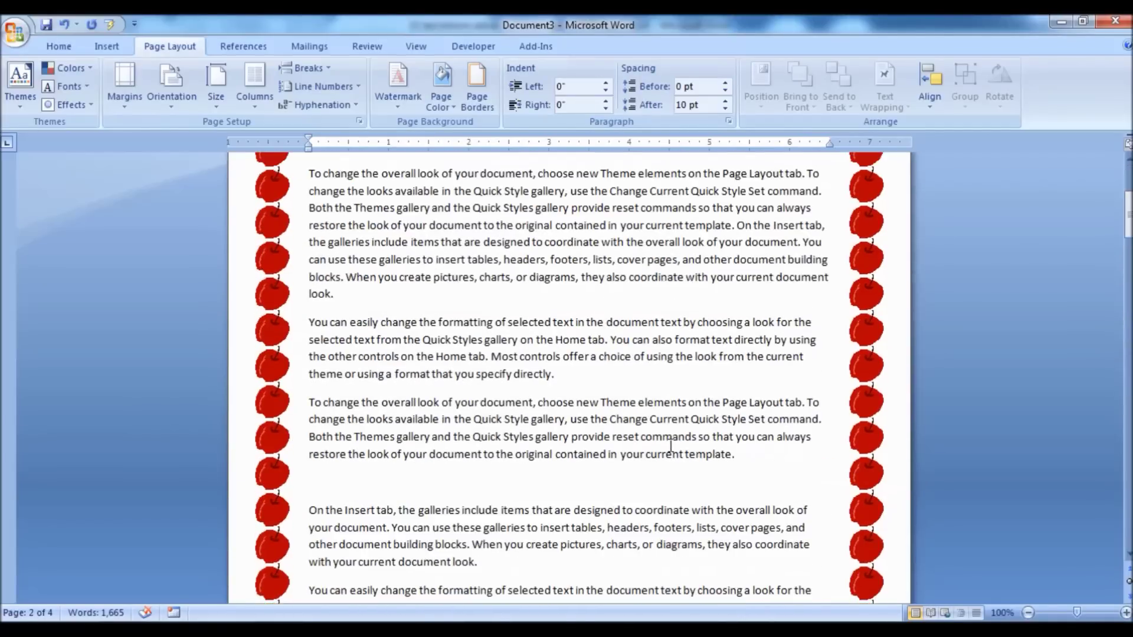
{"action": "scroll", "coordinate": [670, 446], "scroll_direction": "down", "scroll_amount": 20}
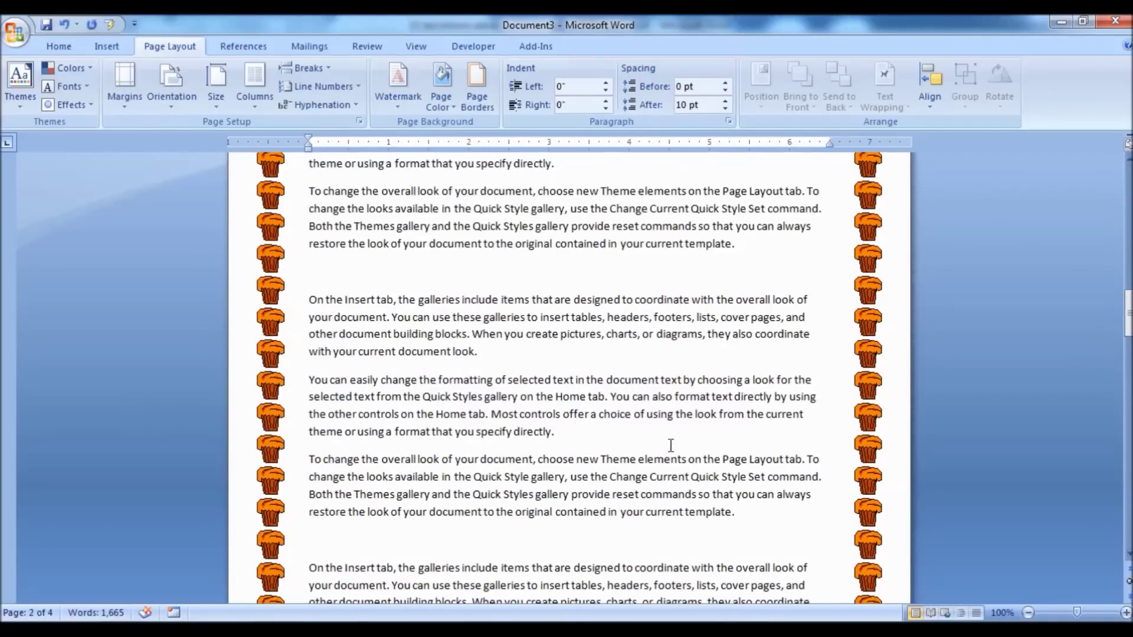
{"action": "scroll", "coordinate": [671, 445], "scroll_direction": "down", "scroll_amount": 8}
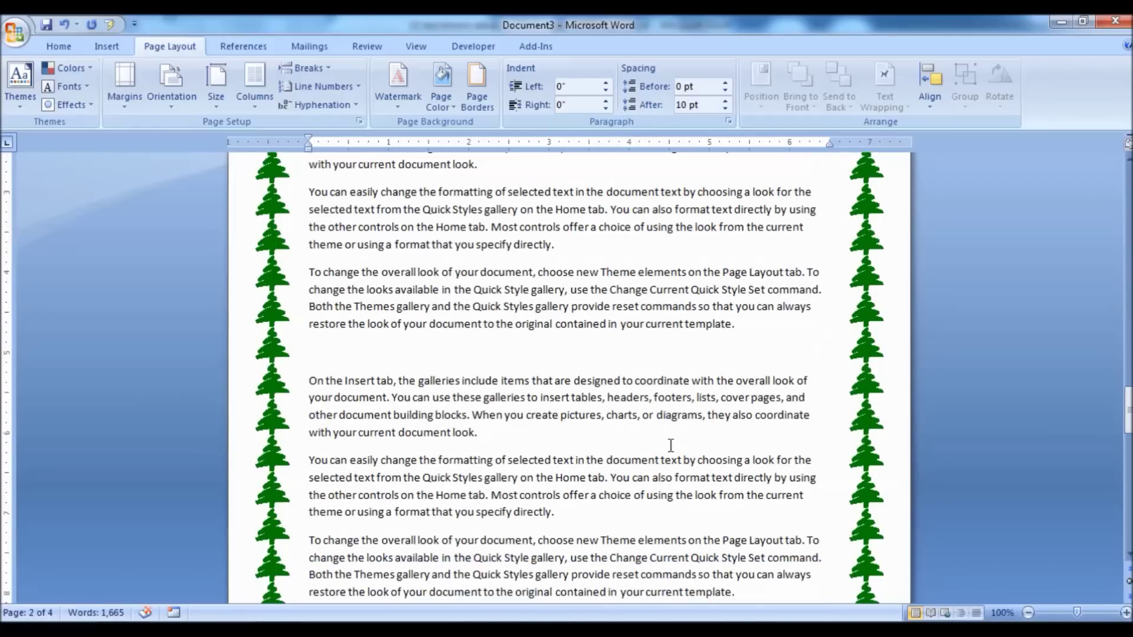
{"action": "scroll", "coordinate": [791, 485], "scroll_direction": "down", "scroll_amount": 2}
{"action": "scroll", "coordinate": [650, 318], "scroll_direction": "up", "scroll_amount": 20}
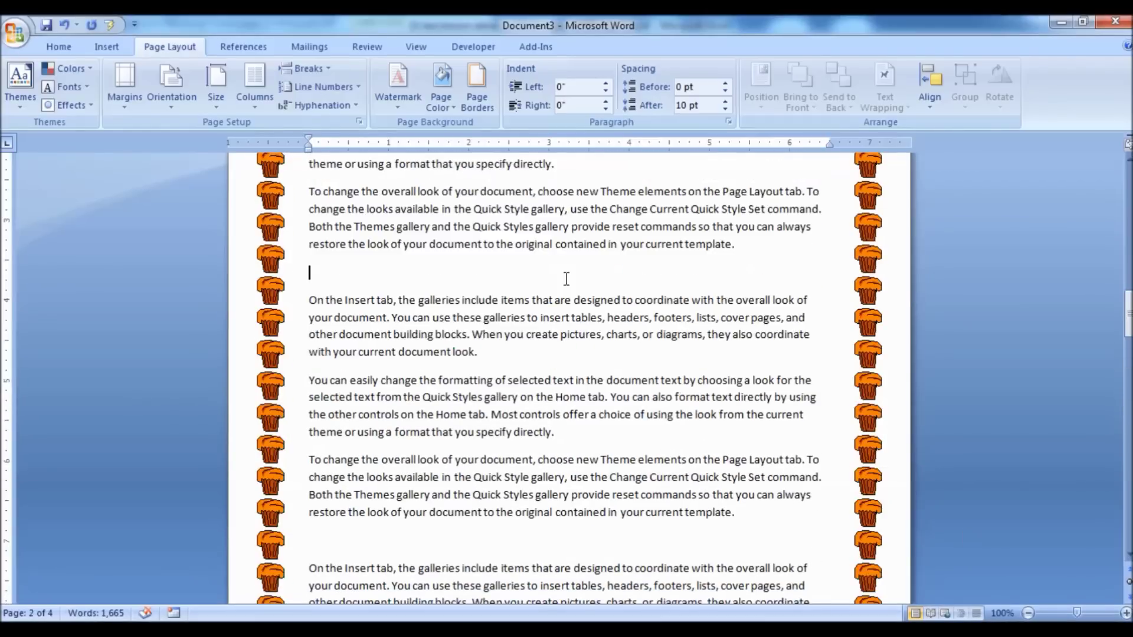
{"action": "scroll", "coordinate": [650, 318], "scroll_direction": "up", "scroll_amount": 15}
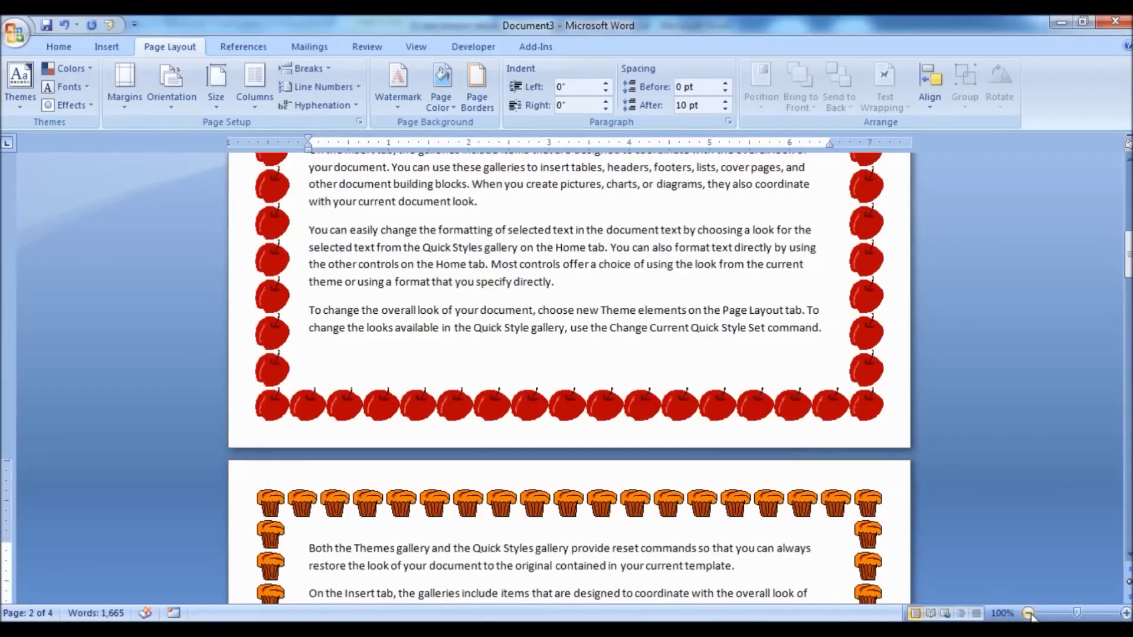
Step: Zoom the document out to 50% to compare the three bordered pages side by side
{"action": "left_click", "coordinate": [1029, 614]}
{"action": "left_click", "coordinate": [1029, 614]}
{"action": "left_click", "coordinate": [1029, 613]}
{"action": "left_click", "coordinate": [1029, 613]}
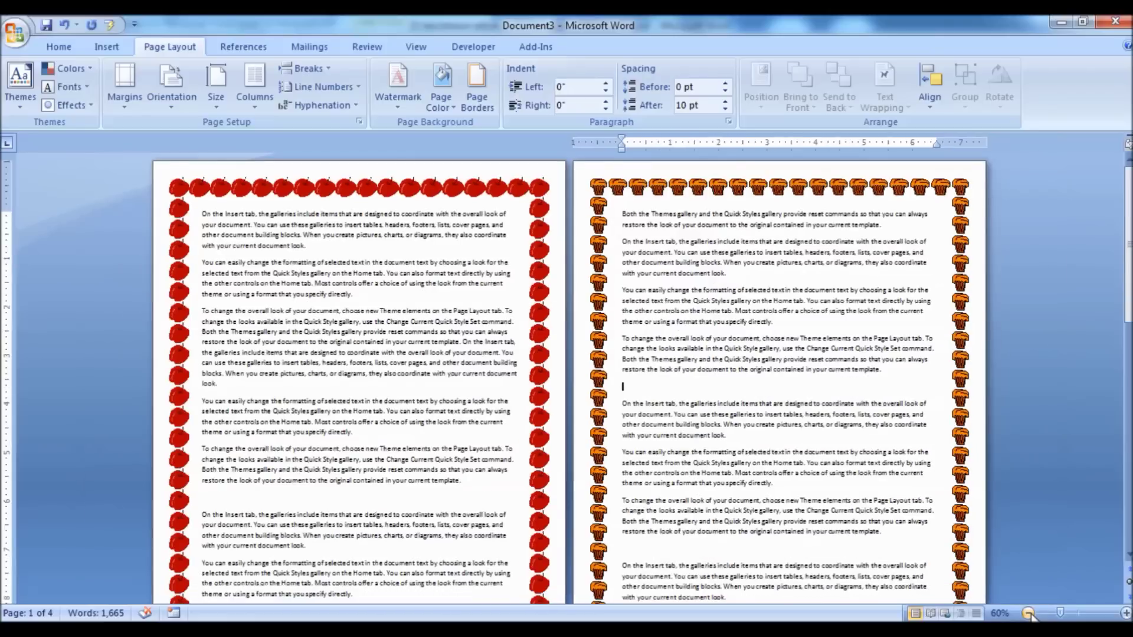
{"action": "left_click", "coordinate": [1028, 614]}
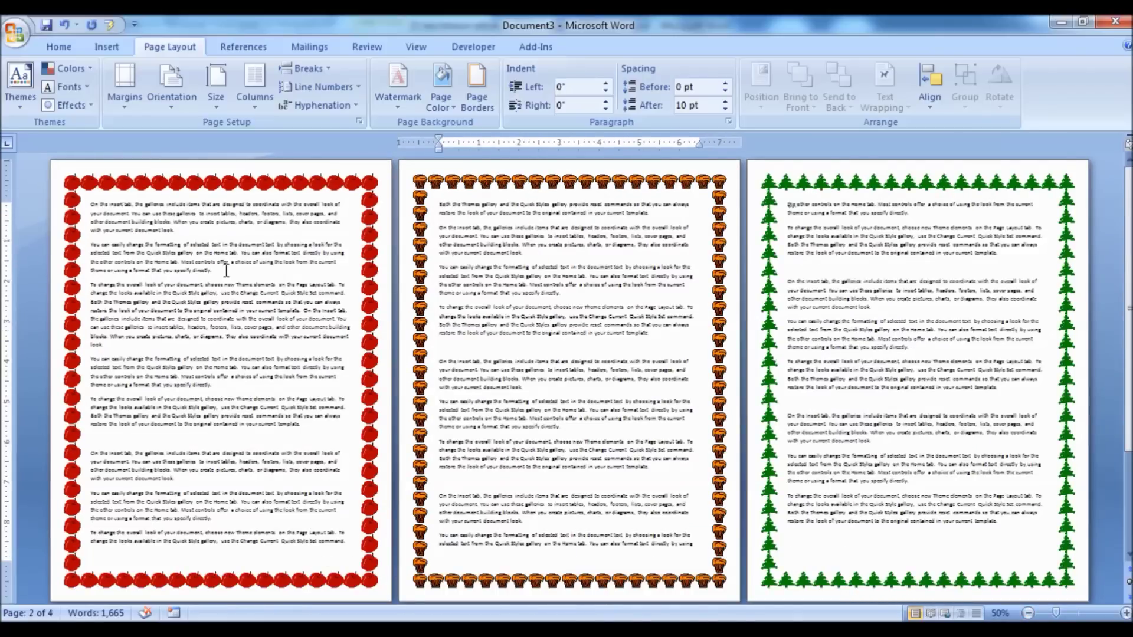
Step: Set the paper size of the red apple-bordered section on page 1 to Letter, applied to this section
{"action": "left_click", "coordinate": [1027, 614]}
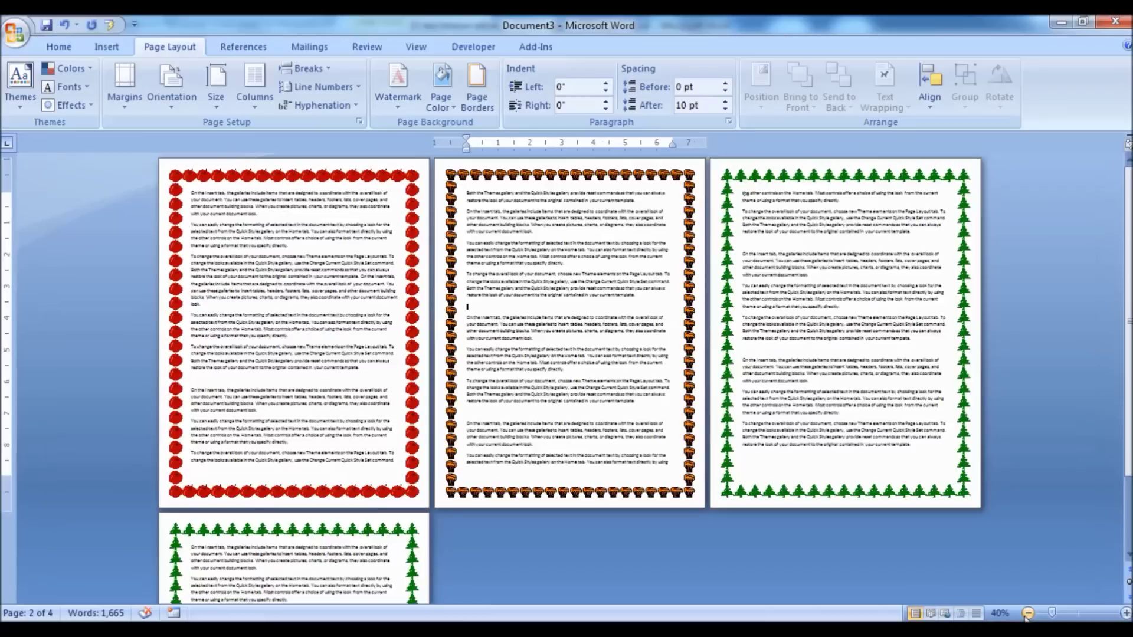
{"action": "left_click", "coordinate": [1028, 613]}
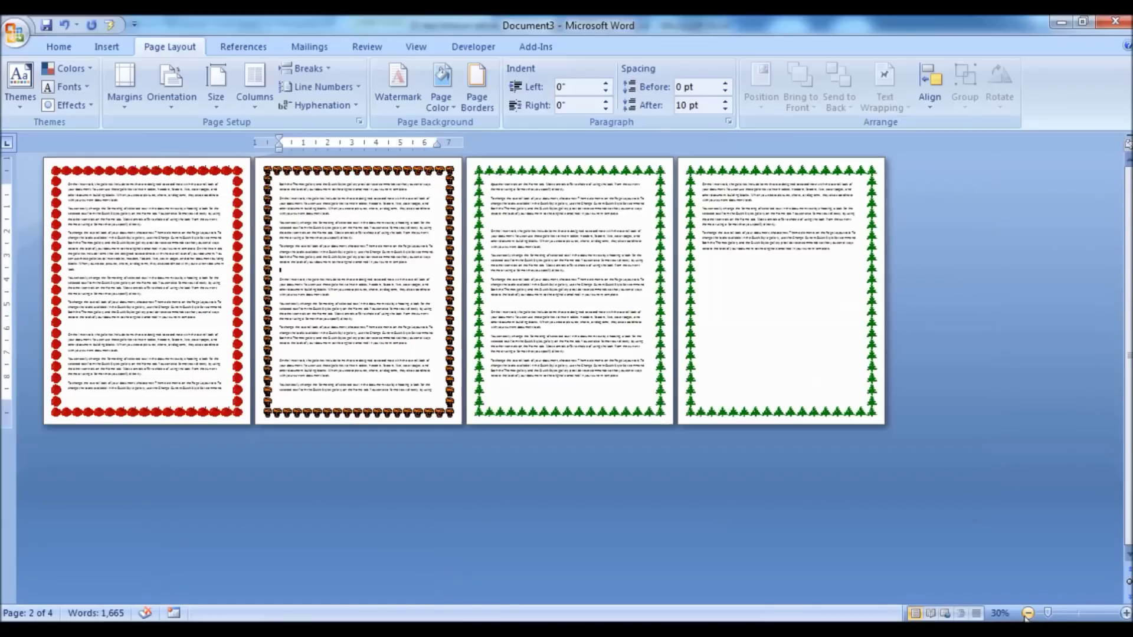
{"action": "left_click", "coordinate": [126, 227]}
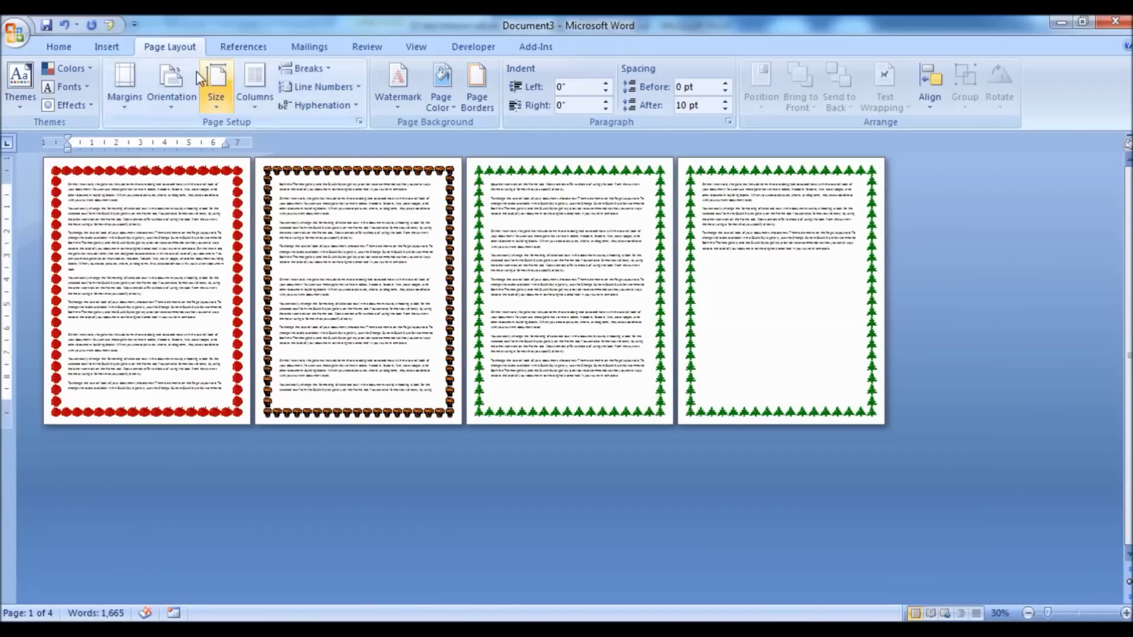
{"action": "left_click", "coordinate": [359, 122]}
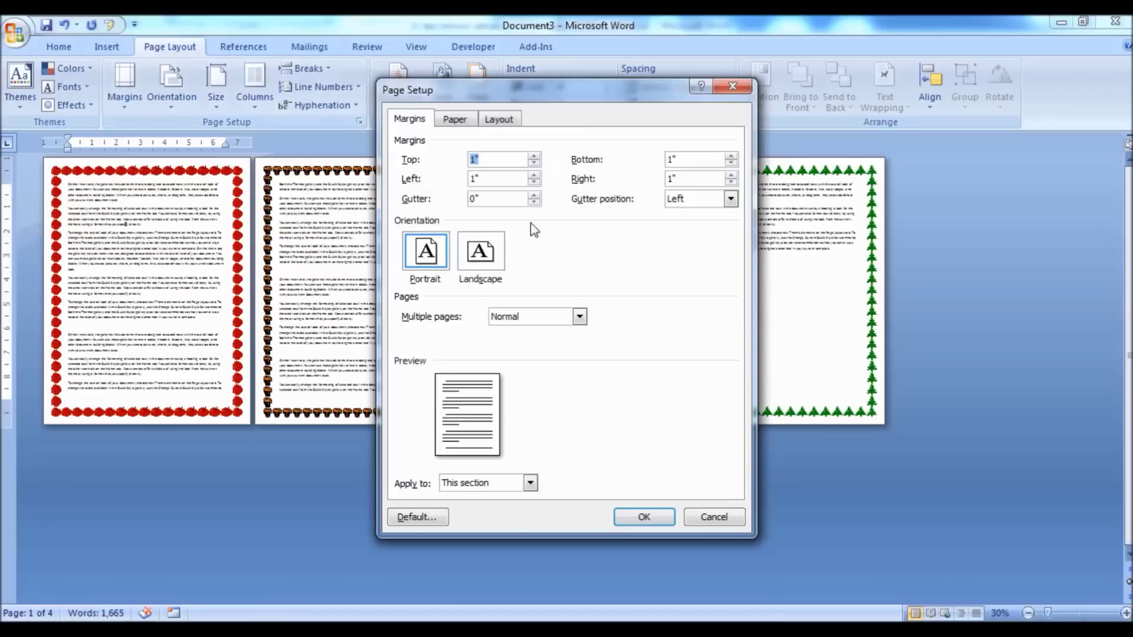
{"action": "left_click", "coordinate": [471, 121]}
{"action": "left_click", "coordinate": [526, 161]}
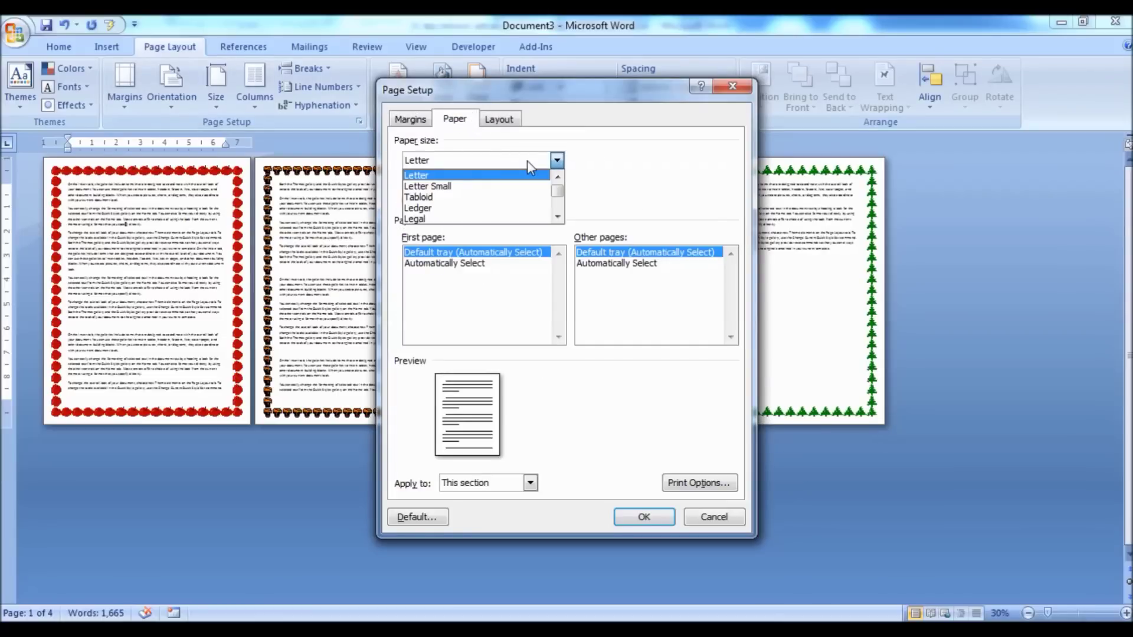
{"action": "left_click", "coordinate": [613, 178]}
{"action": "left_click", "coordinate": [644, 517]}
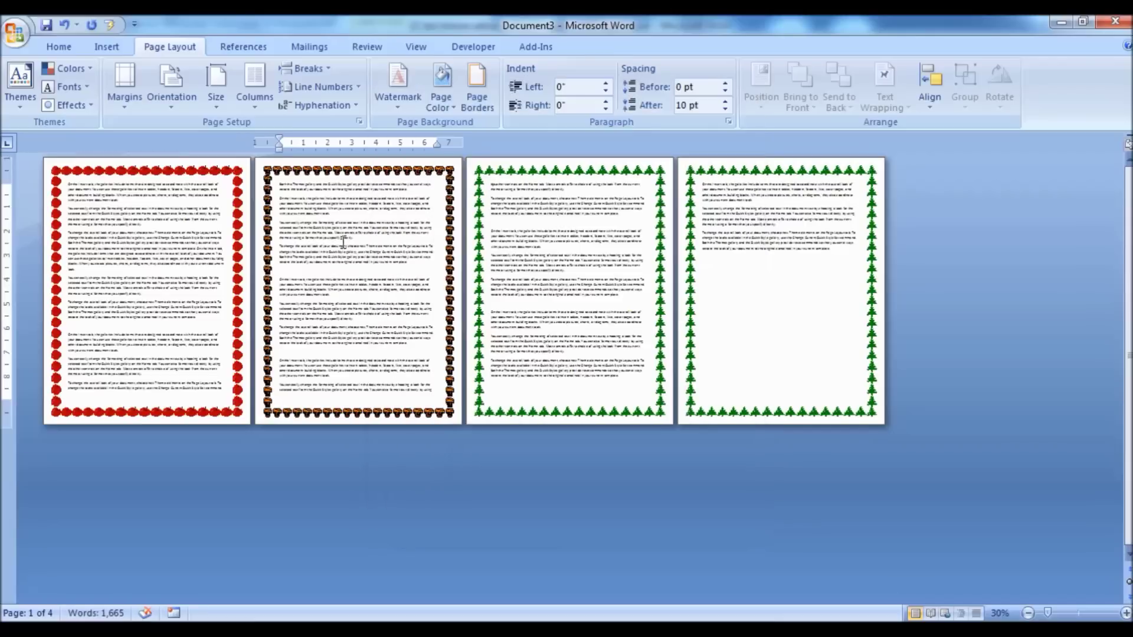
Step: Set the paper size of the section on page 2 to A3, applied to this section only
{"action": "left_click", "coordinate": [358, 122]}
{"action": "left_click", "coordinate": [506, 158]}
{"action": "scroll", "coordinate": [522, 201], "scroll_direction": "down", "scroll_amount": 2}
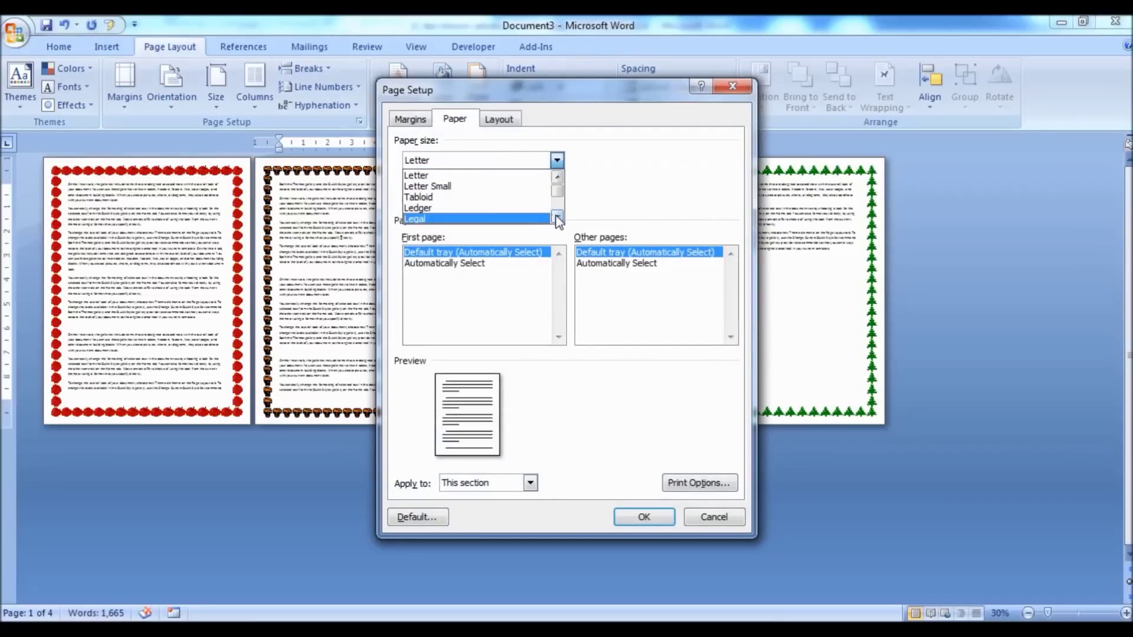
{"action": "left_click", "coordinate": [452, 197]}
{"action": "left_click", "coordinate": [489, 484]}
{"action": "left_click", "coordinate": [472, 502]}
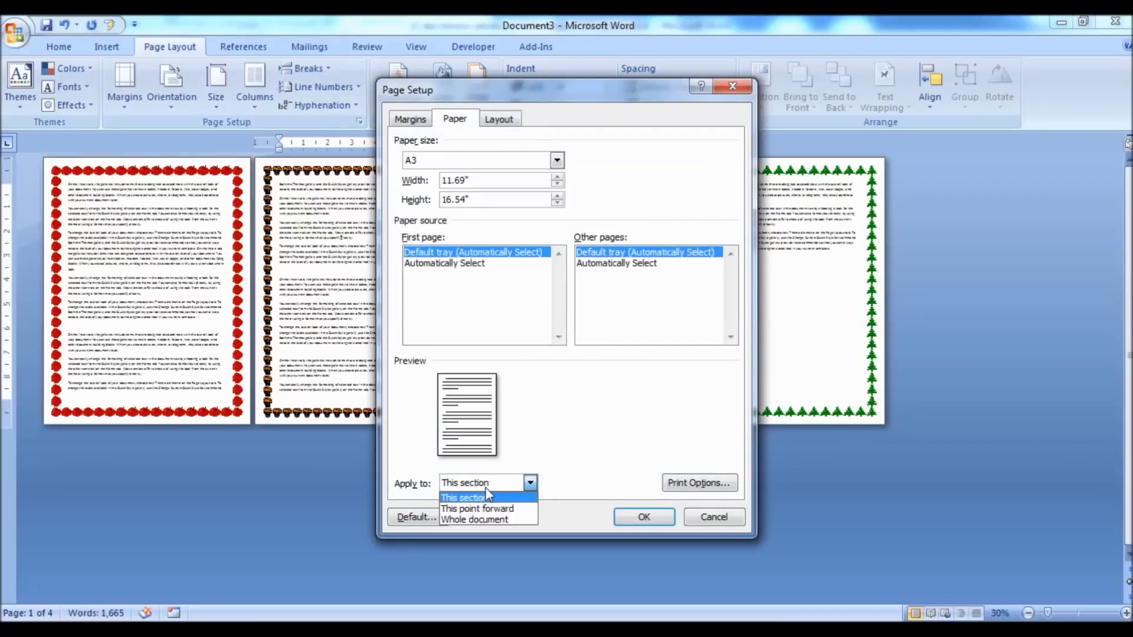
{"action": "left_click", "coordinate": [658, 525]}
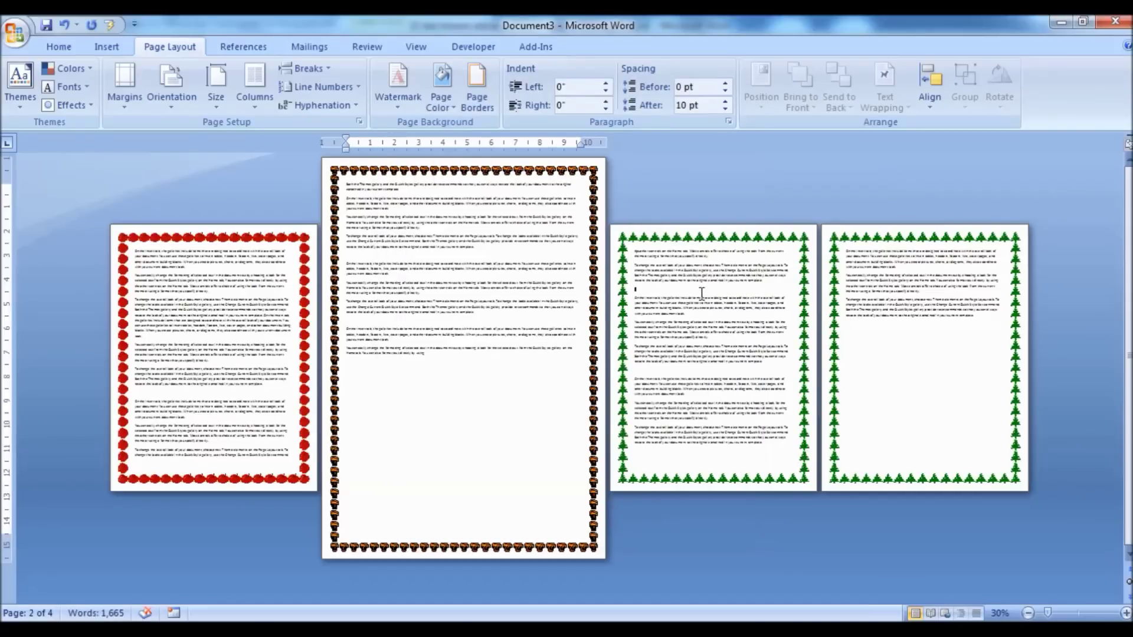
Step: Change the green tree-bordered section to landscape orientation and insert a Next Page section break after the last line of text on page 3
{"action": "left_click", "coordinate": [184, 106]}
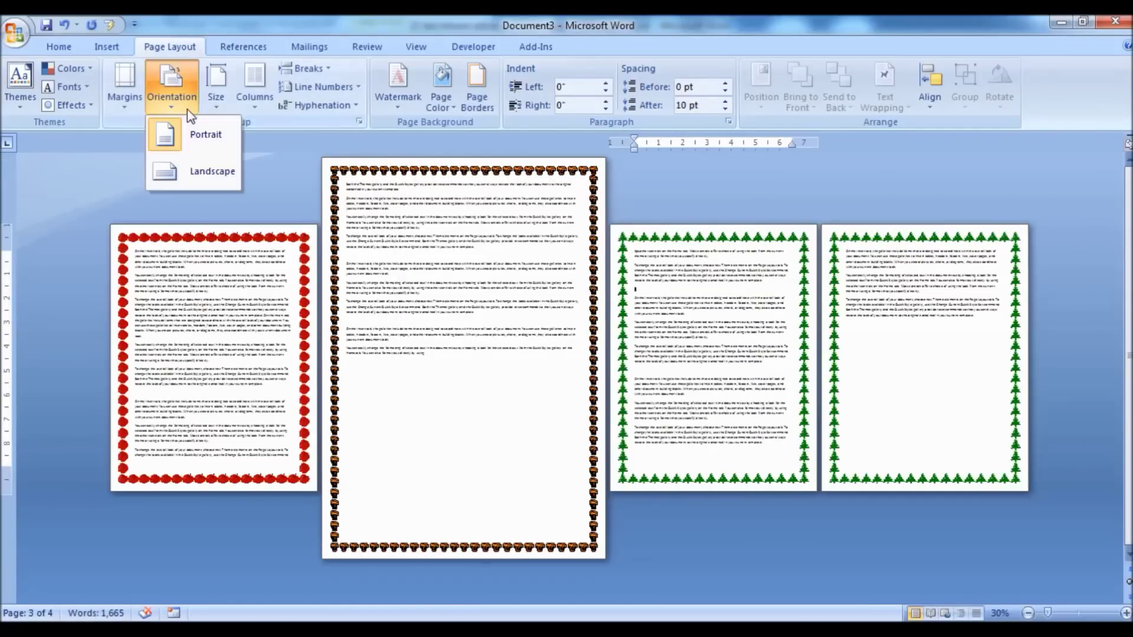
{"action": "left_click", "coordinate": [204, 172]}
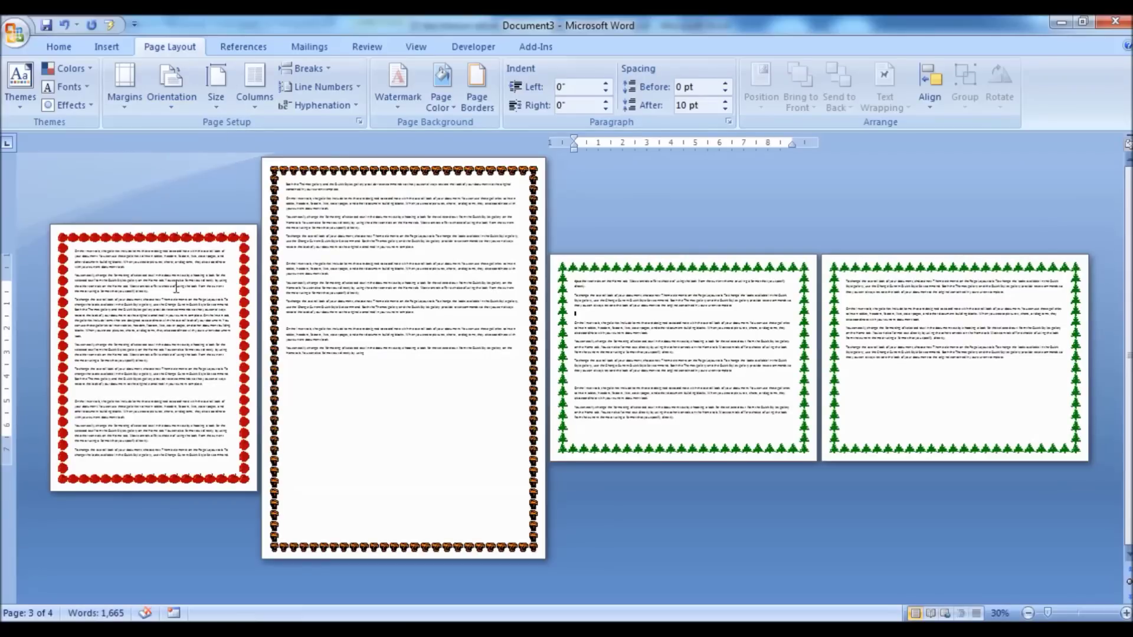
{"action": "left_click", "coordinate": [304, 68]}
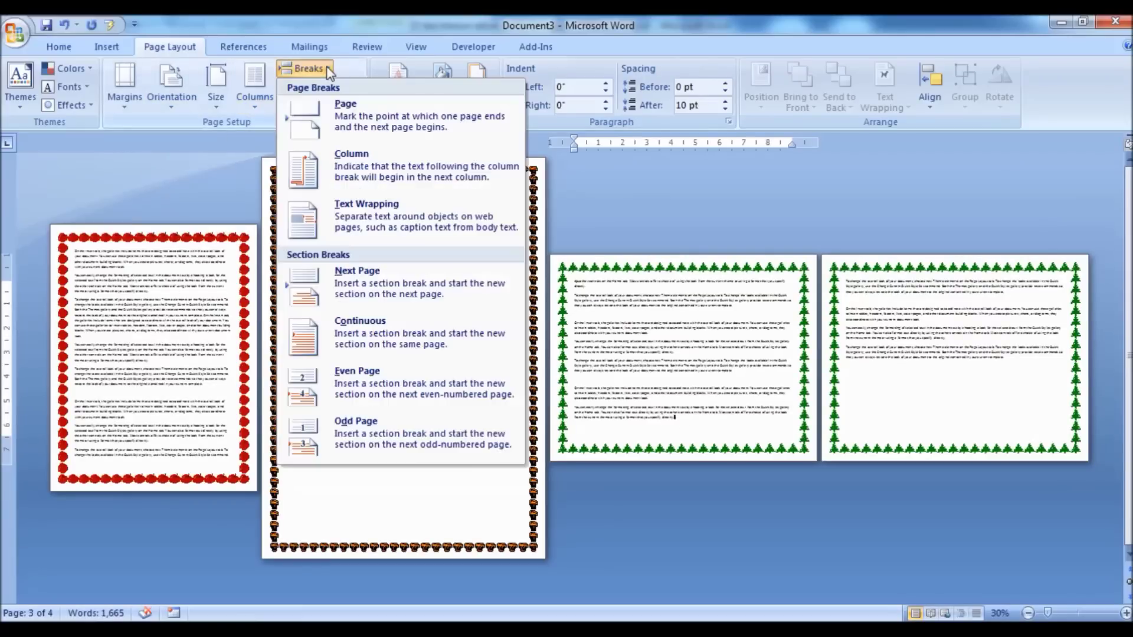
{"action": "left_click", "coordinate": [378, 280]}
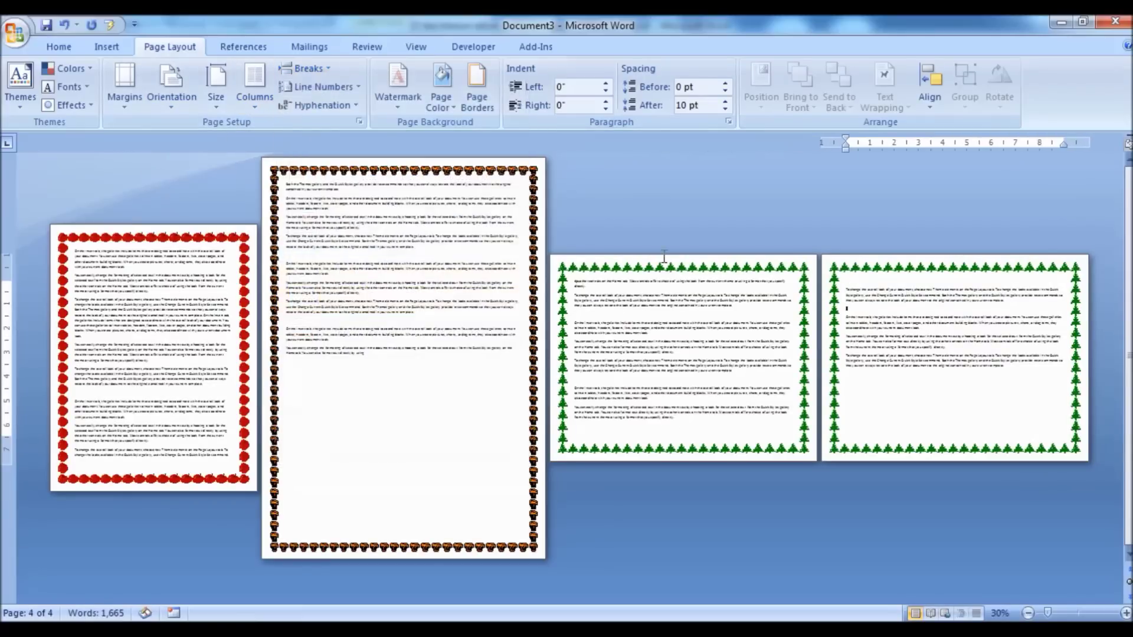
Step: Choose A5 as the paper size for the new section on page 4
{"action": "left_click", "coordinate": [359, 122]}
{"action": "left_click", "coordinate": [462, 160]}
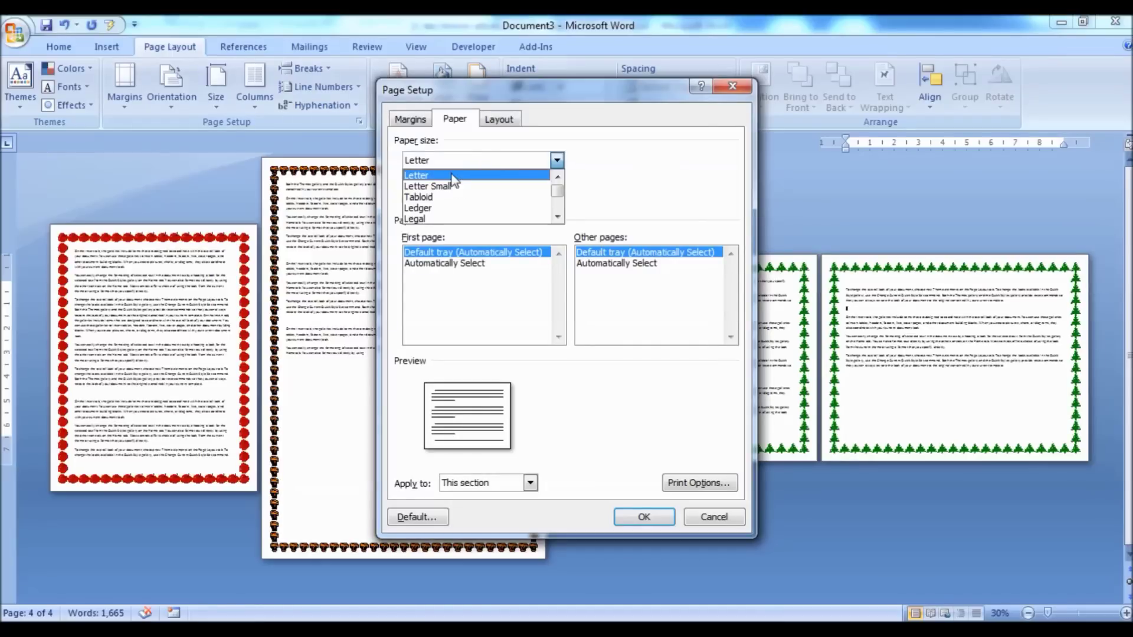
{"action": "scroll", "coordinate": [485, 219], "scroll_direction": "down", "scroll_amount": 2}
{"action": "left_click", "coordinate": [485, 219]}
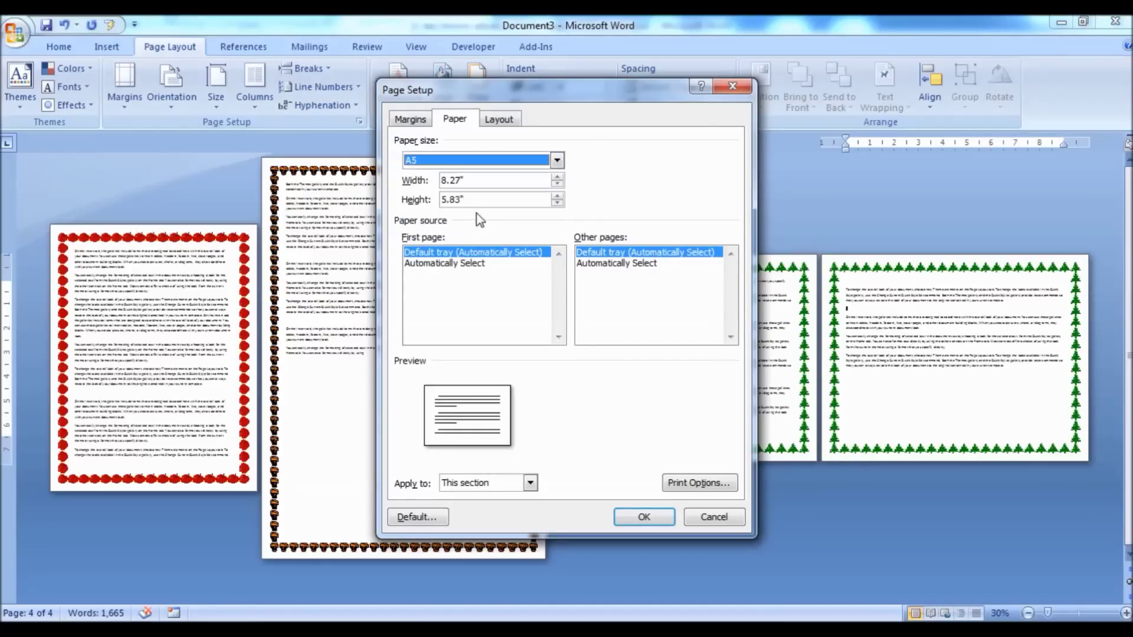
Step: Set the top, bottom, left and right margins of the page 4 section to 2 inches and apply the page setup
{"action": "left_click", "coordinate": [416, 120]}
{"action": "double_click", "coordinate": [676, 161]}
{"action": "type", "text": "2"}
{"action": "key", "text": "shift+Tab"}
{"action": "key", "text": "Tab"}
{"action": "key", "text": "Tab"}
{"action": "type", "text": "2"}
{"action": "key", "text": "Tab"}
{"action": "type", "text": "2"}
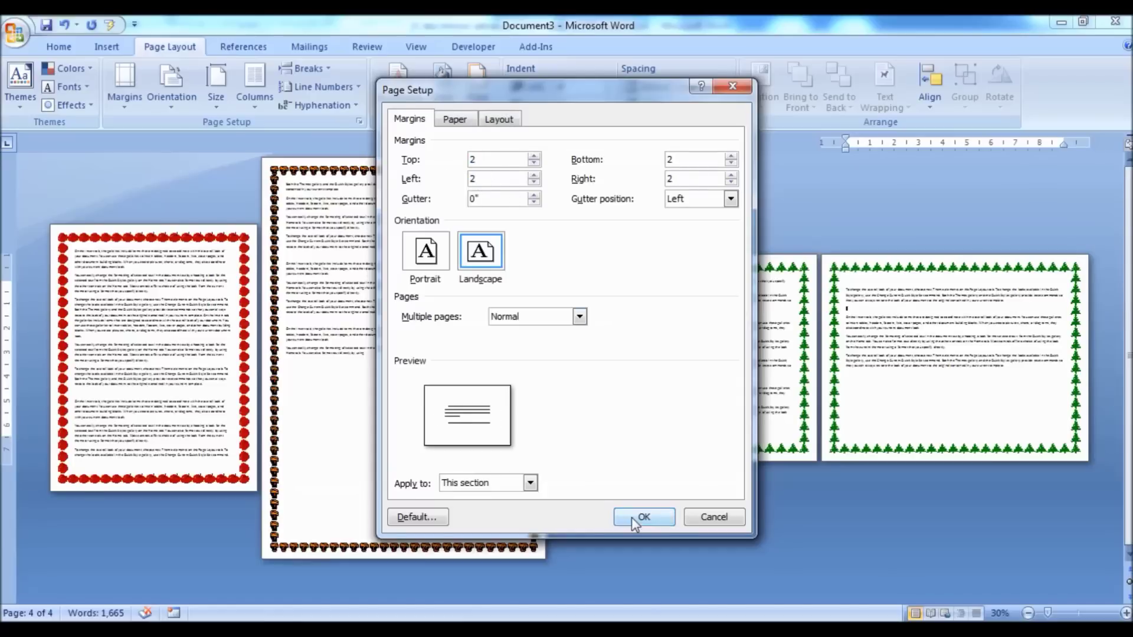
{"action": "left_click", "coordinate": [631, 516]}
{"action": "scroll", "coordinate": [897, 368], "scroll_direction": "down", "scroll_amount": 4}
{"action": "scroll", "coordinate": [897, 368], "scroll_direction": "up", "scroll_amount": 3}
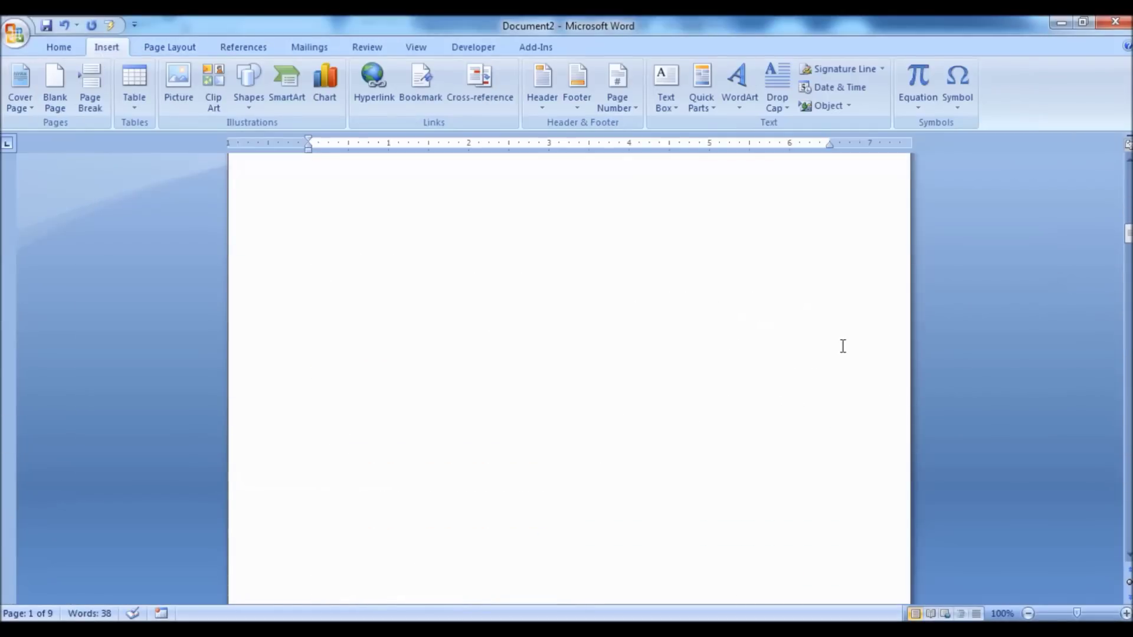
Step: Look through Document2 to examine how its Word, Excel and Power Point section pages are laid out
{"action": "scroll", "coordinate": [844, 346], "scroll_direction": "down", "scroll_amount": 15}
{"action": "scroll", "coordinate": [848, 346], "scroll_direction": "down", "scroll_amount": 10}
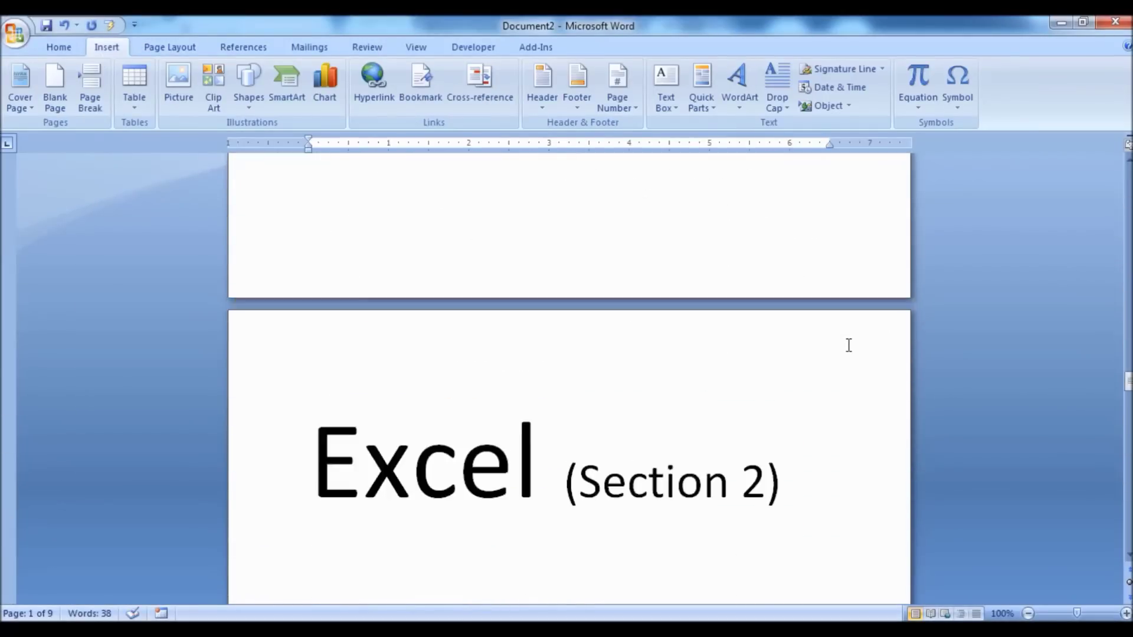
{"action": "scroll", "coordinate": [848, 346], "scroll_direction": "down", "scroll_amount": 12}
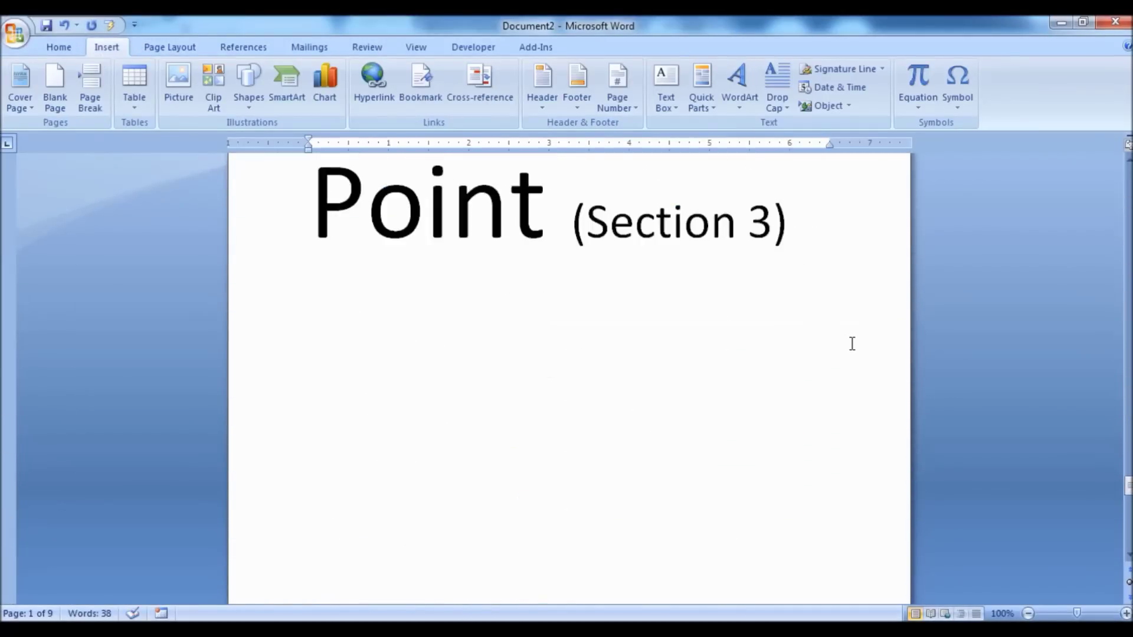
{"action": "scroll", "coordinate": [851, 343], "scroll_direction": "down", "scroll_amount": 3}
{"action": "scroll", "coordinate": [852, 342], "scroll_direction": "up", "scroll_amount": 12}
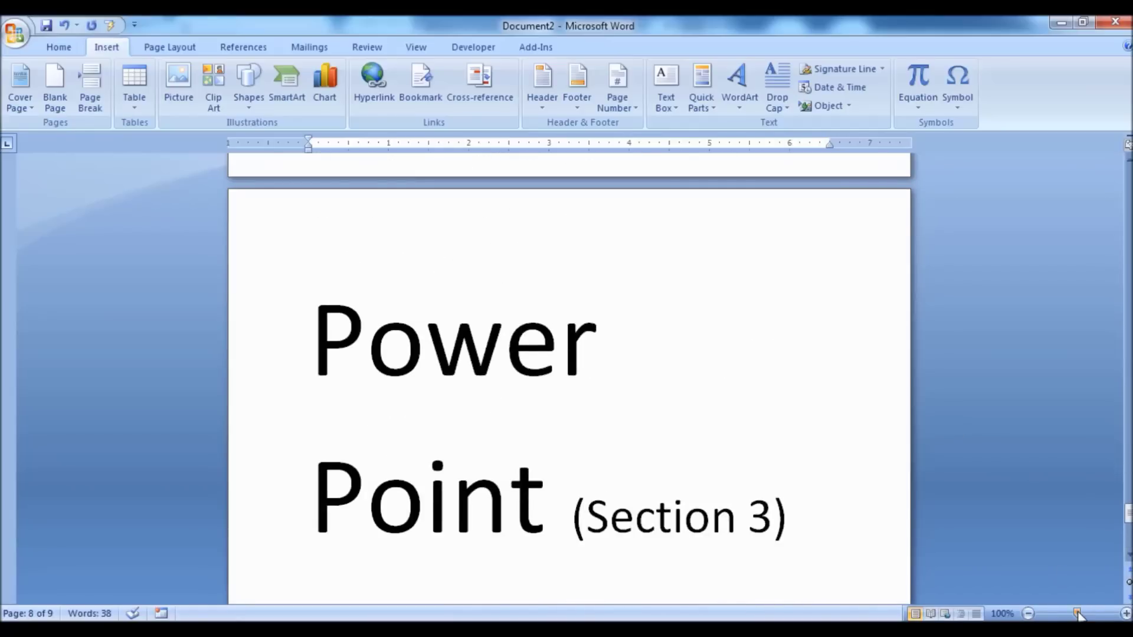
{"action": "left_click_drag", "start_coordinate": [1077, 613], "coordinate": [1064, 615]}
{"action": "mouse_move", "coordinate": [1054, 615]}
{"action": "left_mouse_down"}
{"action": "mouse_move", "coordinate": [1042, 616]}
{"action": "mouse_move", "coordinate": [1075, 616]}
{"action": "left_mouse_up"}
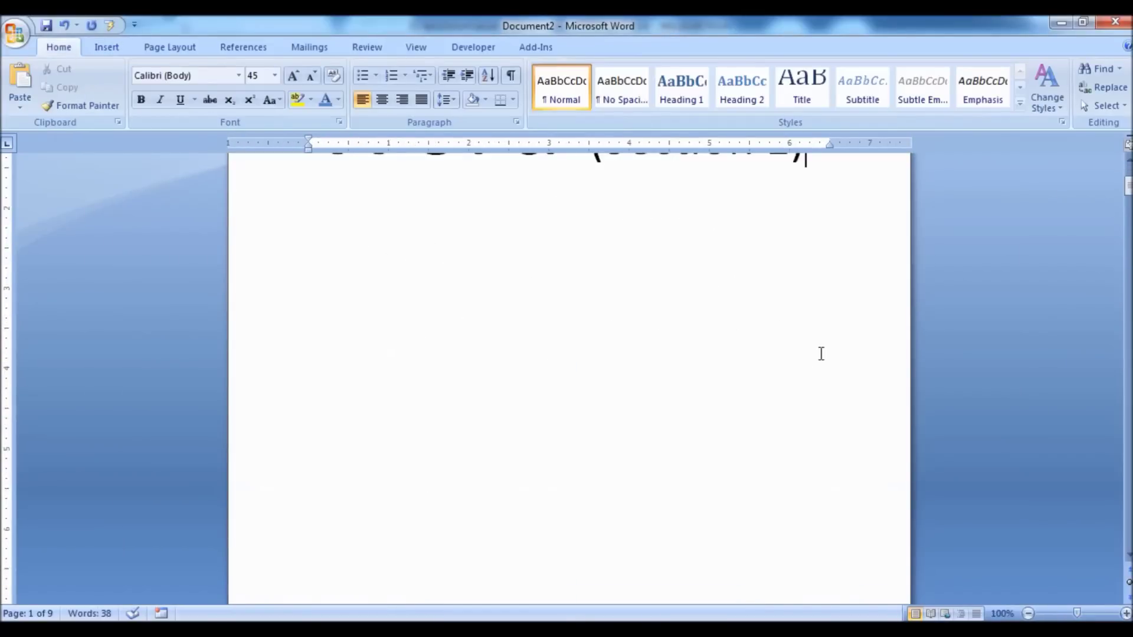
{"action": "scroll", "coordinate": [821, 353], "scroll_direction": "down", "scroll_amount": 15}
{"action": "scroll", "coordinate": [821, 353], "scroll_direction": "up", "scroll_amount": 9}
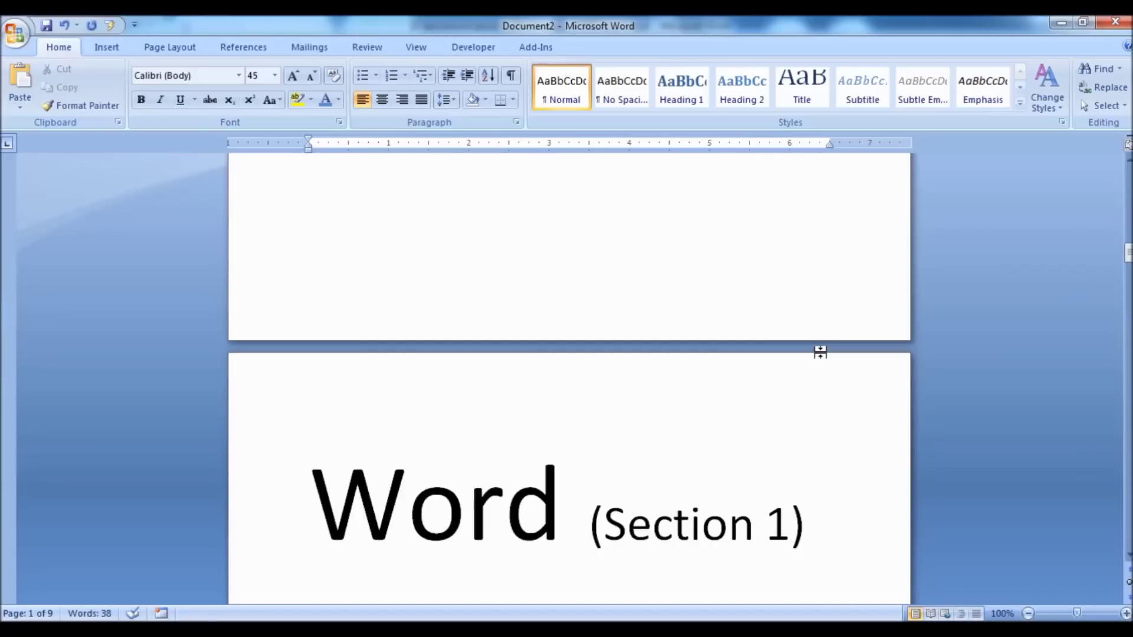
{"action": "scroll", "coordinate": [822, 351], "scroll_direction": "down", "scroll_amount": 8}
Step: Insert a Next Page section break after the "Word (Section 1)" title on page 3 and delete the extra blank page before Excel
{"action": "left_click", "coordinate": [817, 255]}
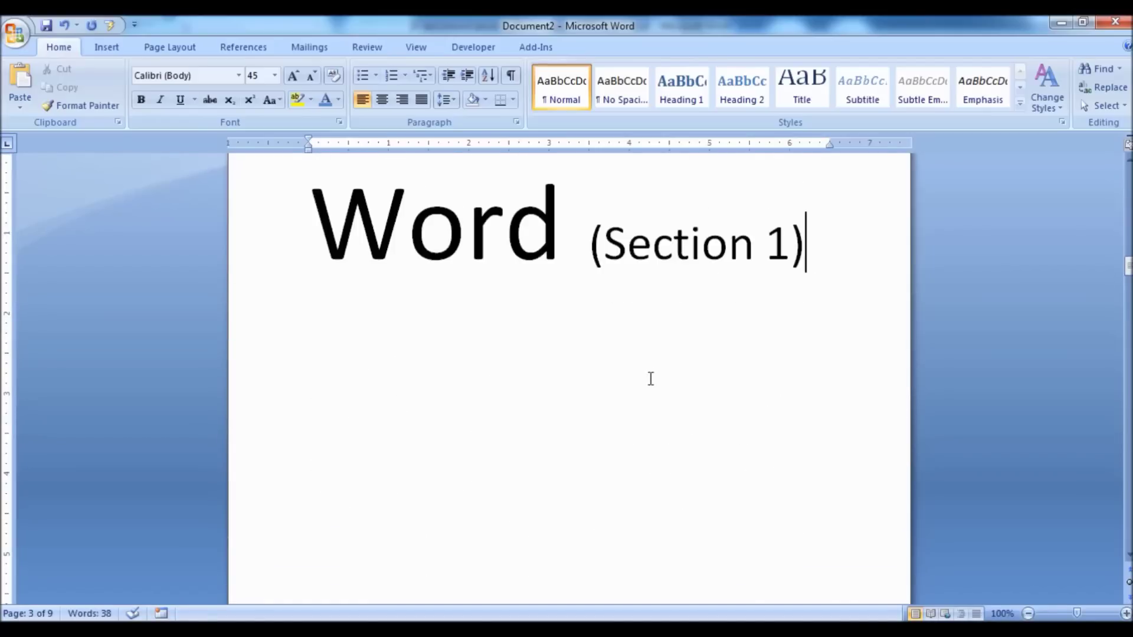
{"action": "scroll", "coordinate": [650, 380], "scroll_direction": "down", "scroll_amount": 20}
{"action": "scroll", "coordinate": [652, 382], "scroll_direction": "down", "scroll_amount": 5}
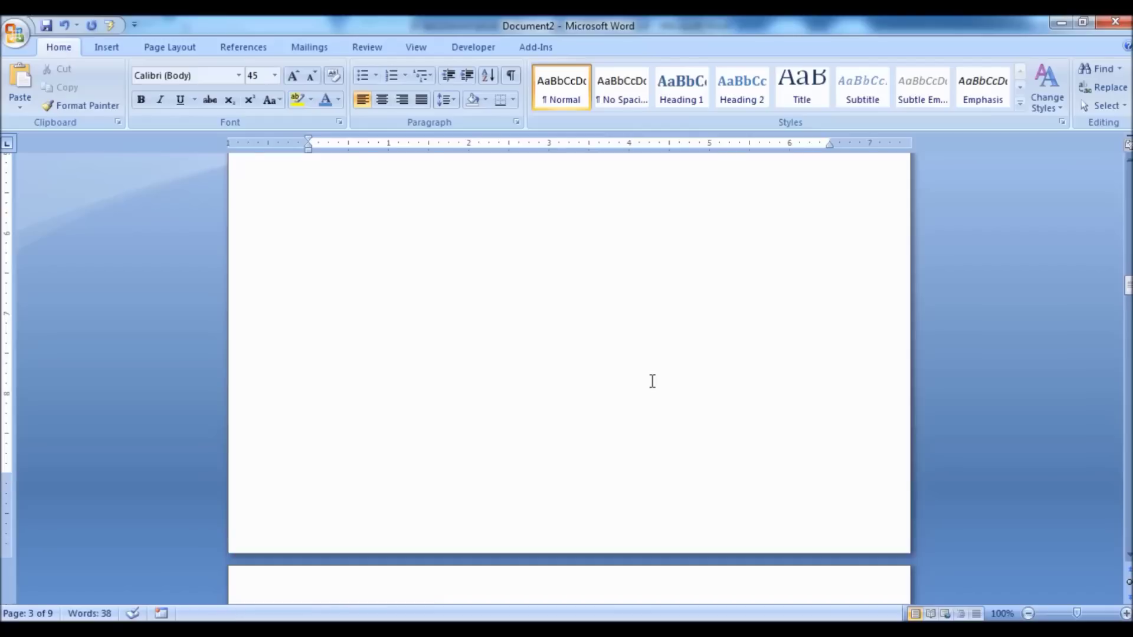
{"action": "scroll", "coordinate": [644, 354], "scroll_direction": "up", "scroll_amount": 20}
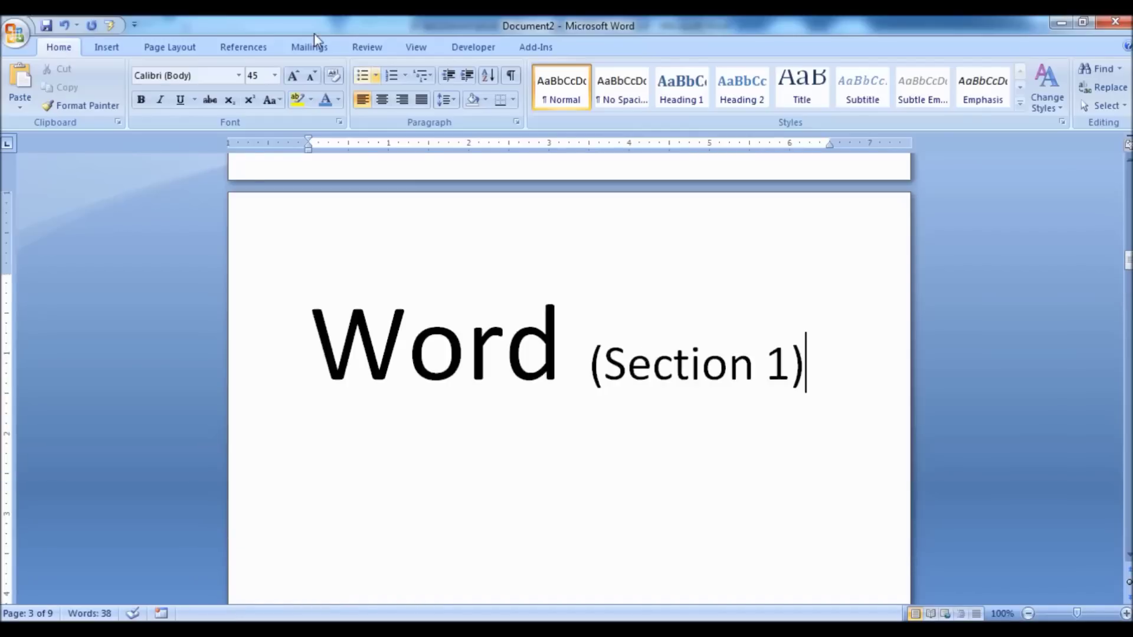
{"action": "left_click", "coordinate": [109, 49]}
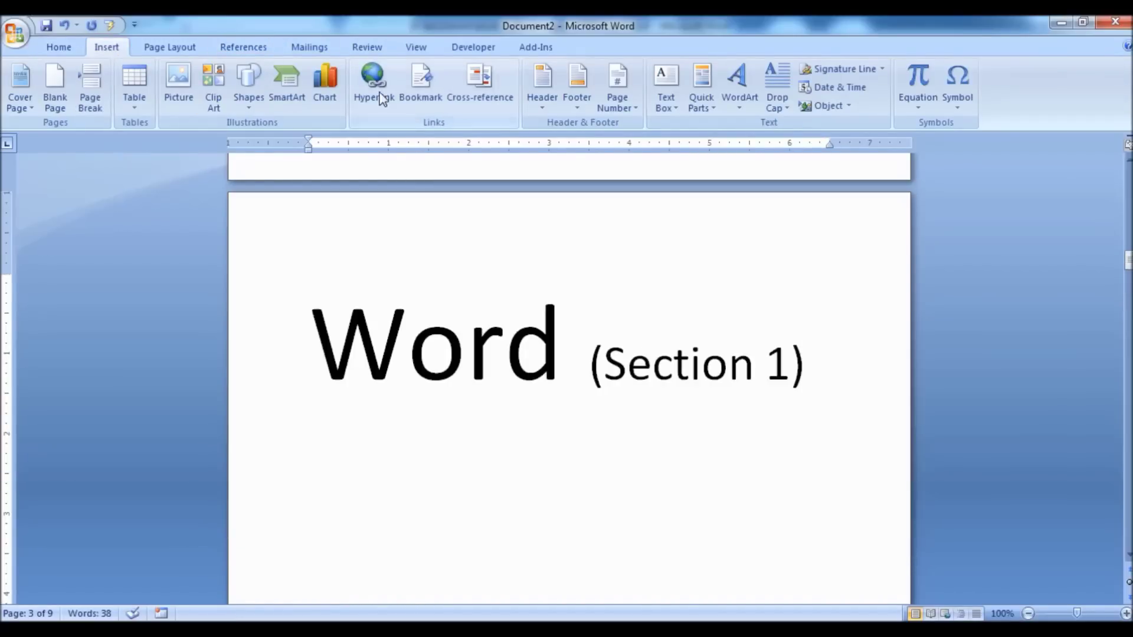
{"action": "left_click", "coordinate": [187, 51]}
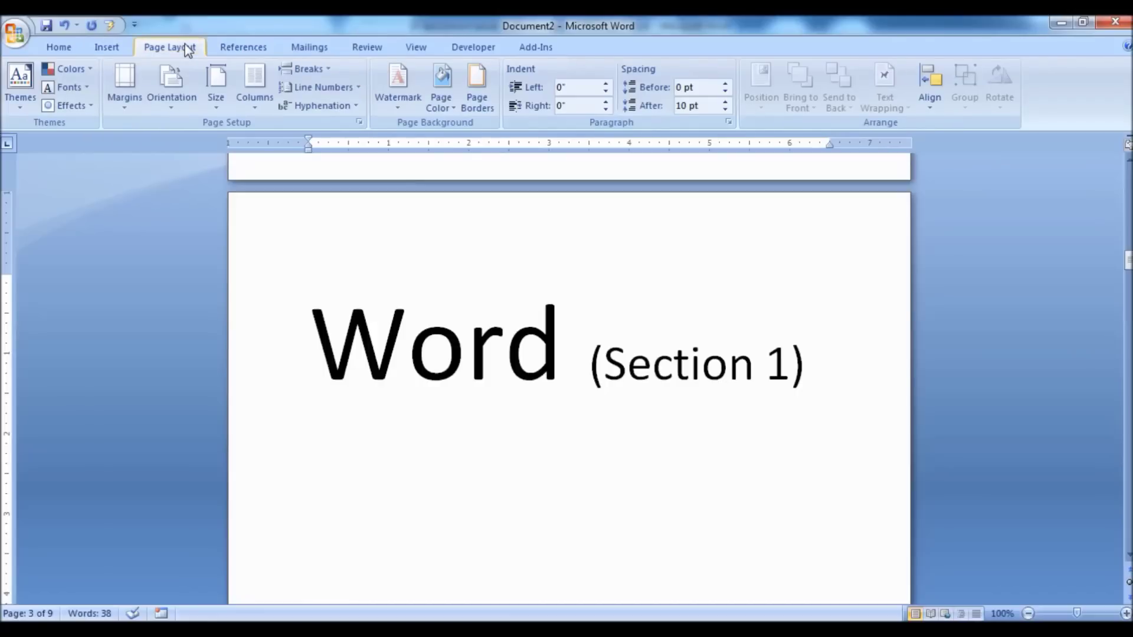
{"action": "left_click", "coordinate": [322, 86]}
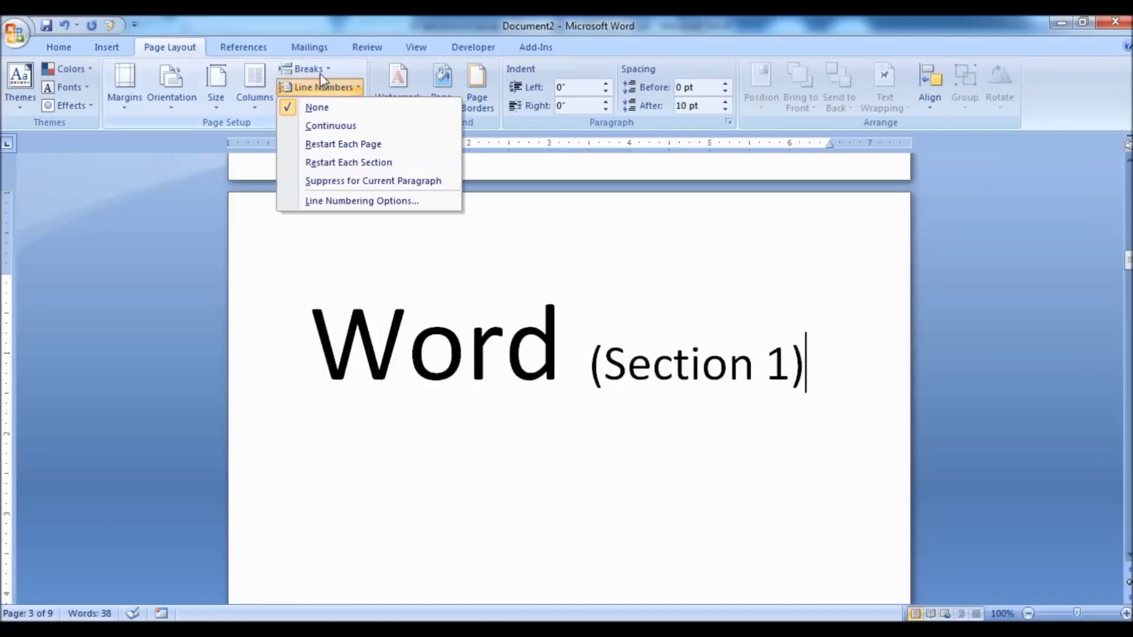
{"action": "left_click", "coordinate": [319, 70]}
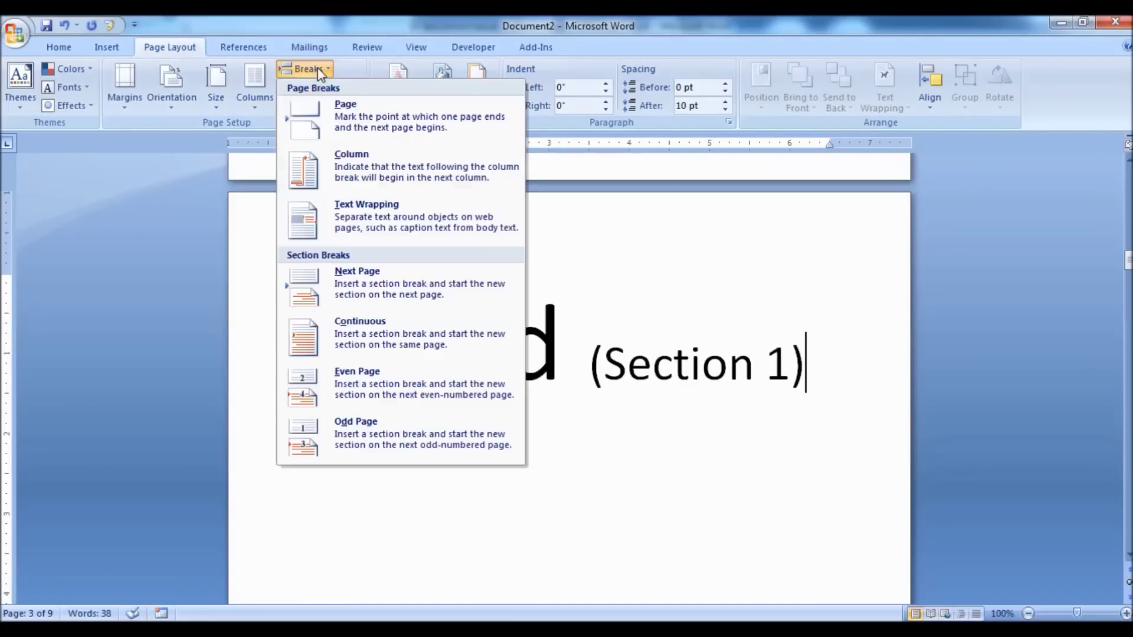
{"action": "left_click", "coordinate": [364, 295]}
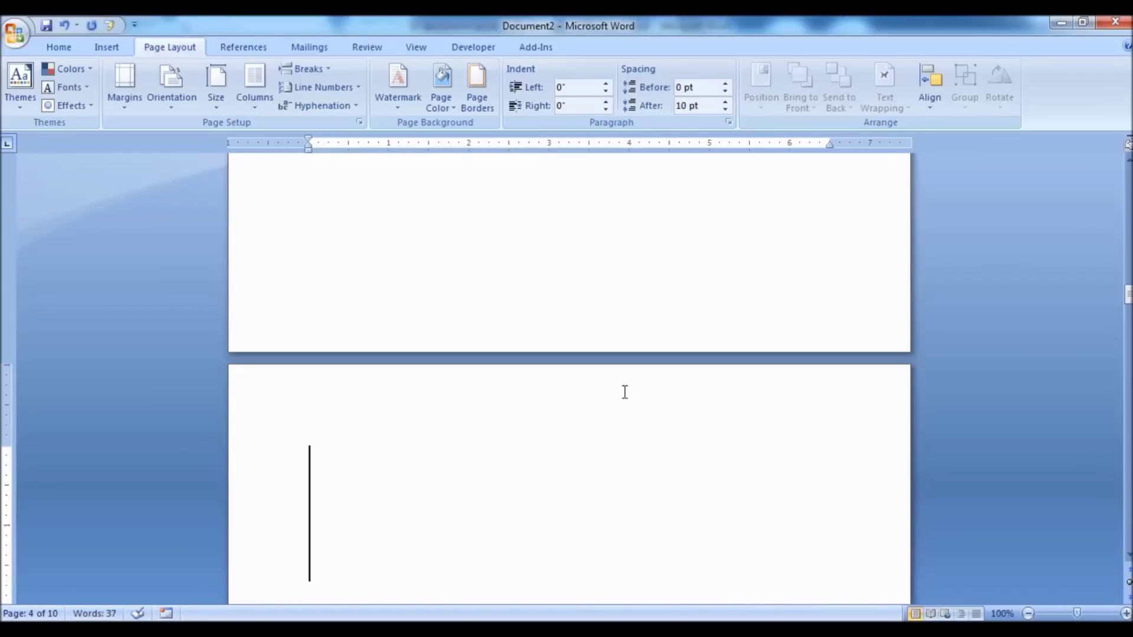
{"action": "key", "text": "Delete"}
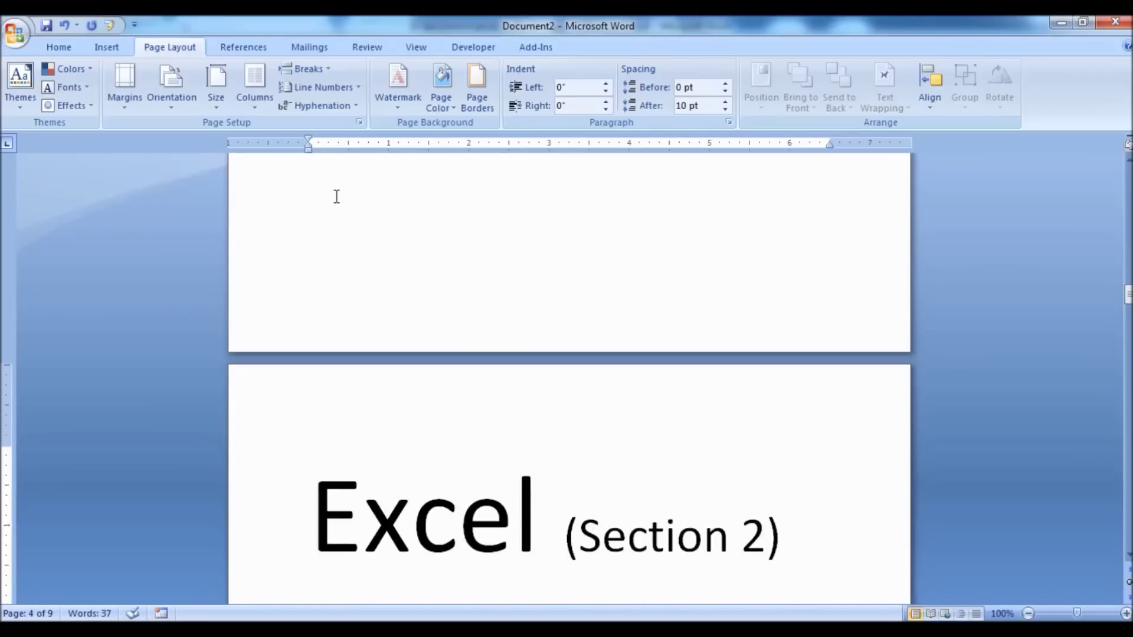
Step: Insert the built-in Blank header on the "Word (Section 1)" page
{"action": "left_click", "coordinate": [117, 48]}
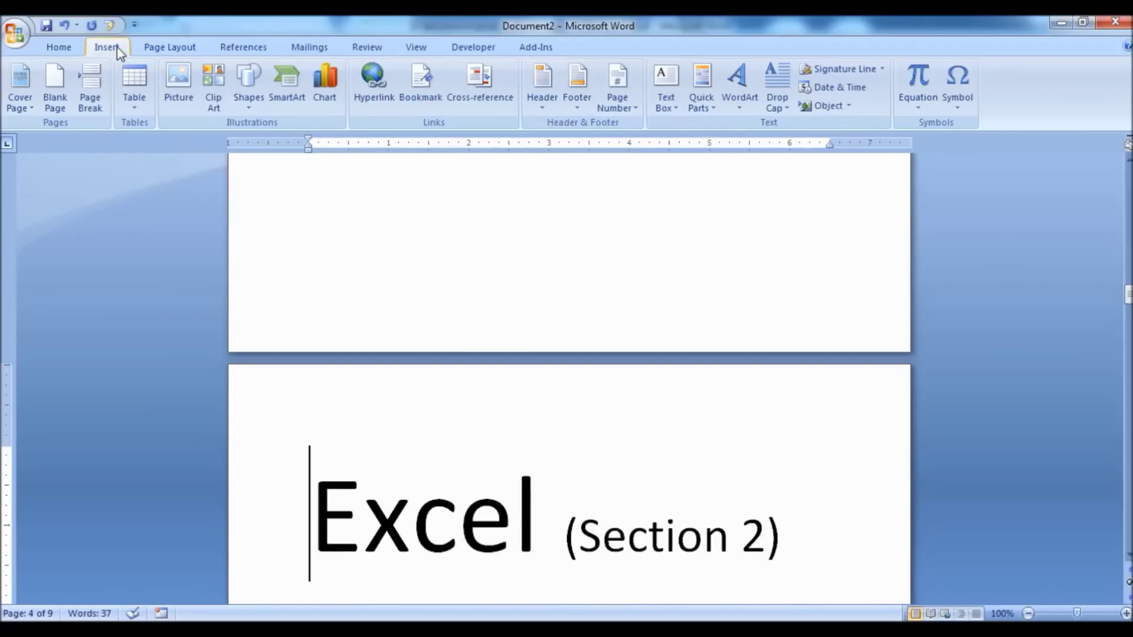
{"action": "scroll", "coordinate": [381, 242], "scroll_direction": "up", "scroll_amount": 8}
{"action": "left_click", "coordinate": [512, 349]}
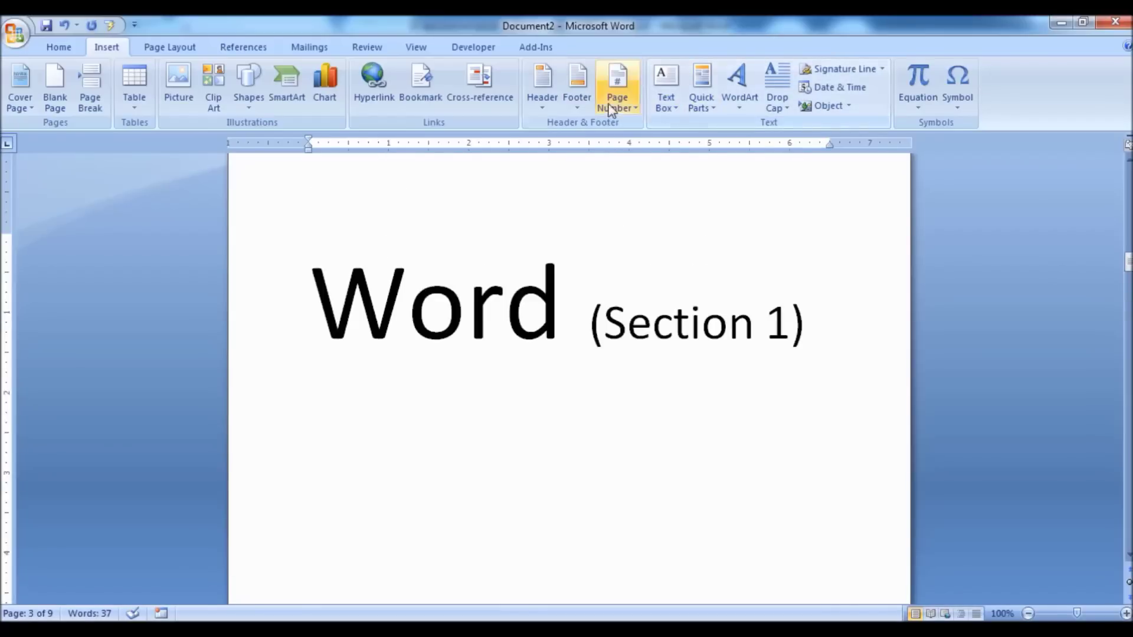
{"action": "left_click", "coordinate": [551, 109]}
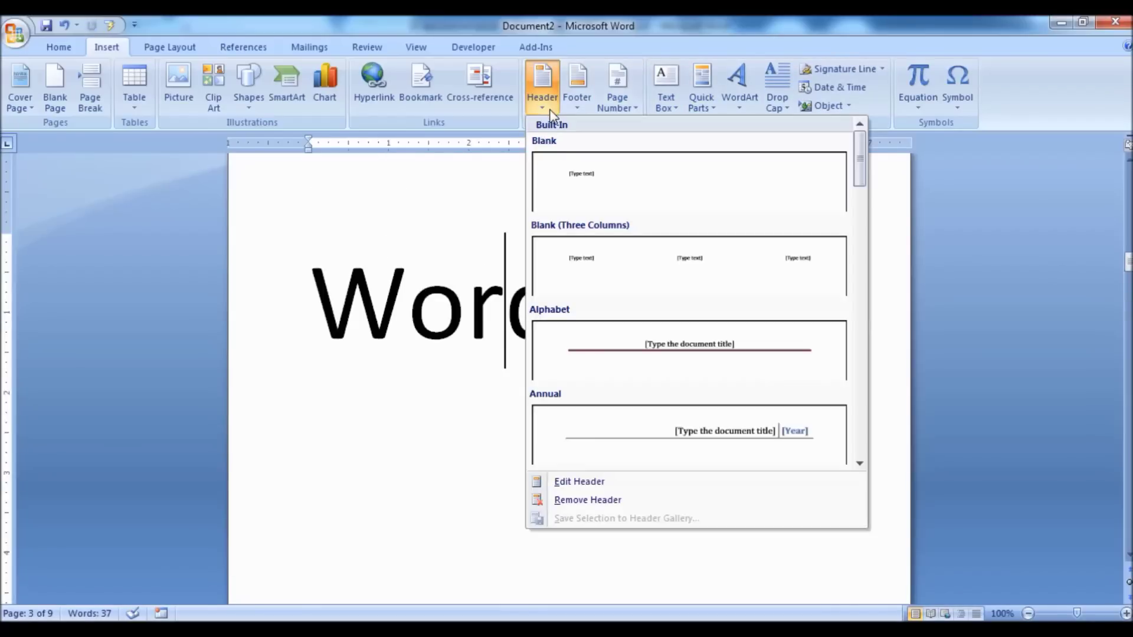
{"action": "left_click", "coordinate": [570, 182]}
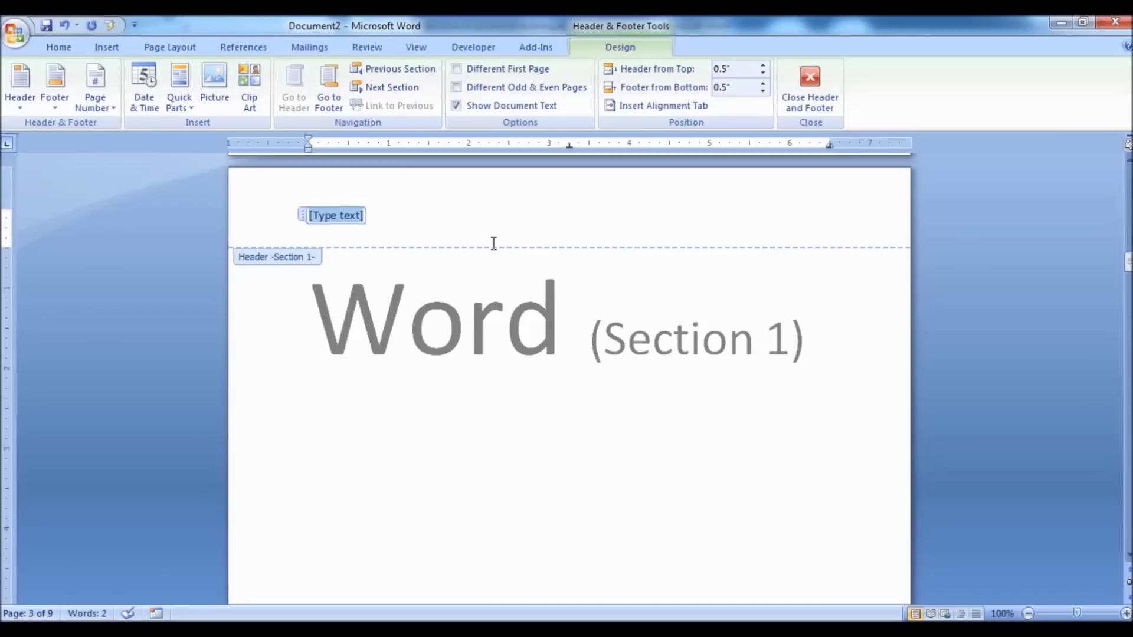
Step: Enter "Microsoft Word" as the header text on the "Word (Section 1)" page
{"action": "type", "text": "Microsoft Word"}
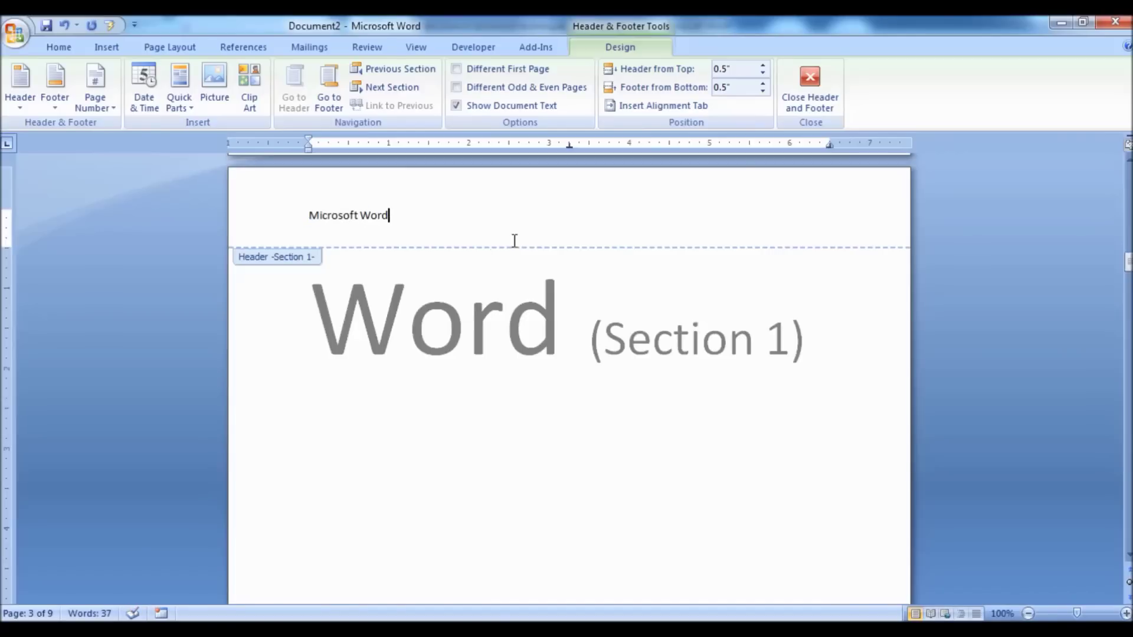
Step: Look through the Word and Excel section pages to compare the header text shown in Section 1 and Section 2
{"action": "scroll", "coordinate": [572, 311], "scroll_direction": "up", "scroll_amount": 13}
{"action": "scroll", "coordinate": [572, 311], "scroll_direction": "down", "scroll_amount": 10}
{"action": "scroll", "coordinate": [572, 311], "scroll_direction": "up", "scroll_amount": 7}
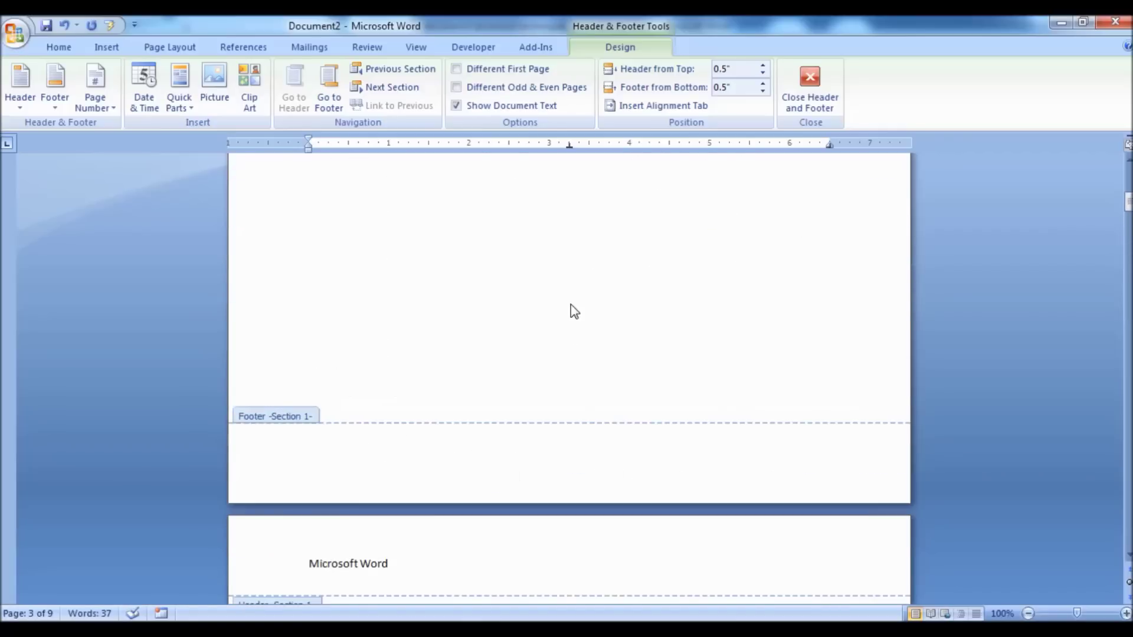
{"action": "scroll", "coordinate": [440, 480], "scroll_direction": "down", "scroll_amount": 8}
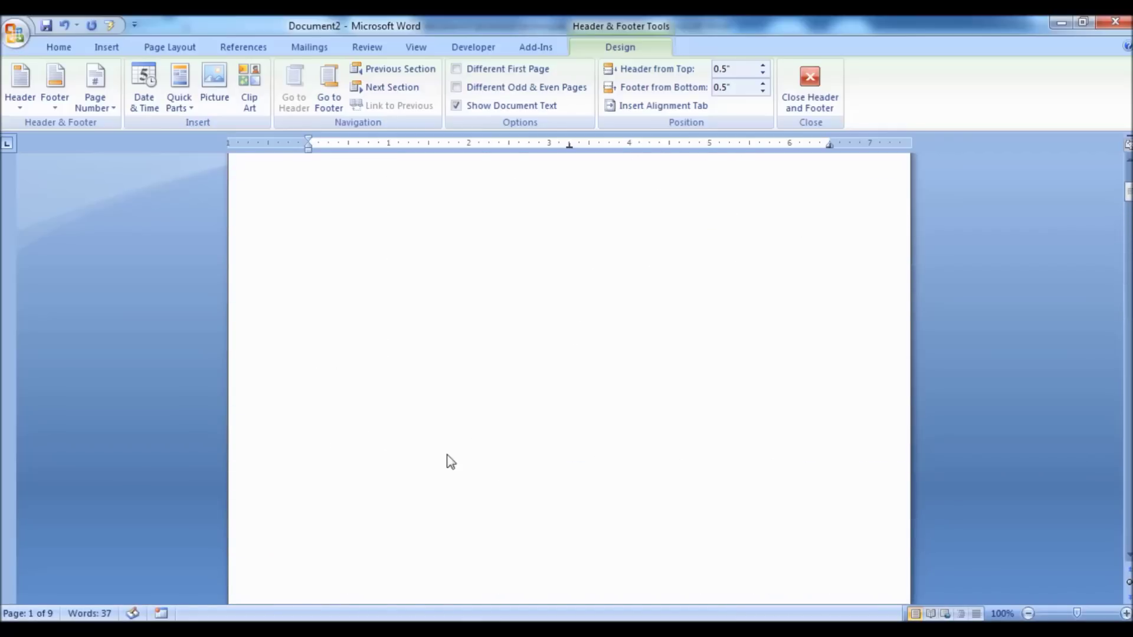
{"action": "scroll", "coordinate": [450, 295], "scroll_direction": "up", "scroll_amount": 7}
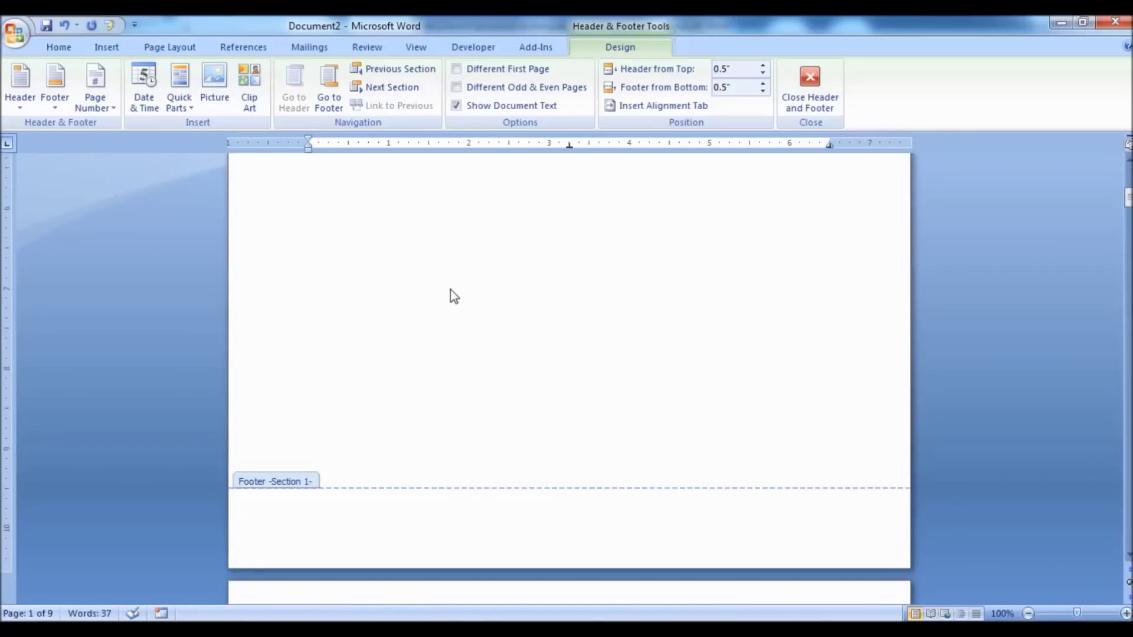
{"action": "scroll", "coordinate": [451, 295], "scroll_direction": "down", "scroll_amount": 9}
{"action": "scroll", "coordinate": [454, 298], "scroll_direction": "up", "scroll_amount": 10}
{"action": "scroll", "coordinate": [457, 300], "scroll_direction": "down", "scroll_amount": 20}
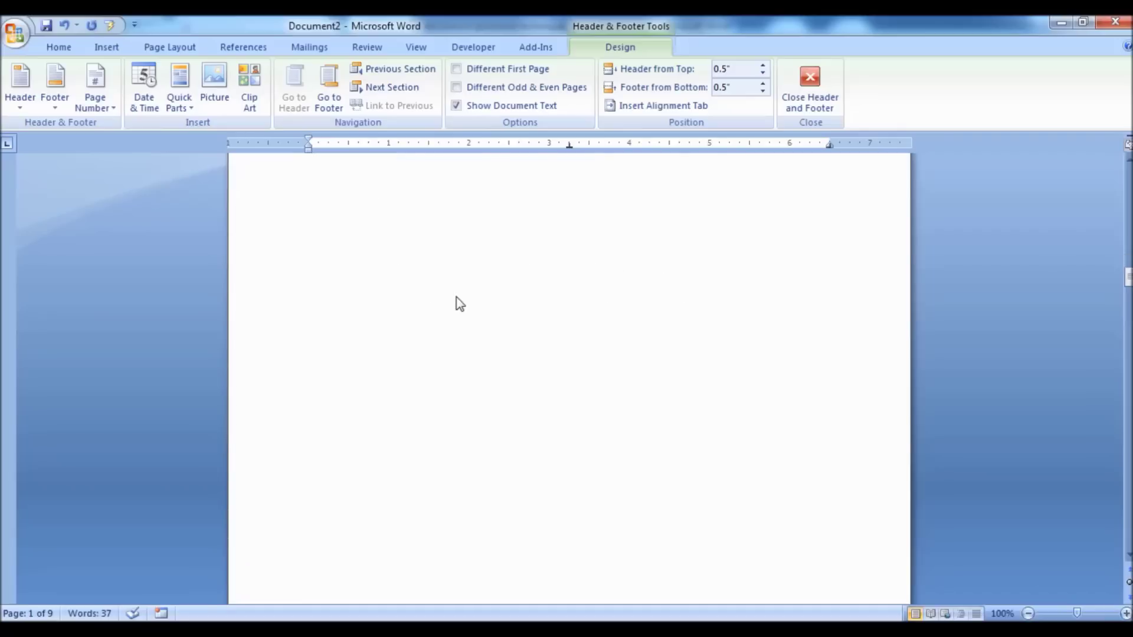
{"action": "scroll", "coordinate": [372, 318], "scroll_direction": "down", "scroll_amount": 1}
{"action": "scroll", "coordinate": [374, 315], "scroll_direction": "up", "scroll_amount": 2}
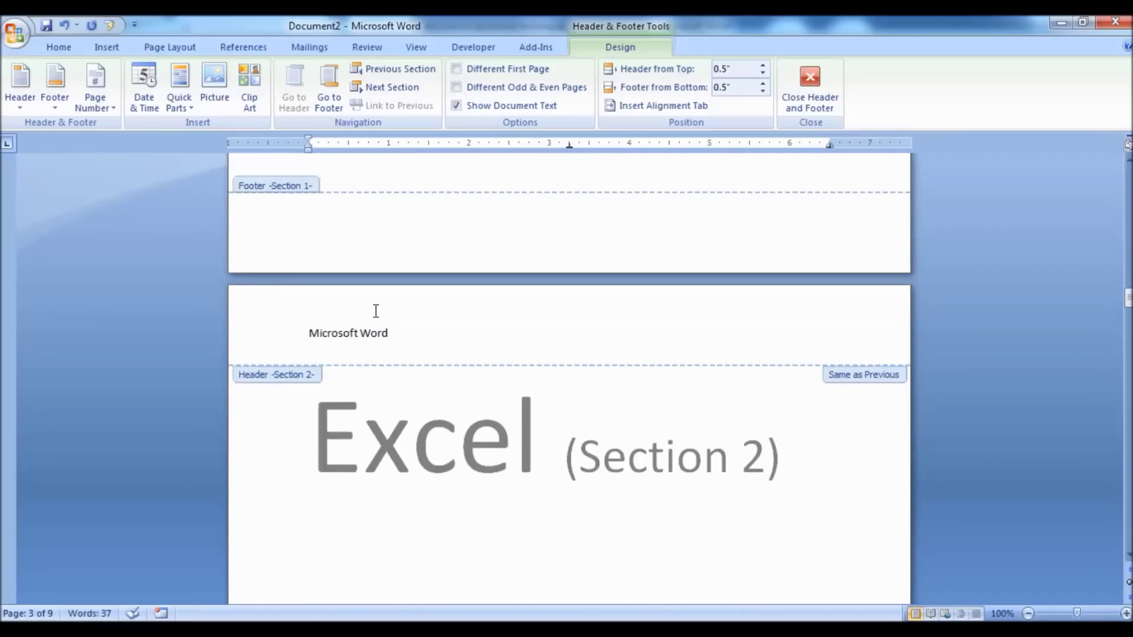
{"action": "left_click", "coordinate": [371, 334]}
{"action": "scroll", "coordinate": [419, 454], "scroll_direction": "down", "scroll_amount": 18}
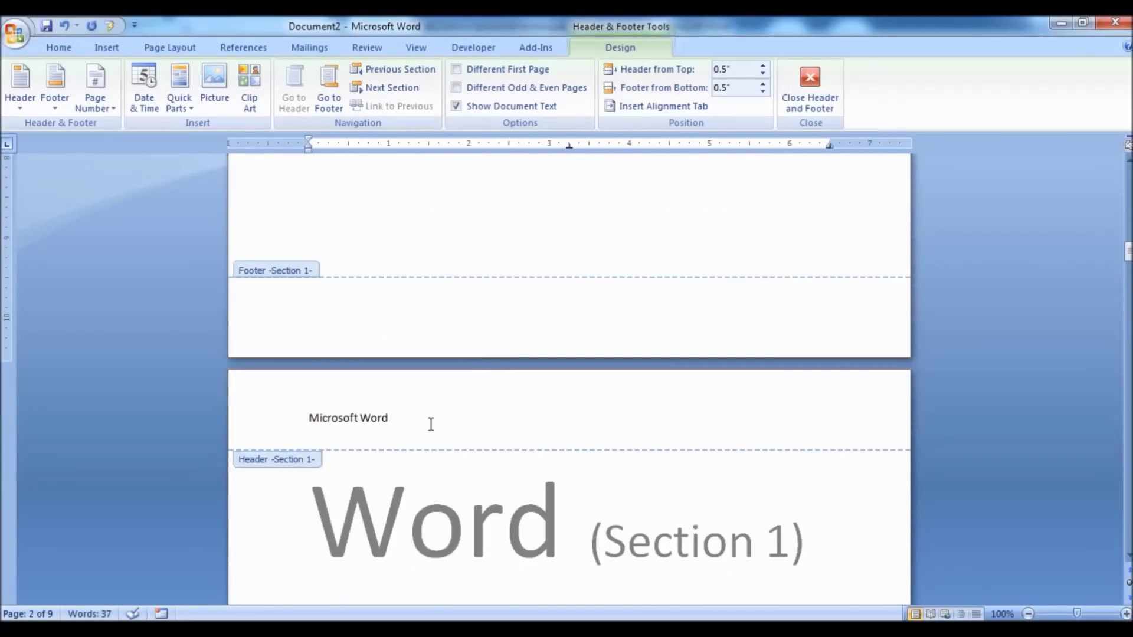
{"action": "scroll", "coordinate": [431, 422], "scroll_direction": "up", "scroll_amount": 5}
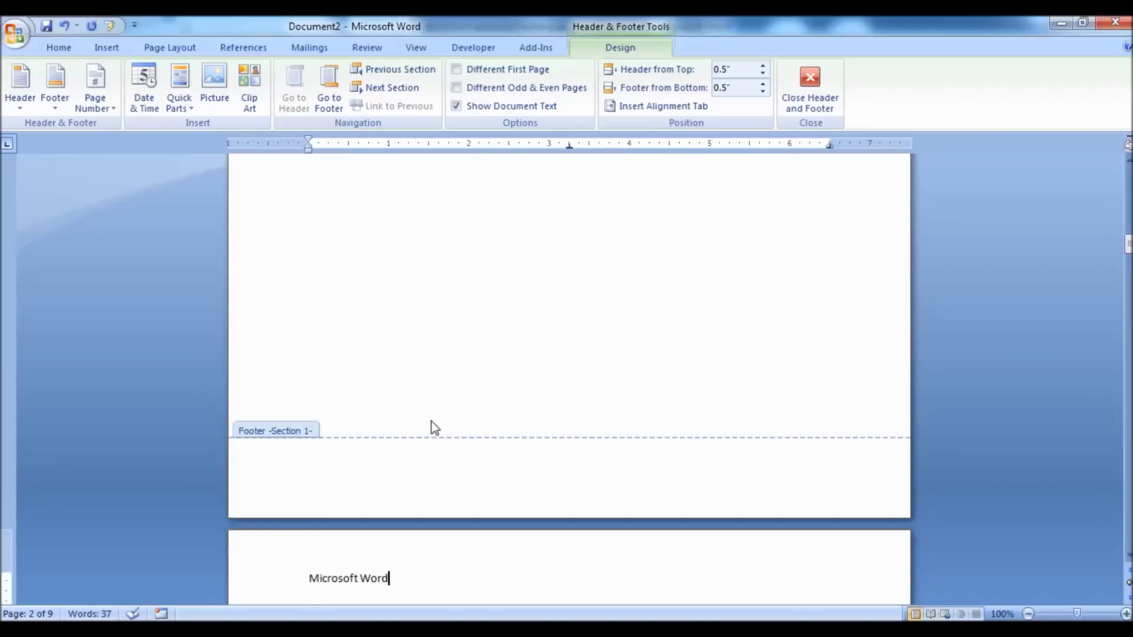
{"action": "scroll", "coordinate": [413, 430], "scroll_direction": "down", "scroll_amount": 5}
{"action": "scroll", "coordinate": [450, 455], "scroll_direction": "down", "scroll_amount": 20}
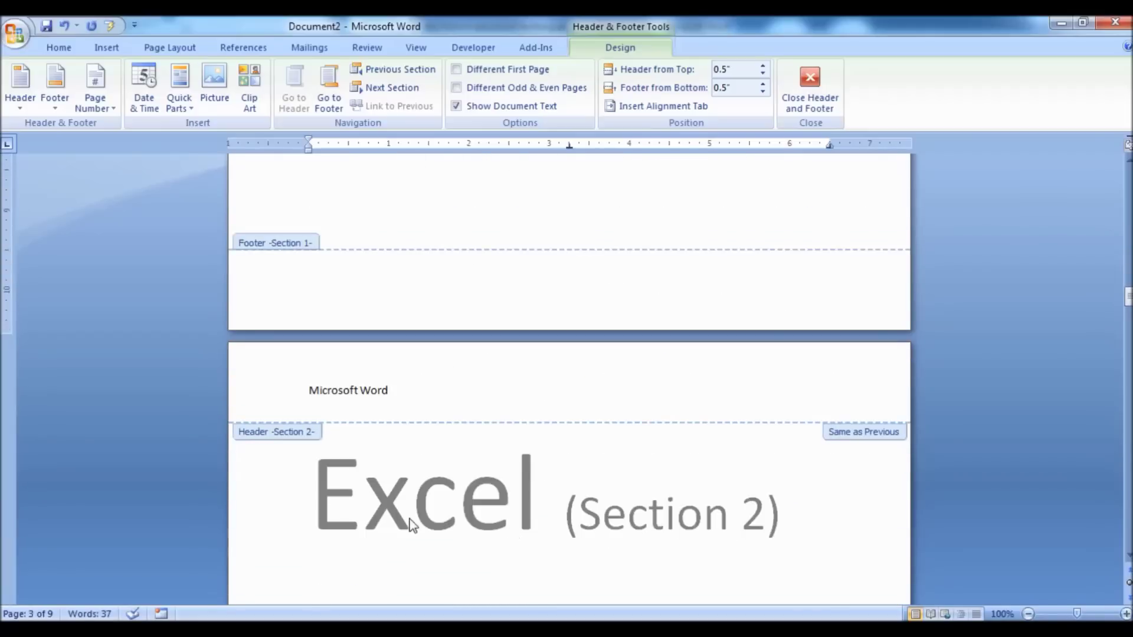
Step: Unlink the Excel section's header from the previous section and change its text to "Microsoft Excel"
{"action": "left_click", "coordinate": [368, 391]}
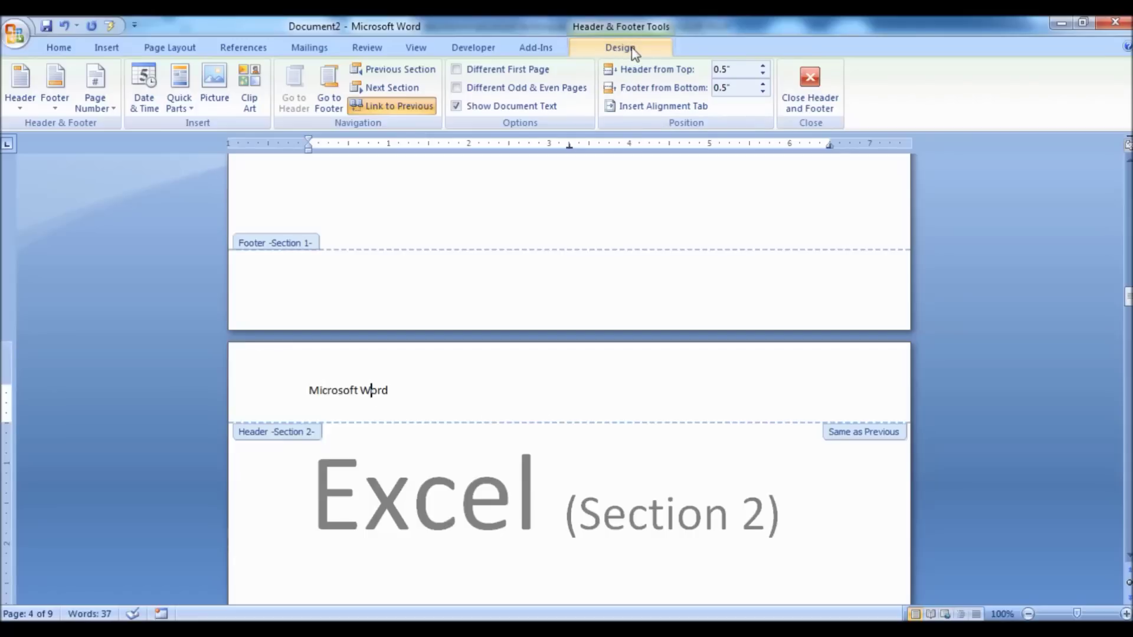
{"action": "left_click", "coordinate": [391, 106]}
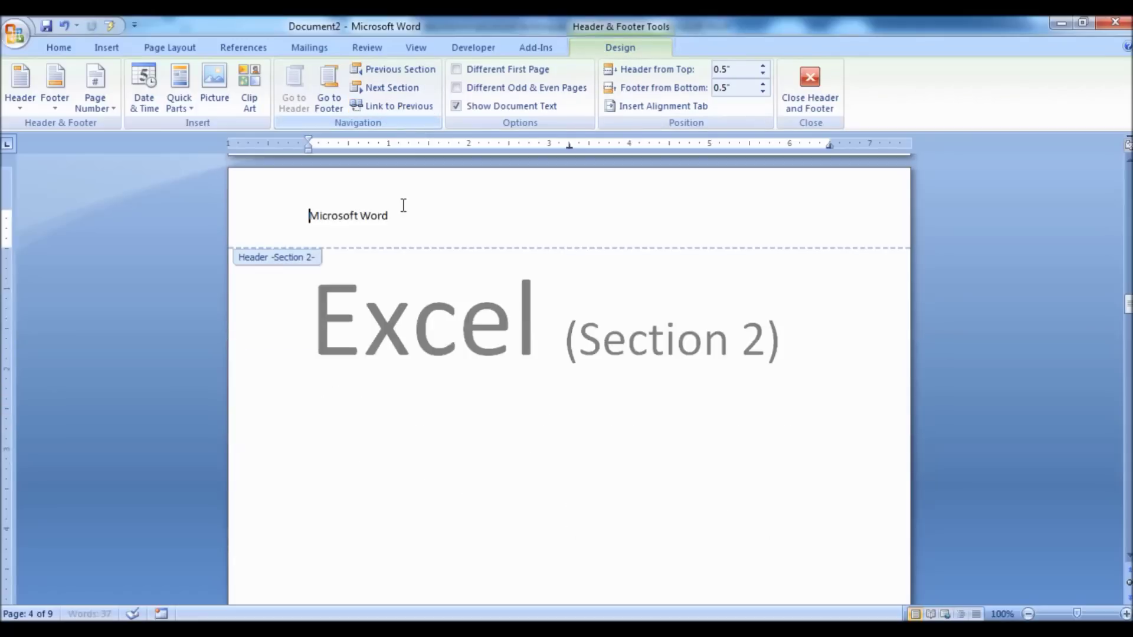
{"action": "double_click", "coordinate": [377, 216]}
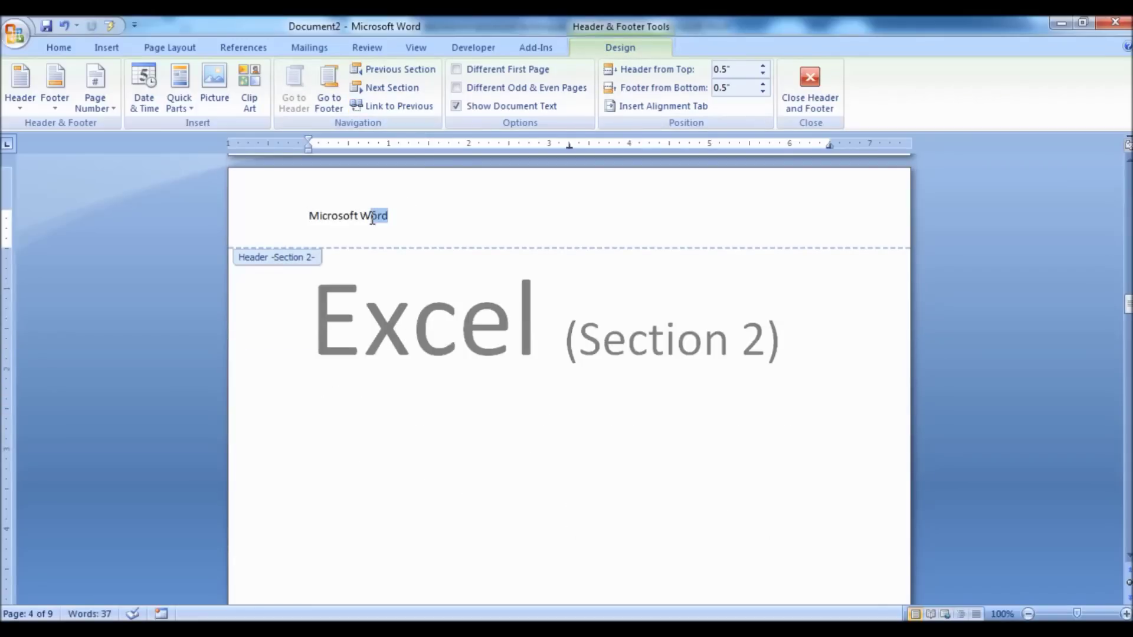
{"action": "type", "text": "E"}
Step: Check the headers on the Word, Excel and Power Point pages after the Section 2 header change
{"action": "key", "text": "Up"}
{"action": "key", "text": "Up"}
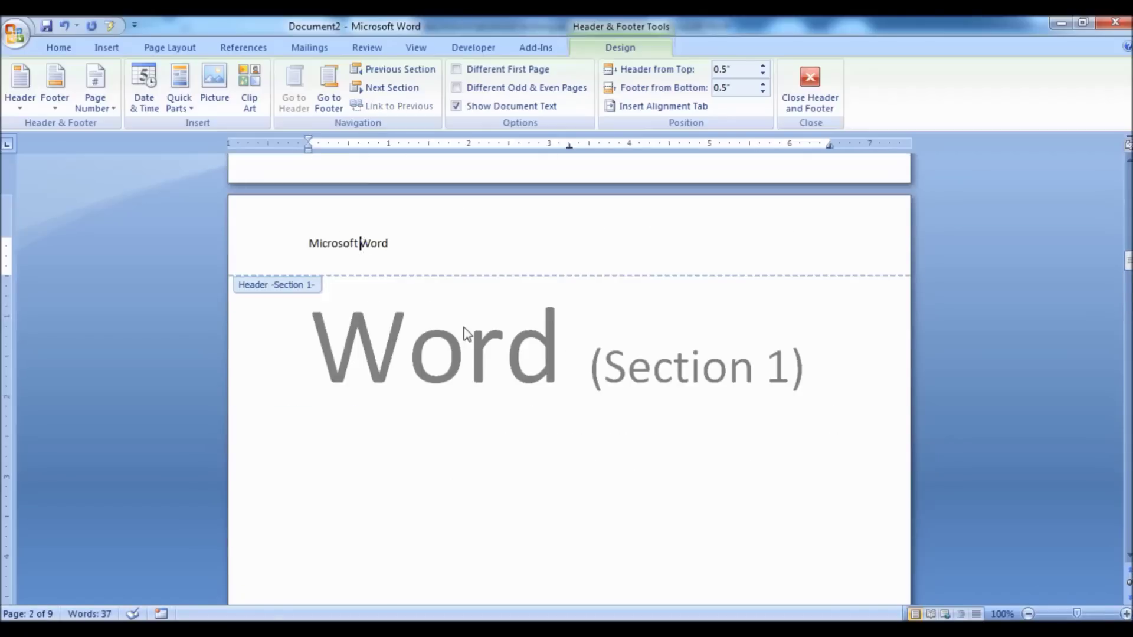
{"action": "key", "text": "Down"}
{"action": "key", "text": "Down"}
{"action": "key", "text": "Down"}
{"action": "key", "text": "Down"}
{"action": "key", "text": "Down"}
{"action": "key", "text": "Down"}
{"action": "key", "text": "Down"}
{"action": "key", "text": "Down"}
{"action": "key", "text": "Down"}
{"action": "key", "text": "Down"}
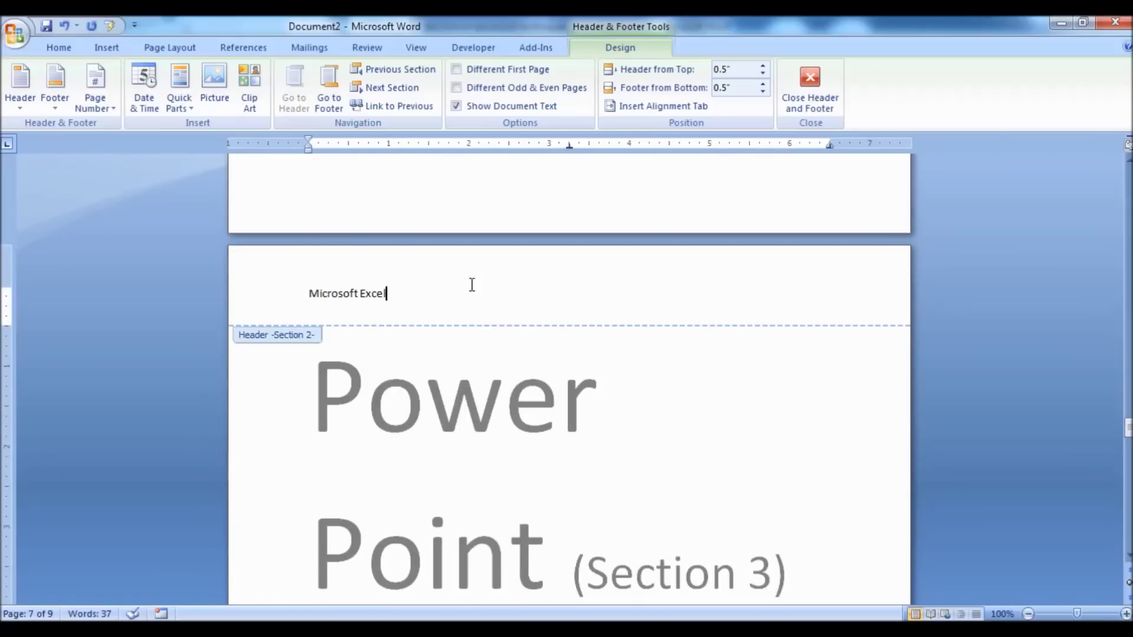
Step: Try changing the still-shared header on the Power Point page to "Microsoft Power Point", check the Excel page, and undo the change
{"action": "double_click", "coordinate": [363, 293]}
{"action": "type", "text": "Power Point"}
{"action": "key", "text": "Up"}
{"action": "key", "text": "Up"}
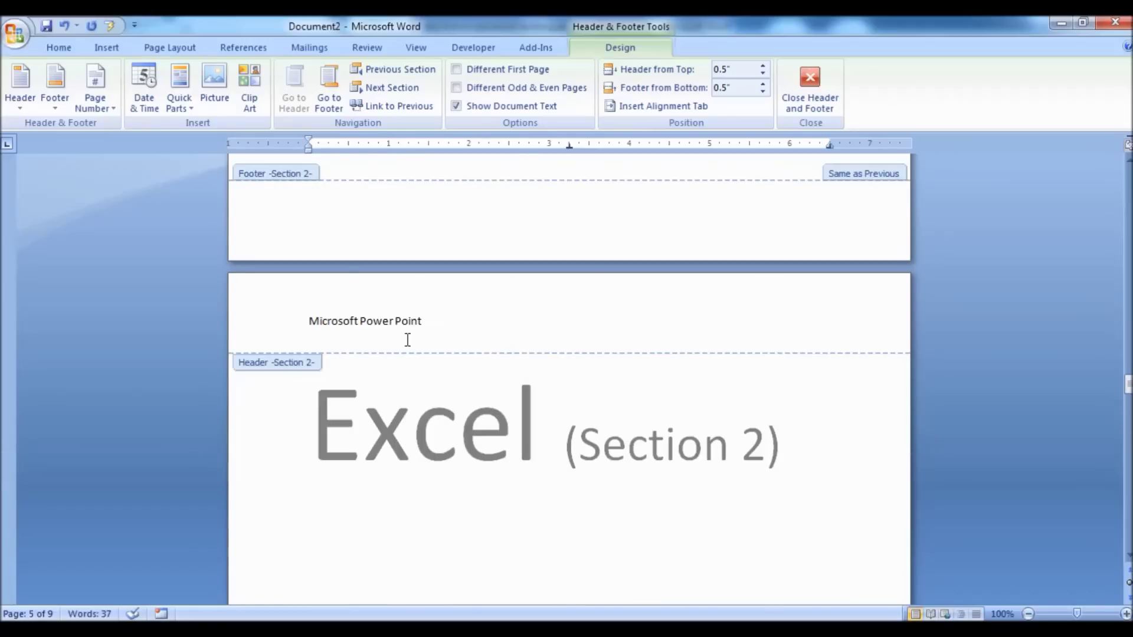
{"action": "key", "text": "Down"}
{"action": "key", "text": "Down"}
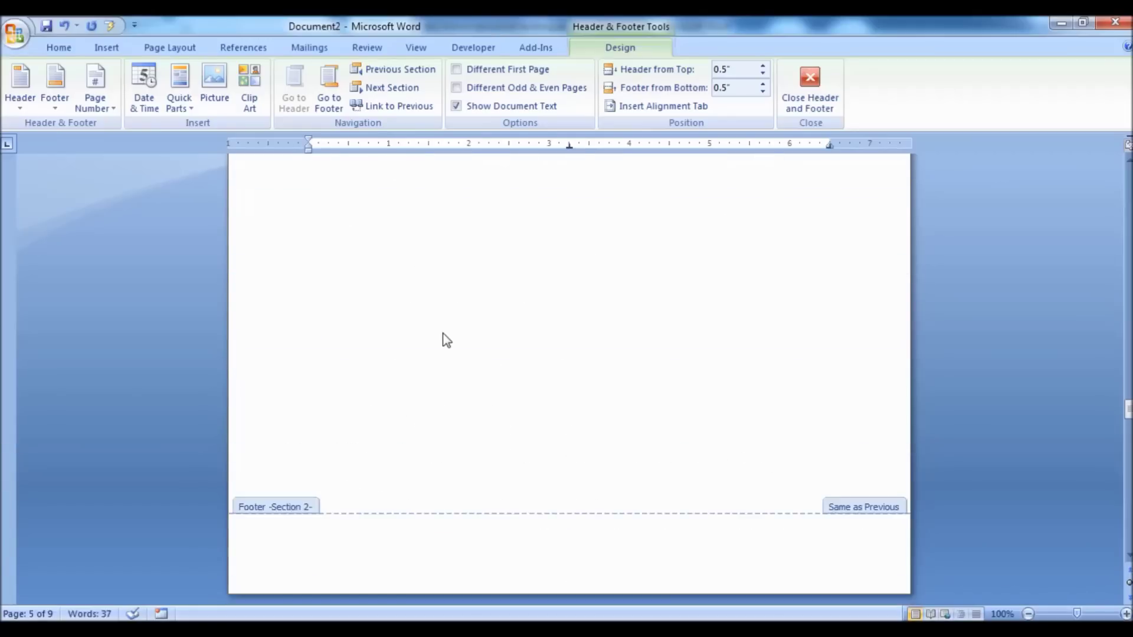
{"action": "key", "text": "ctrl+z"}
{"action": "key", "text": "ctrl+z"}
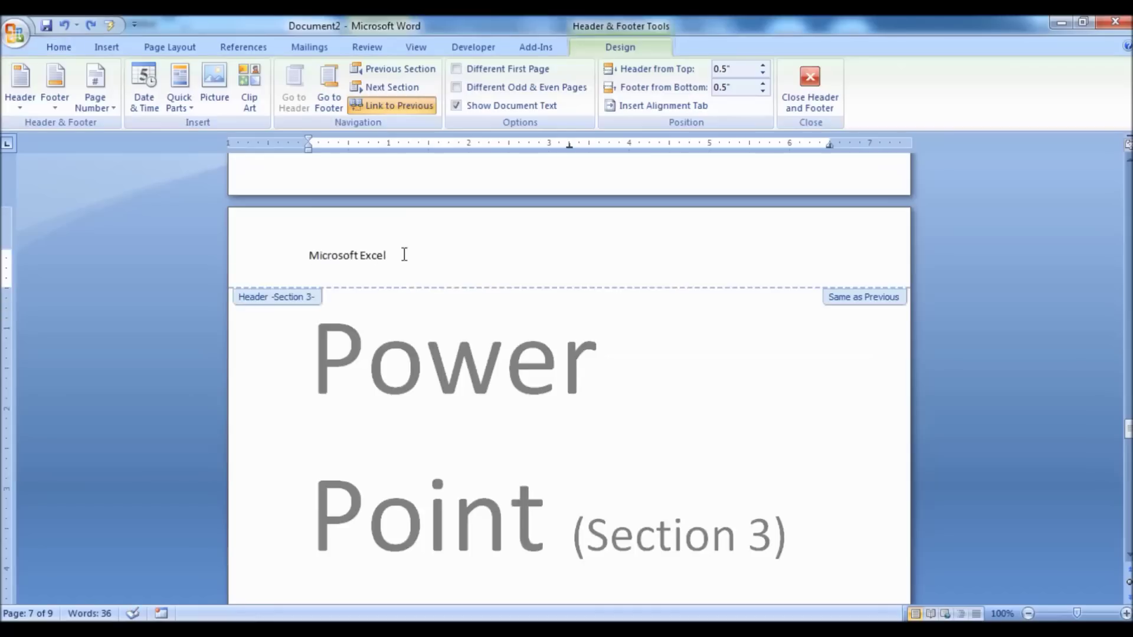
Step: Unlink the Section 3 header from the previous section and change its text to "Microsoft Power Point"
{"action": "left_click", "coordinate": [405, 108]}
{"action": "double_click", "coordinate": [362, 216]}
{"action": "key", "text": "BackSpace"}
{"action": "type", "text": "Power Point"}
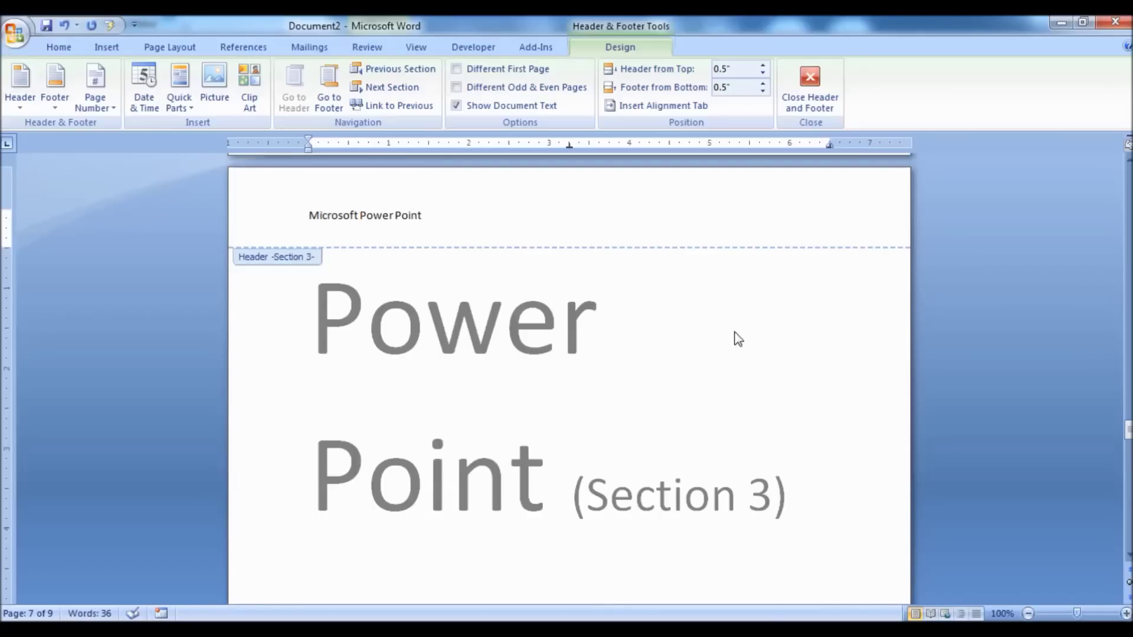
Step: Look through the document to examine the separate headers of the Word, Excel and Power Point sections
{"action": "scroll", "coordinate": [642, 357], "scroll_direction": "up", "scroll_amount": 5}
{"action": "scroll", "coordinate": [641, 369], "scroll_direction": "down", "scroll_amount": 5}
{"action": "scroll", "coordinate": [640, 370], "scroll_direction": "up", "scroll_amount": 3}
{"action": "scroll", "coordinate": [642, 370], "scroll_direction": "down", "scroll_amount": 5}
{"action": "scroll", "coordinate": [642, 370], "scroll_direction": "up", "scroll_amount": 7}
{"action": "scroll", "coordinate": [642, 370], "scroll_direction": "down", "scroll_amount": 10}
{"action": "scroll", "coordinate": [642, 369], "scroll_direction": "up", "scroll_amount": 5}
{"action": "scroll", "coordinate": [435, 361], "scroll_direction": "down", "scroll_amount": 5}
{"action": "scroll", "coordinate": [434, 361], "scroll_direction": "up", "scroll_amount": 6}
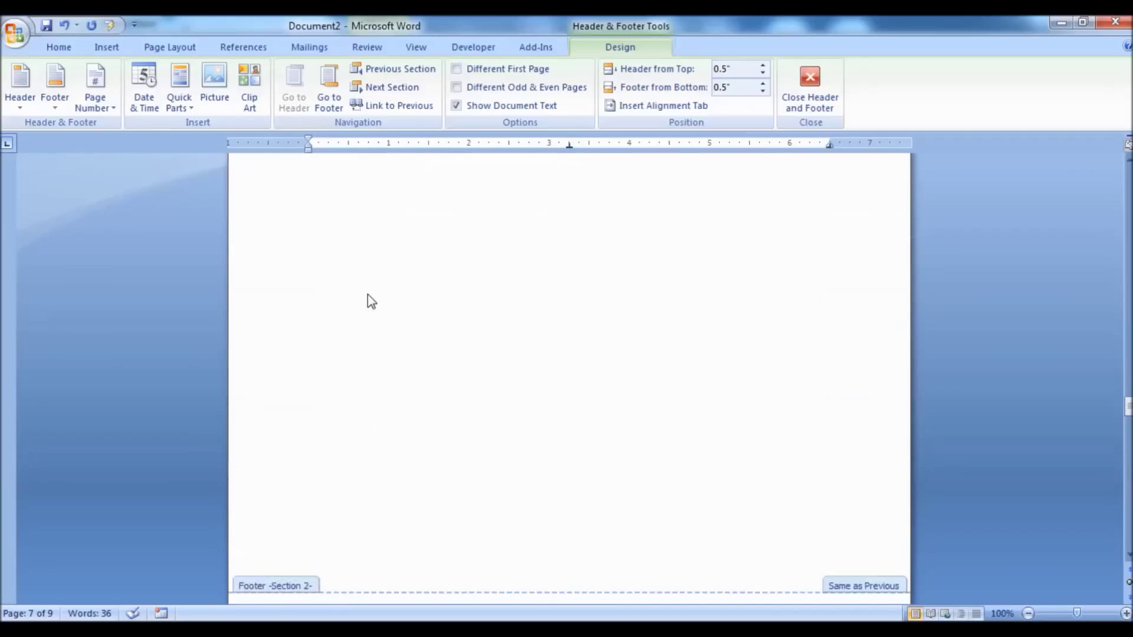
{"action": "scroll", "coordinate": [370, 298], "scroll_direction": "up", "scroll_amount": 5}
{"action": "scroll", "coordinate": [390, 324], "scroll_direction": "down", "scroll_amount": 7}
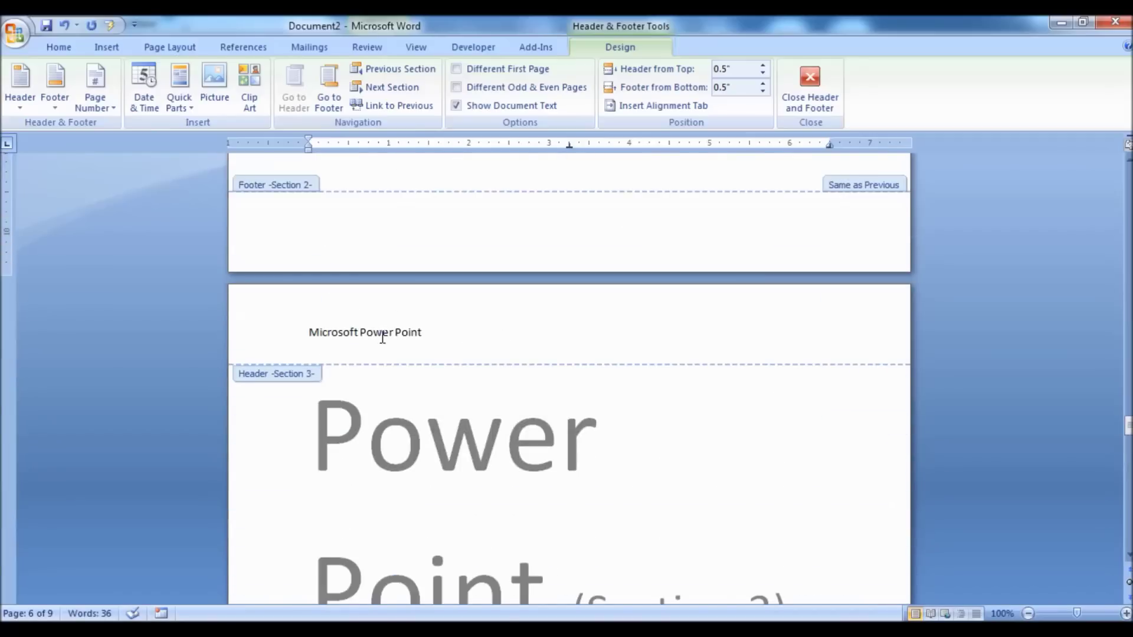
{"action": "scroll", "coordinate": [488, 395], "scroll_direction": "up", "scroll_amount": 12}
{"action": "scroll", "coordinate": [488, 395], "scroll_direction": "down", "scroll_amount": 8}
{"action": "scroll", "coordinate": [369, 339], "scroll_direction": "up", "scroll_amount": 4}
{"action": "scroll", "coordinate": [370, 338], "scroll_direction": "down", "scroll_amount": 4}
{"action": "scroll", "coordinate": [370, 339], "scroll_direction": "up", "scroll_amount": 10}
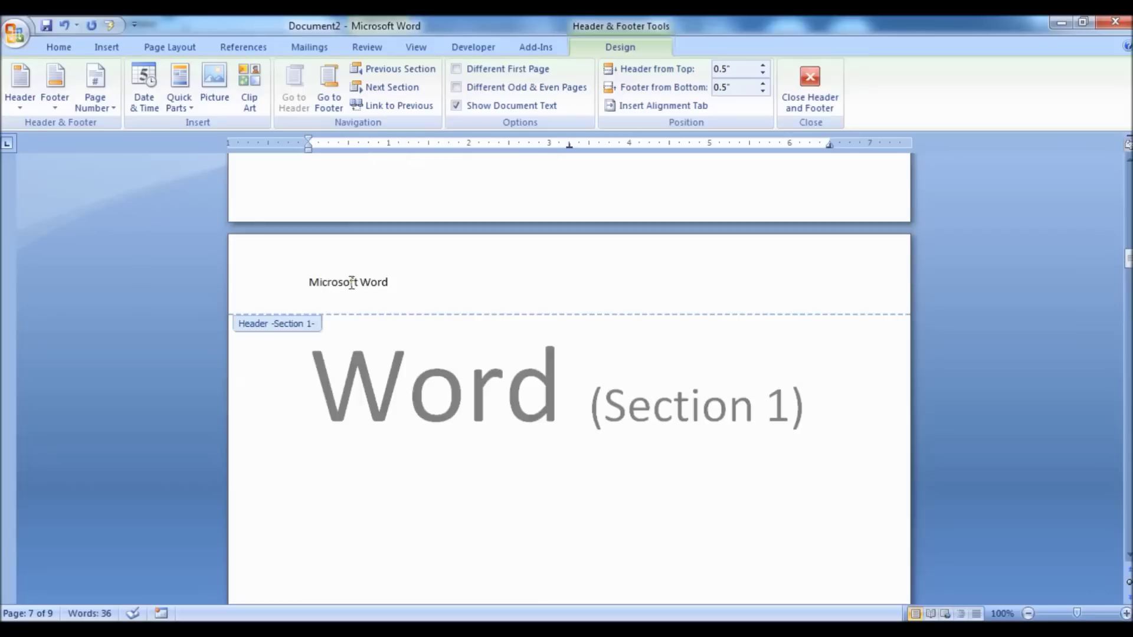
{"action": "scroll", "coordinate": [481, 342], "scroll_direction": "down", "scroll_amount": 9}
Step: Insert a centred plain page number at the bottom of the page, starting from page 1 in Section 1
{"action": "left_click", "coordinate": [372, 415]}
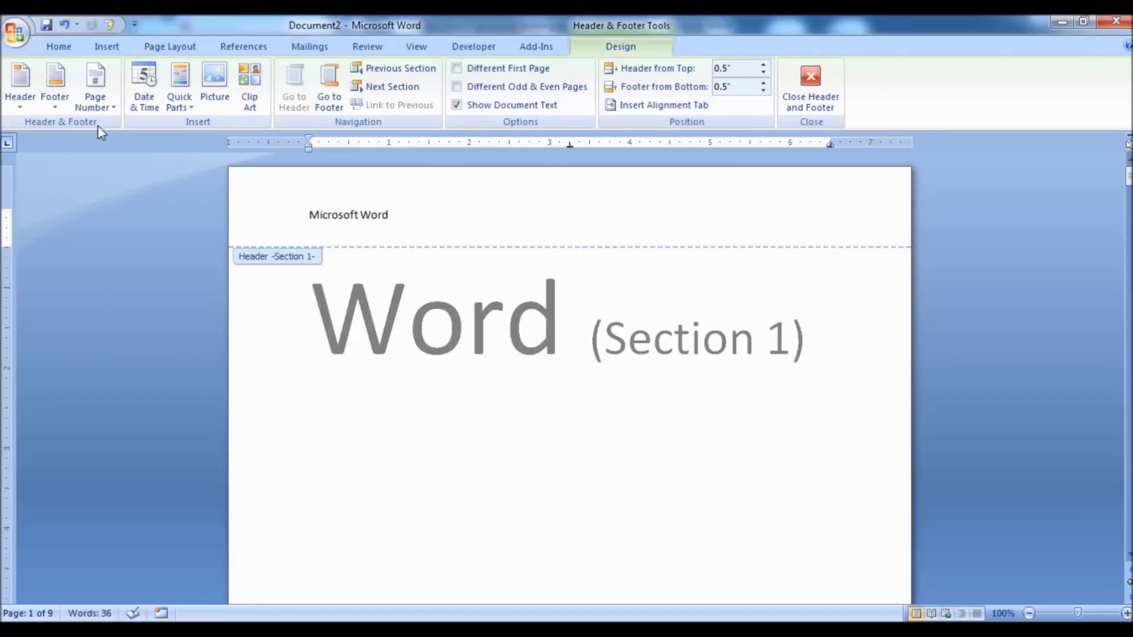
{"action": "left_click", "coordinate": [94, 107]}
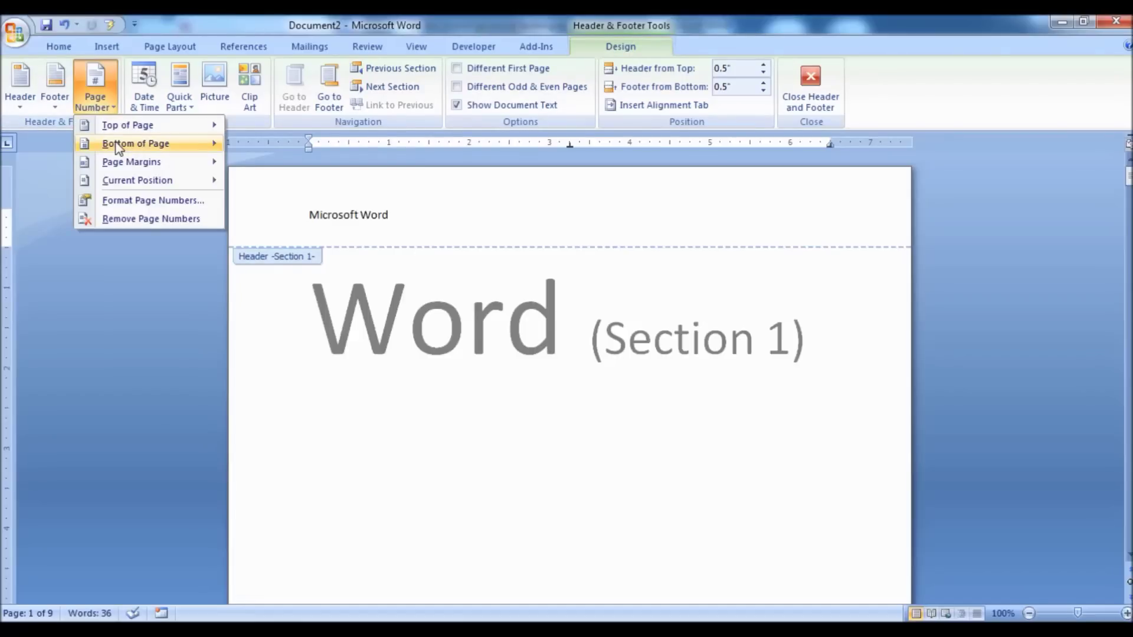
{"action": "mouse_move", "coordinate": [118, 147]}
{"action": "left_click", "coordinate": [365, 295]}
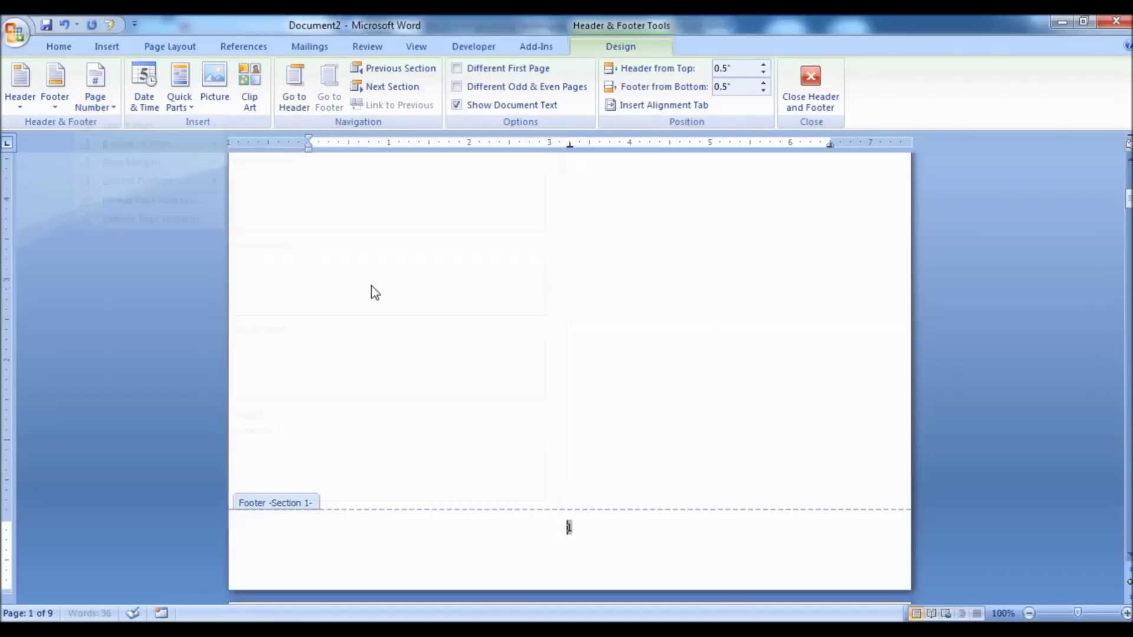
Step: Set the page numbering of the Excel section (Section 2) to start at 1 instead of continuing from the previous section
{"action": "scroll", "coordinate": [618, 447], "scroll_direction": "down", "scroll_amount": 5}
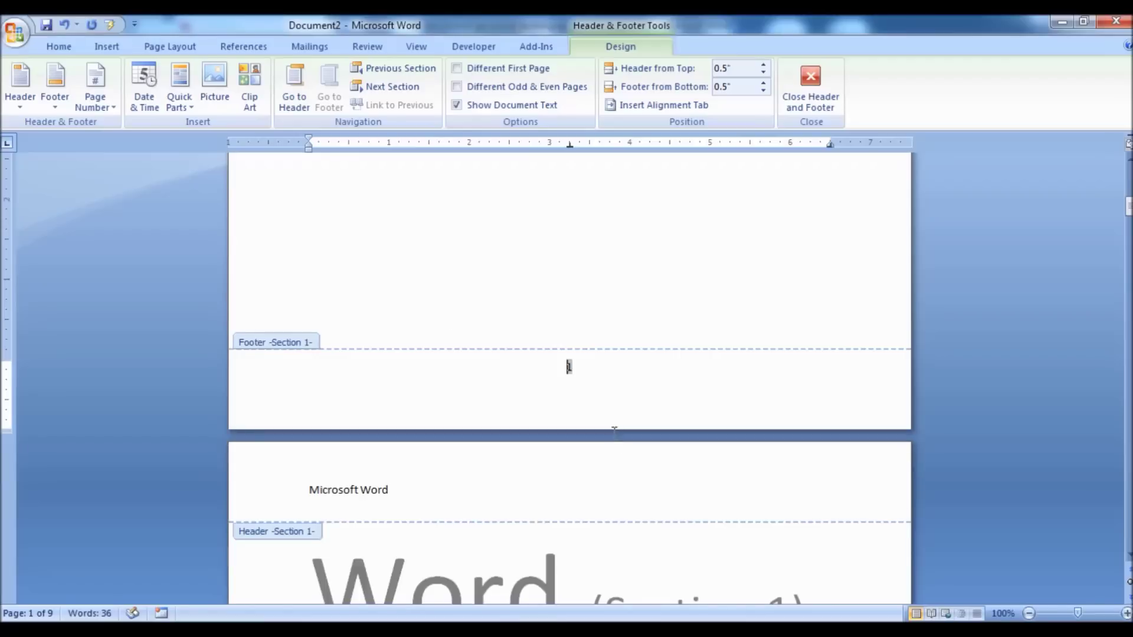
{"action": "scroll", "coordinate": [523, 329], "scroll_direction": "down", "scroll_amount": 14}
{"action": "scroll", "coordinate": [525, 328], "scroll_direction": "down", "scroll_amount": 20}
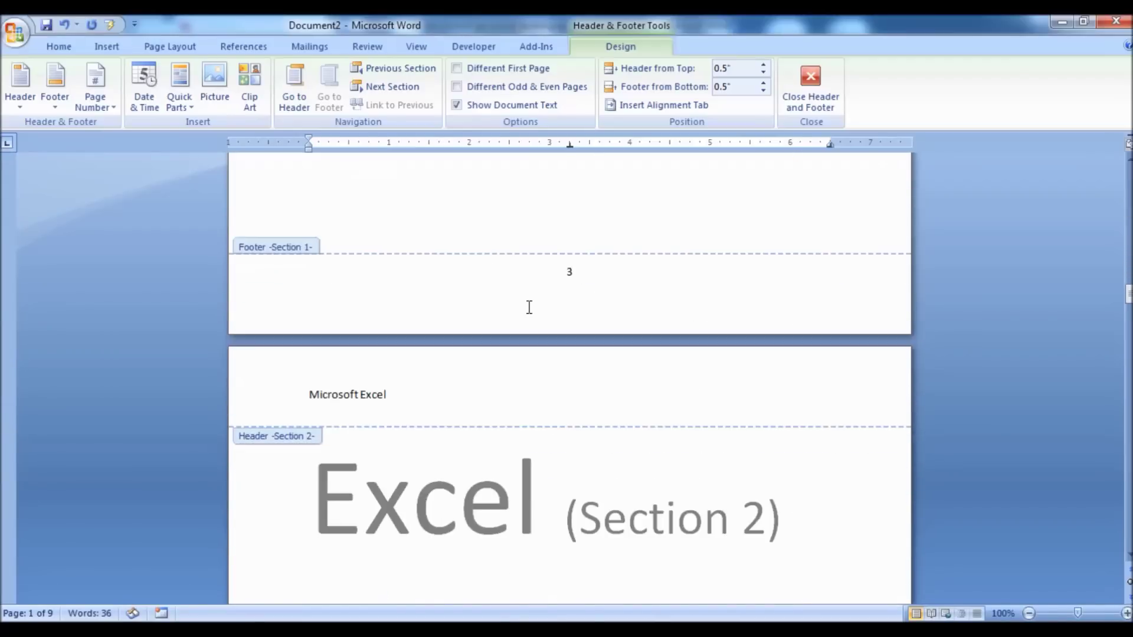
{"action": "scroll", "coordinate": [528, 307], "scroll_direction": "down", "scroll_amount": 20}
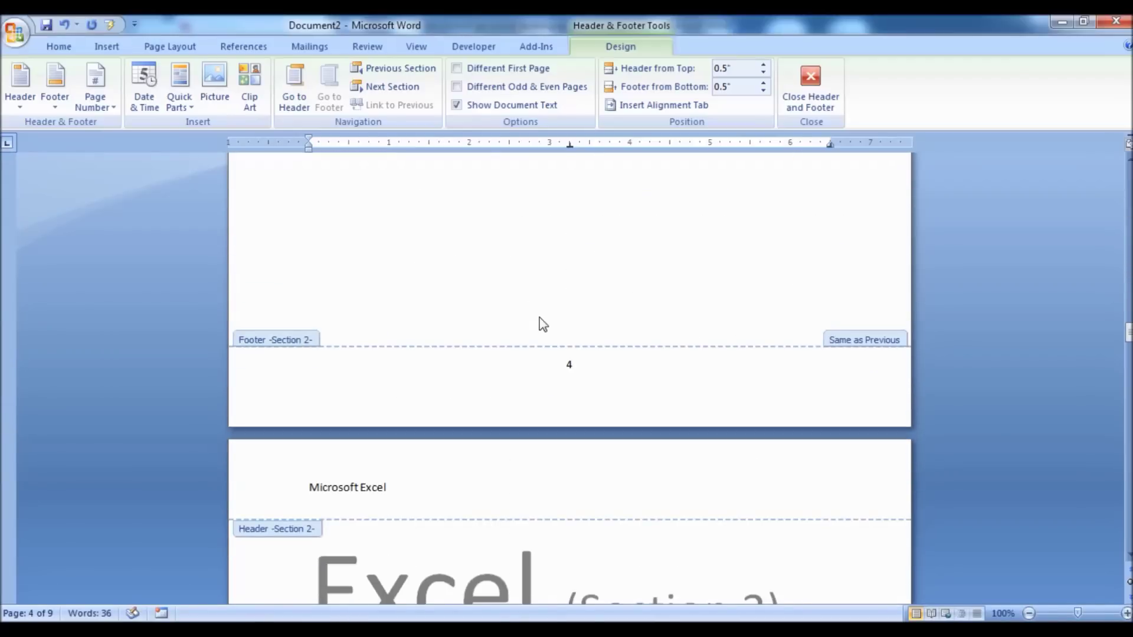
{"action": "left_click", "coordinate": [576, 364]}
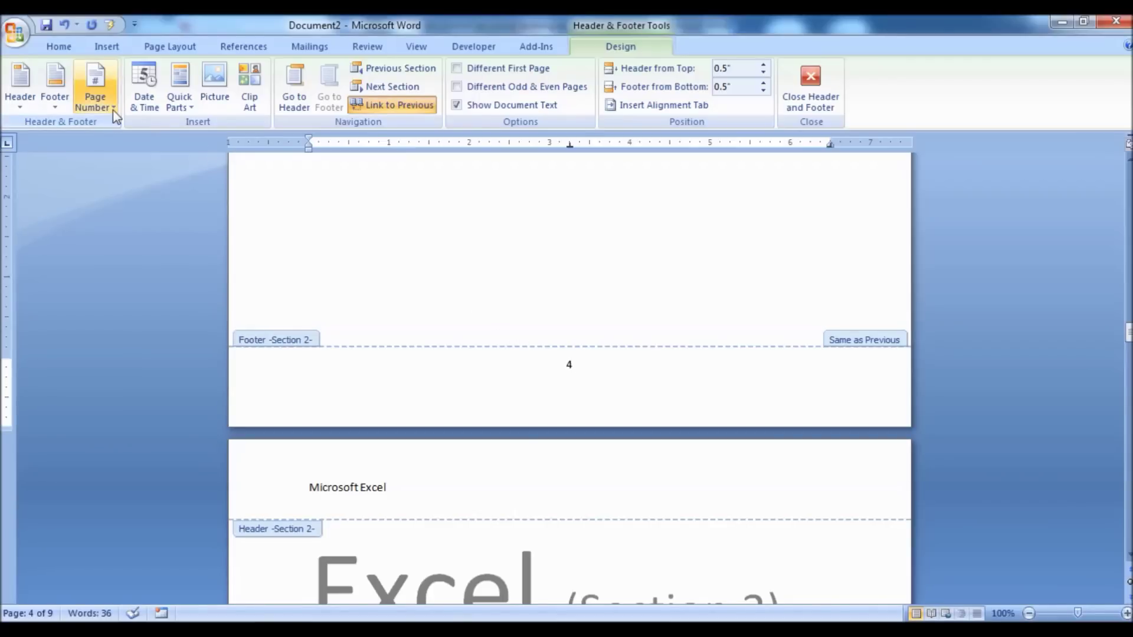
{"action": "left_click", "coordinate": [94, 95]}
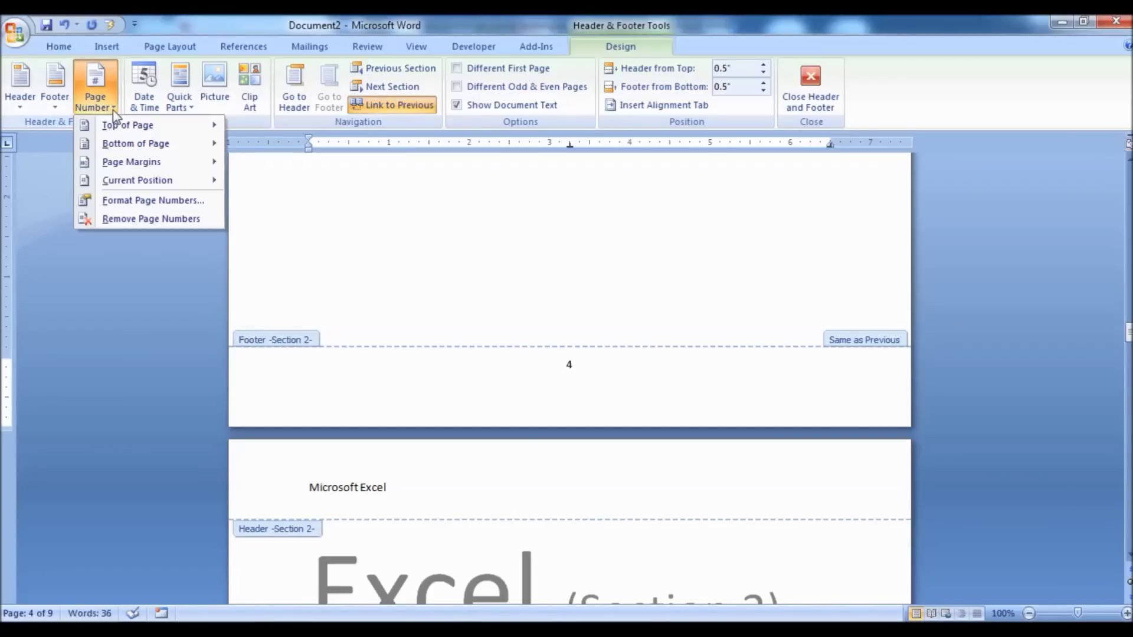
{"action": "left_click", "coordinate": [131, 203]}
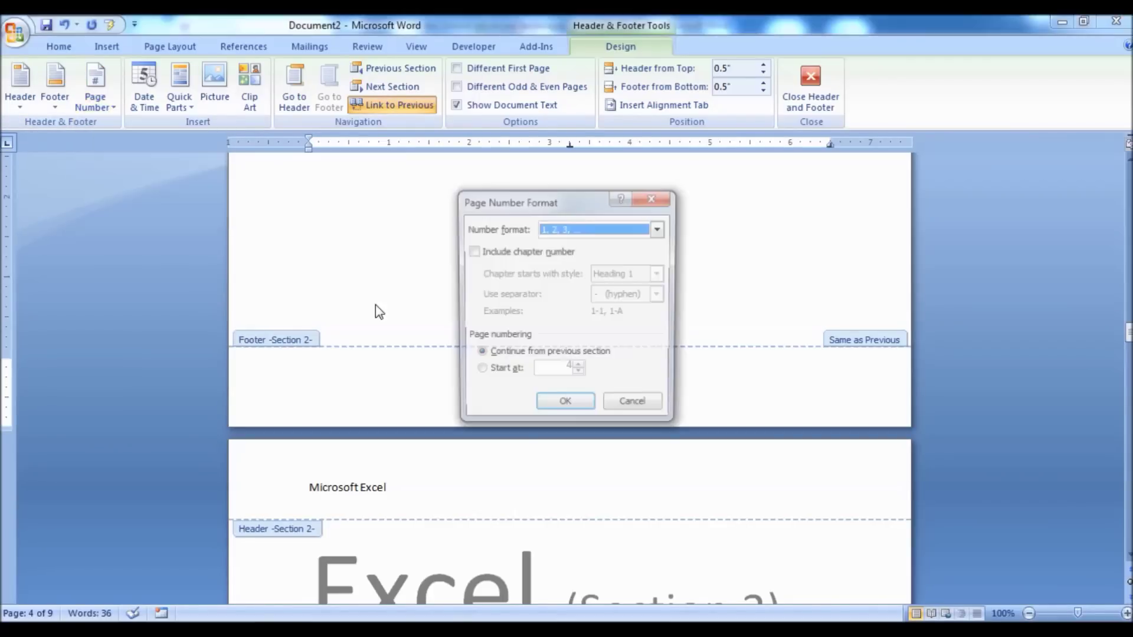
{"action": "left_click", "coordinate": [496, 371]}
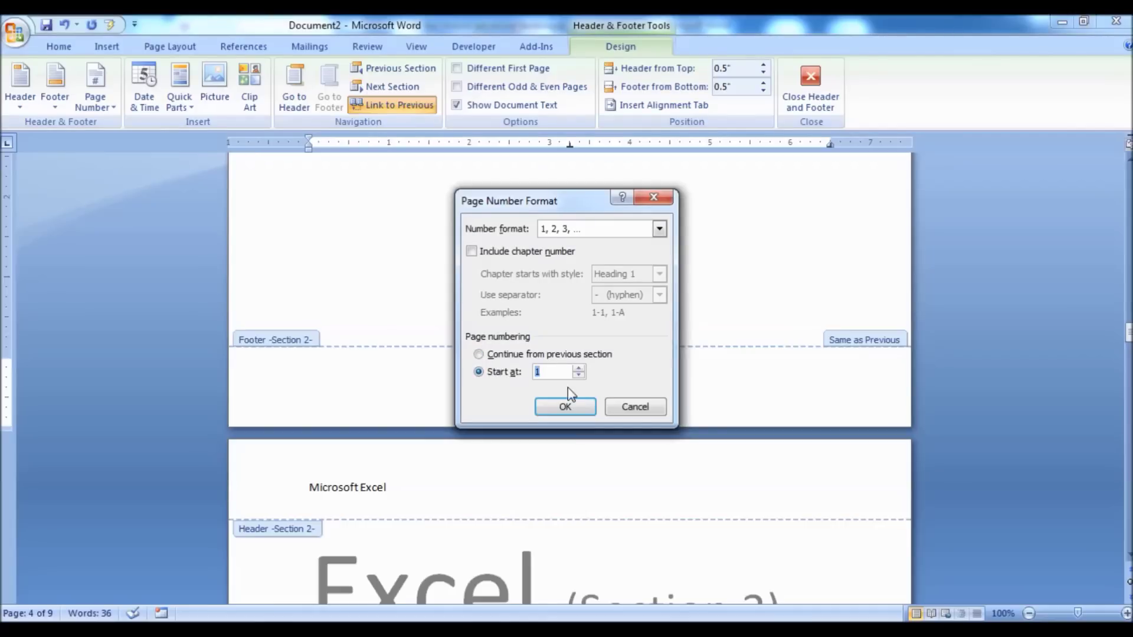
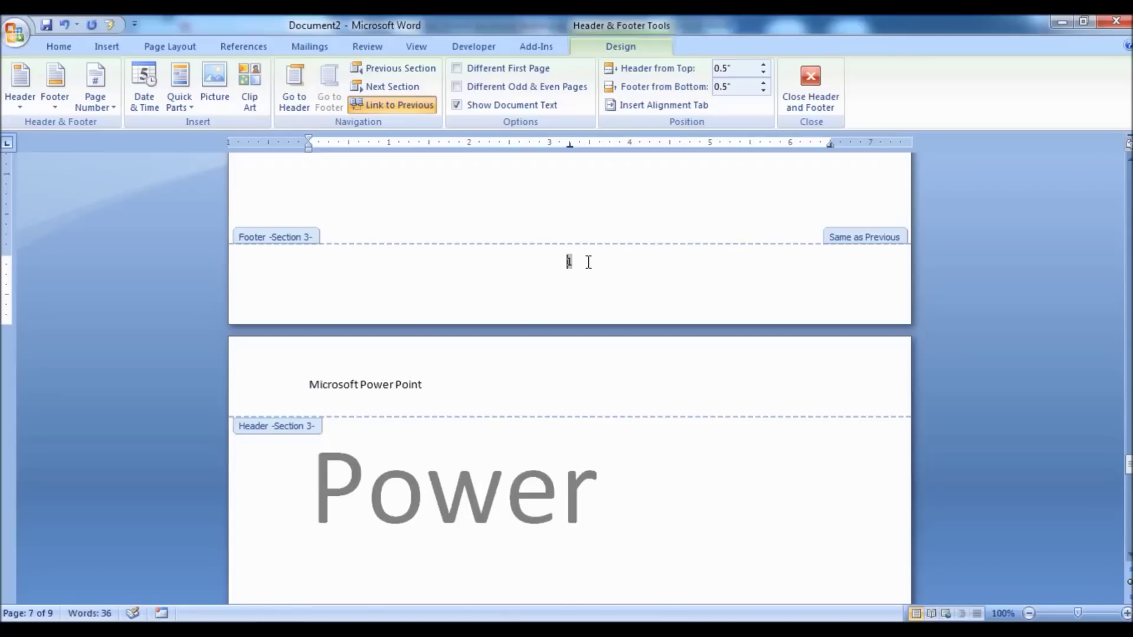
Step: Undo the last change made in the Power Point section's footer and review the page numbers back through the Excel section
{"action": "key", "text": "ctrl+z"}
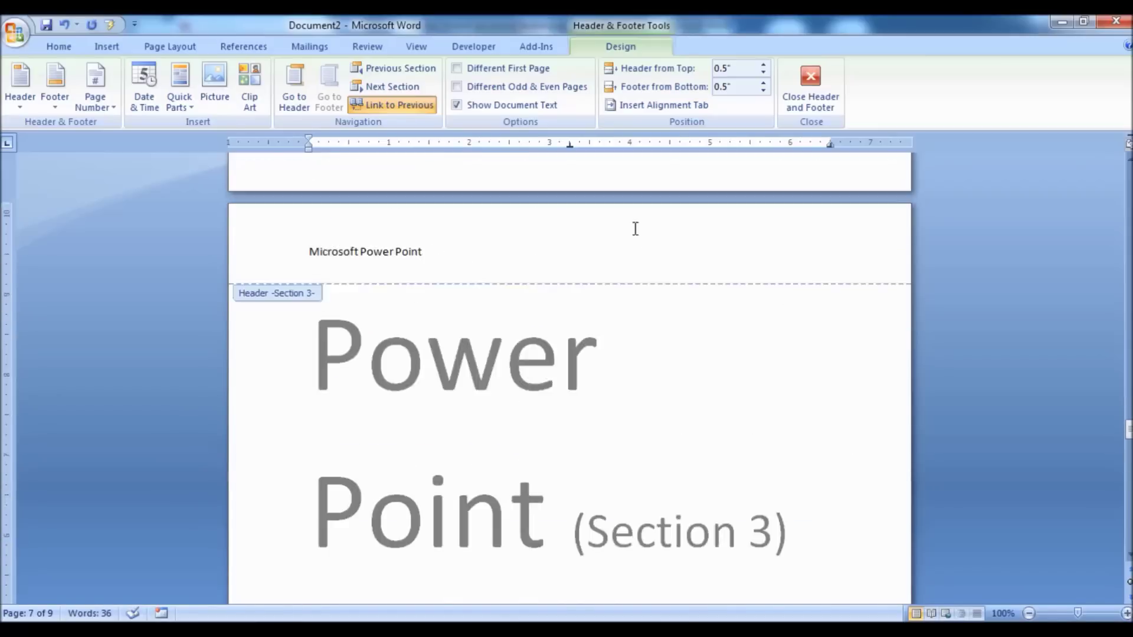
{"action": "scroll", "coordinate": [601, 259], "scroll_direction": "up", "scroll_amount": 20}
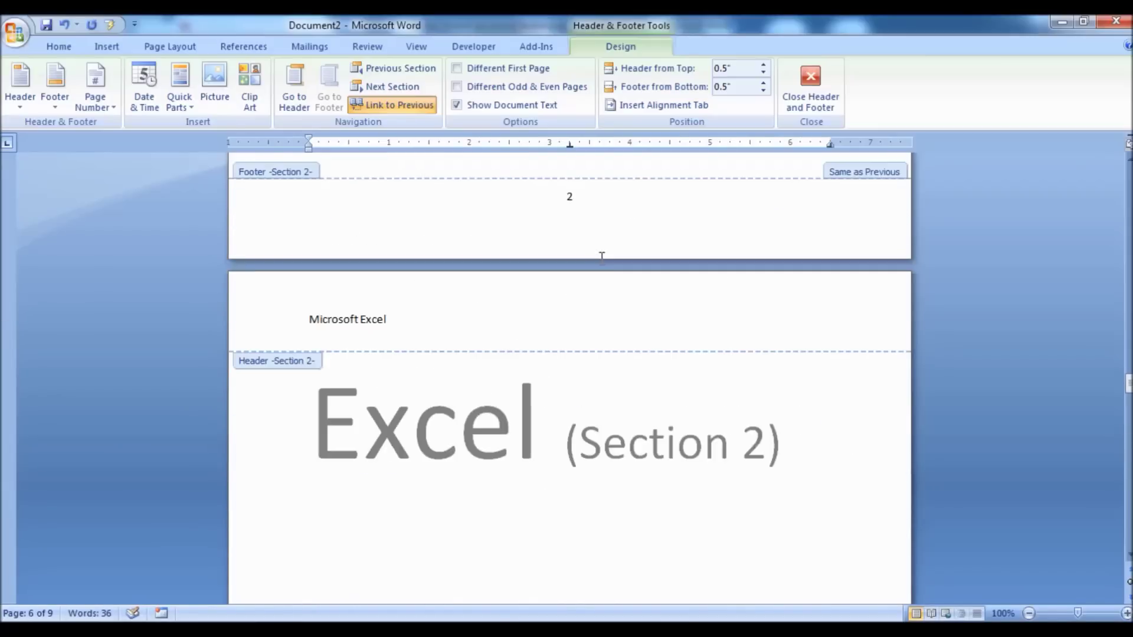
{"action": "scroll", "coordinate": [593, 267], "scroll_direction": "up", "scroll_amount": 18}
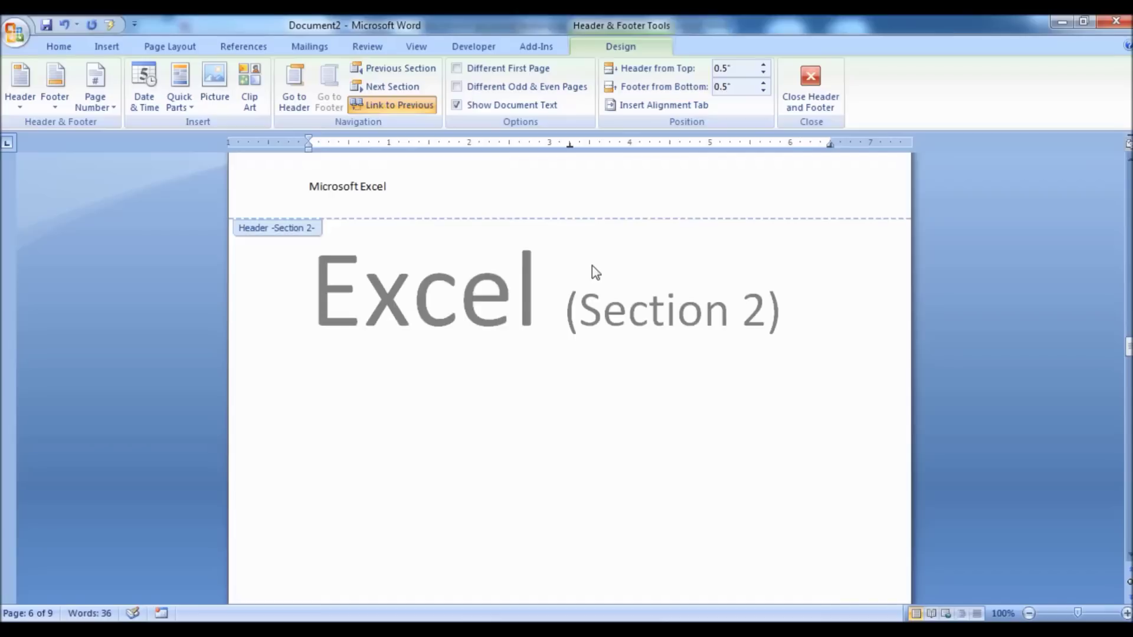
Step: Review the page numbers and header on the Word section's pages, back to the first page of Section 1
{"action": "scroll", "coordinate": [591, 263], "scroll_direction": "up", "scroll_amount": 15}
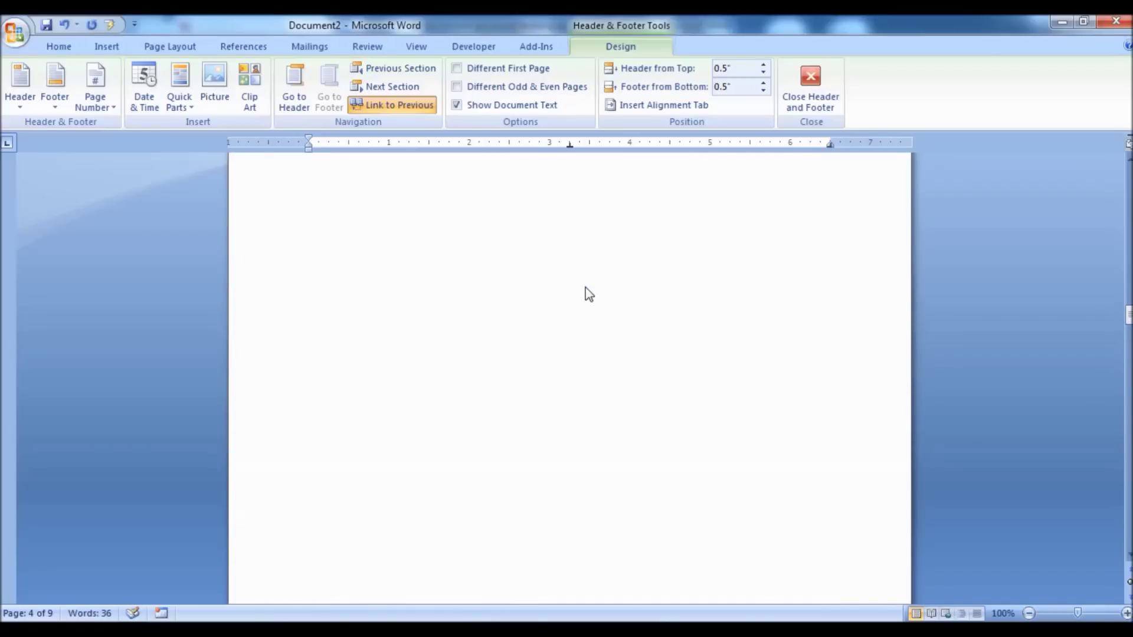
{"action": "scroll", "coordinate": [586, 288], "scroll_direction": "up", "scroll_amount": 18}
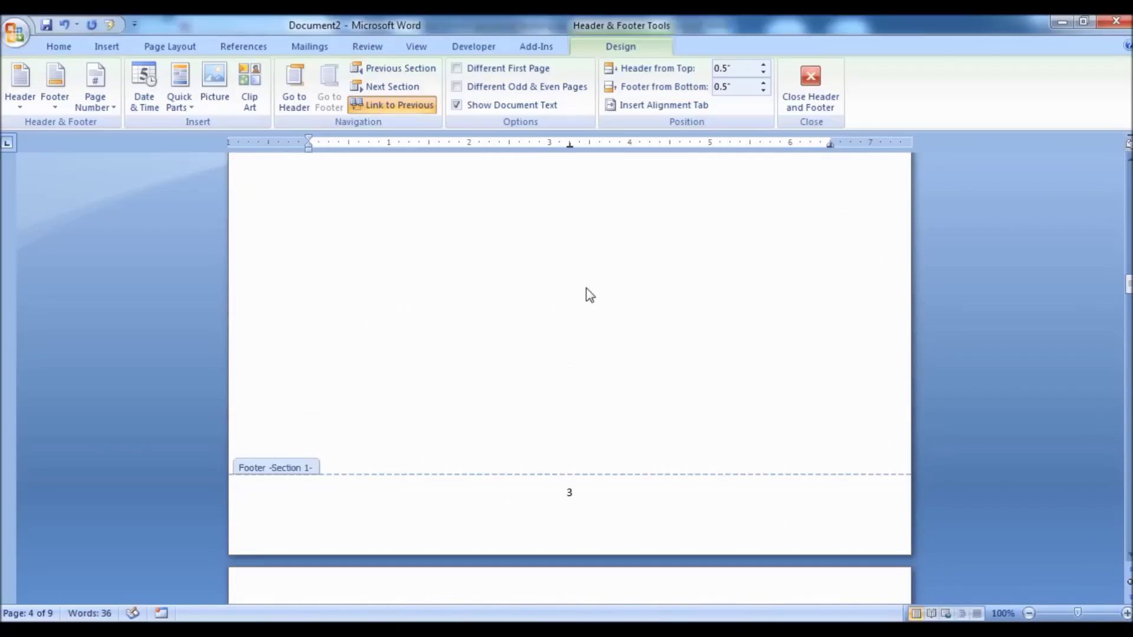
{"action": "scroll", "coordinate": [586, 288], "scroll_direction": "up", "scroll_amount": 9}
{"action": "scroll", "coordinate": [590, 293], "scroll_direction": "down", "scroll_amount": 11}
{"action": "scroll", "coordinate": [591, 294], "scroll_direction": "up", "scroll_amount": 18}
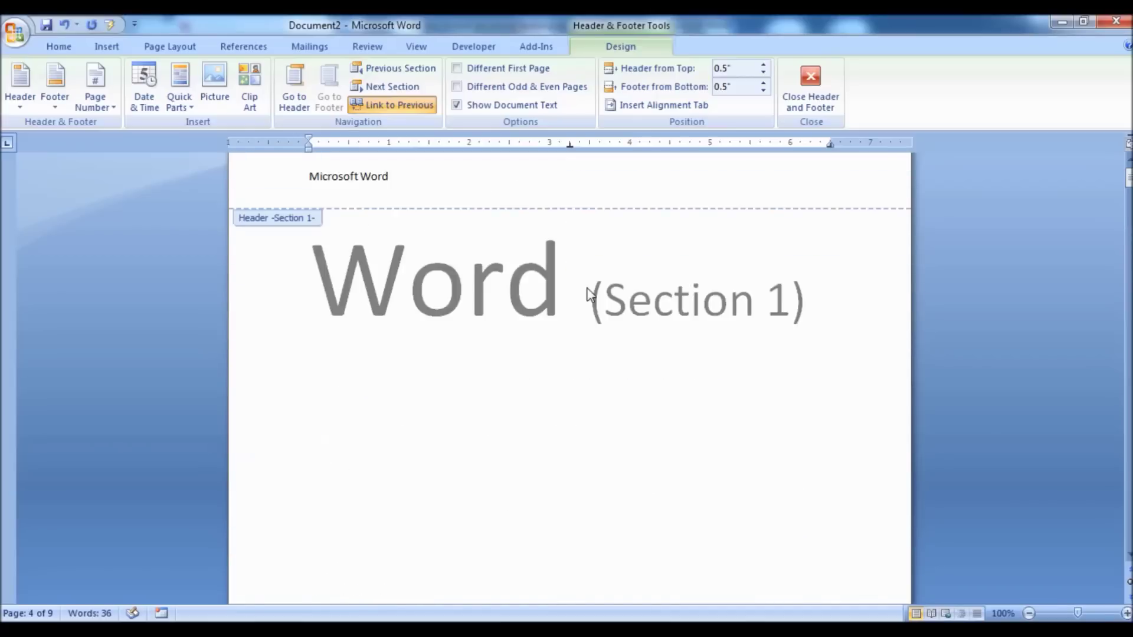
{"action": "scroll", "coordinate": [591, 293], "scroll_direction": "down", "scroll_amount": 15}
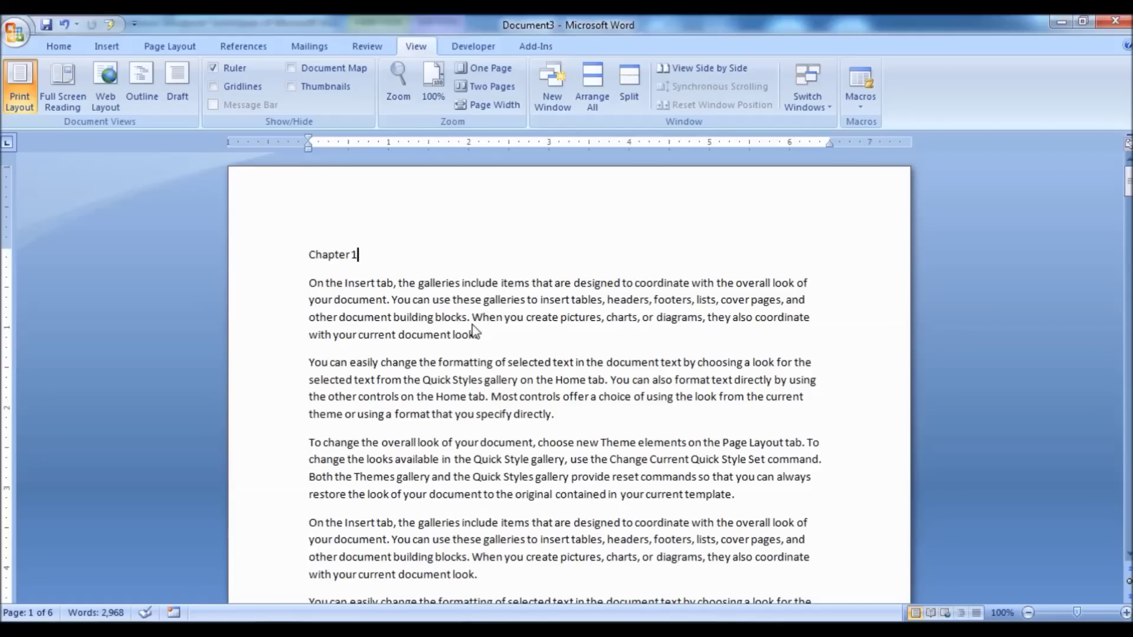
Step: Apply the Heading 1 style to the "Chapter 1" line at the start of Document3
{"action": "scroll", "coordinate": [473, 324], "scroll_direction": "down", "scroll_amount": 5}
{"action": "scroll", "coordinate": [473, 324], "scroll_direction": "up", "scroll_amount": 4}
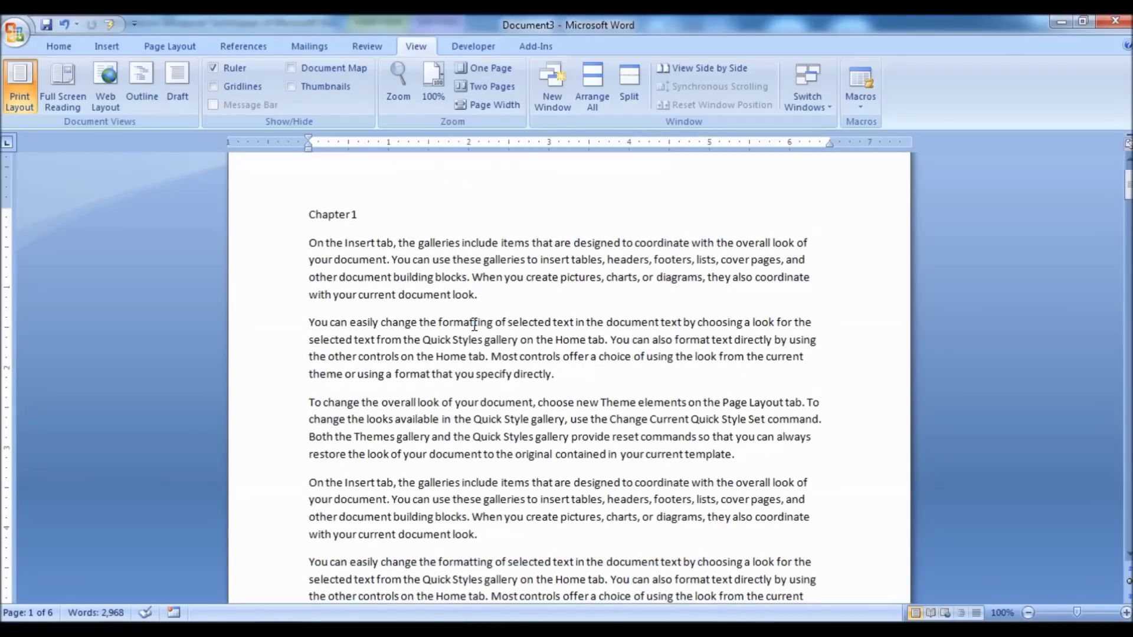
{"action": "triple_click", "coordinate": [380, 255]}
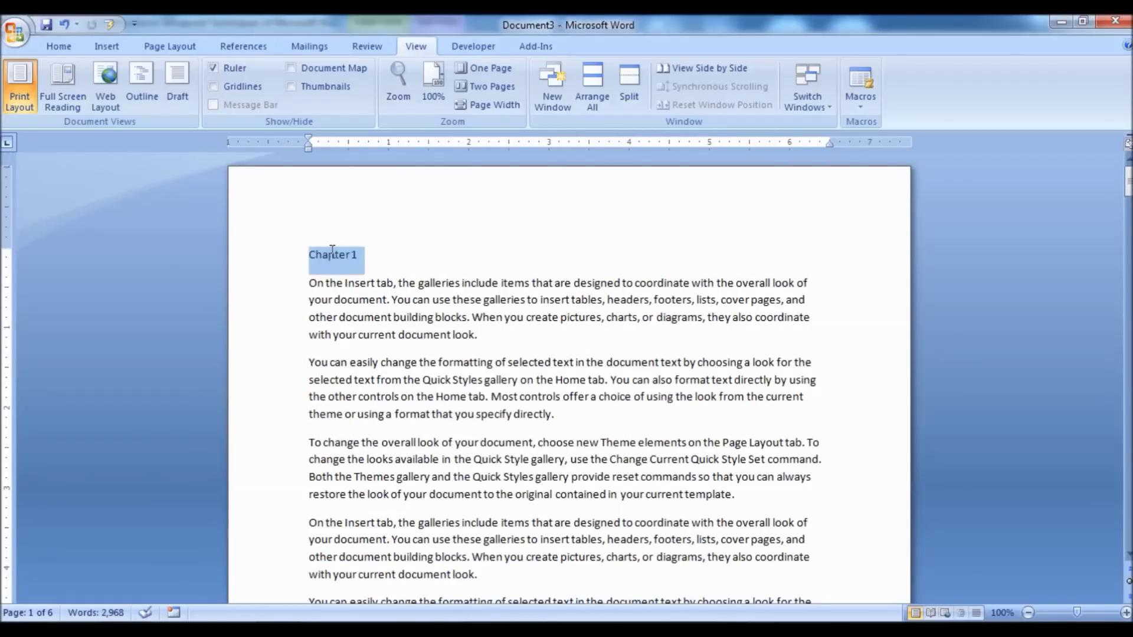
{"action": "left_click", "coordinate": [59, 45]}
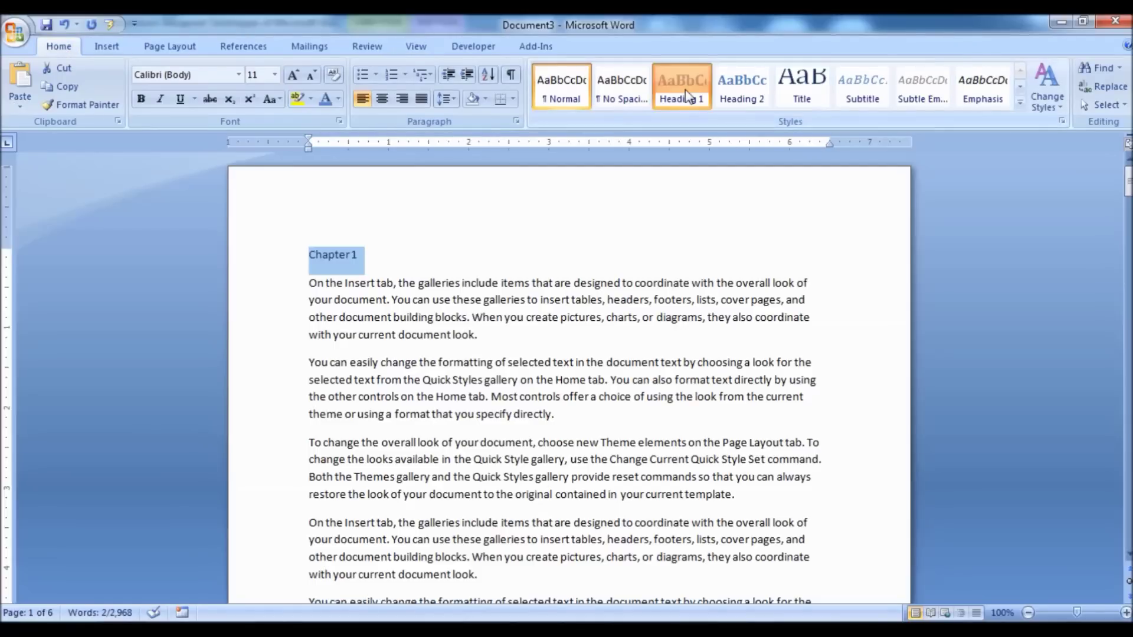
{"action": "left_click", "coordinate": [702, 101]}
{"action": "left_click", "coordinate": [514, 319]}
Step: Apply the Heading 1 style to the "Chapter 2" line
{"action": "scroll", "coordinate": [514, 318], "scroll_direction": "down", "scroll_amount": 15}
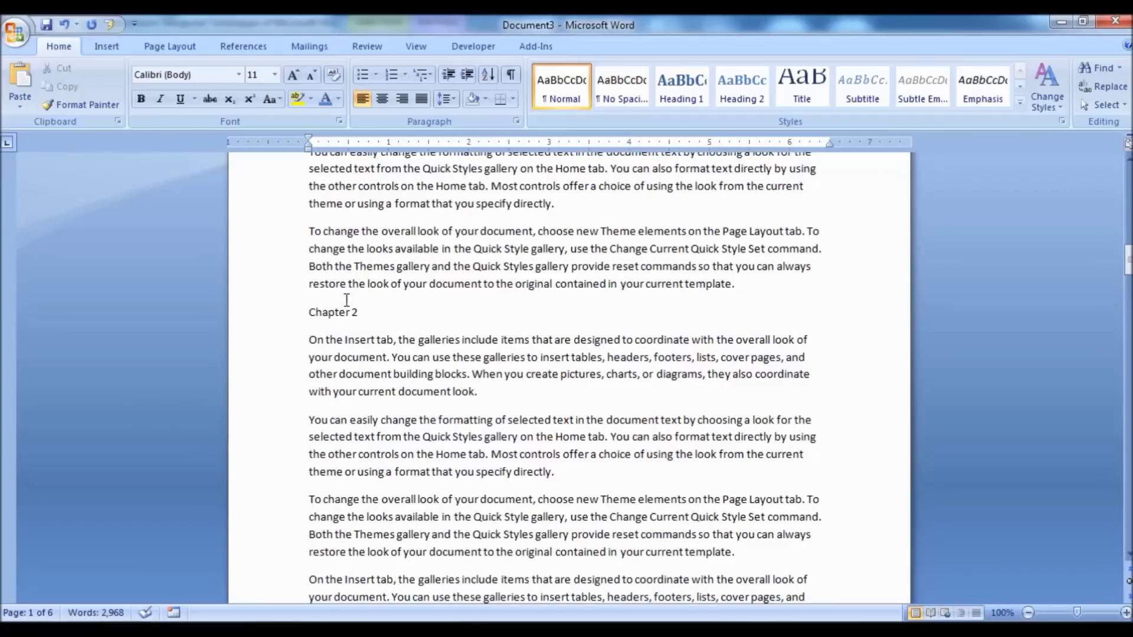
{"action": "left_click", "coordinate": [299, 312]}
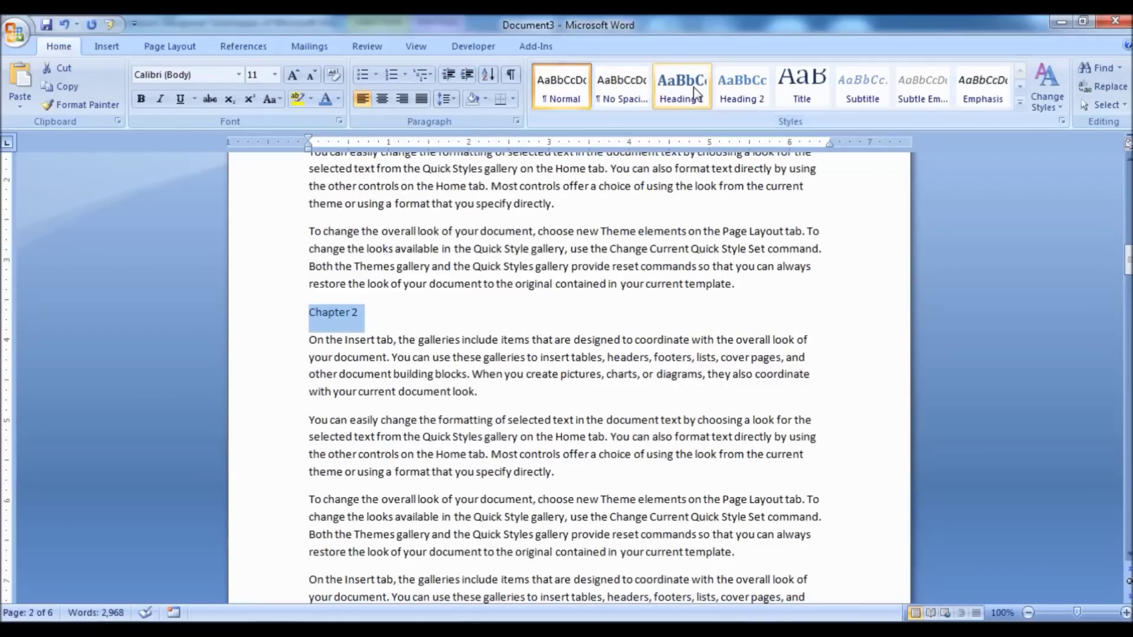
{"action": "left_click", "coordinate": [680, 87]}
{"action": "left_click", "coordinate": [643, 383]}
Step: Find the "Chapter 3" line further down the document and format it as Heading 1
{"action": "scroll", "coordinate": [640, 393], "scroll_direction": "down", "scroll_amount": 8}
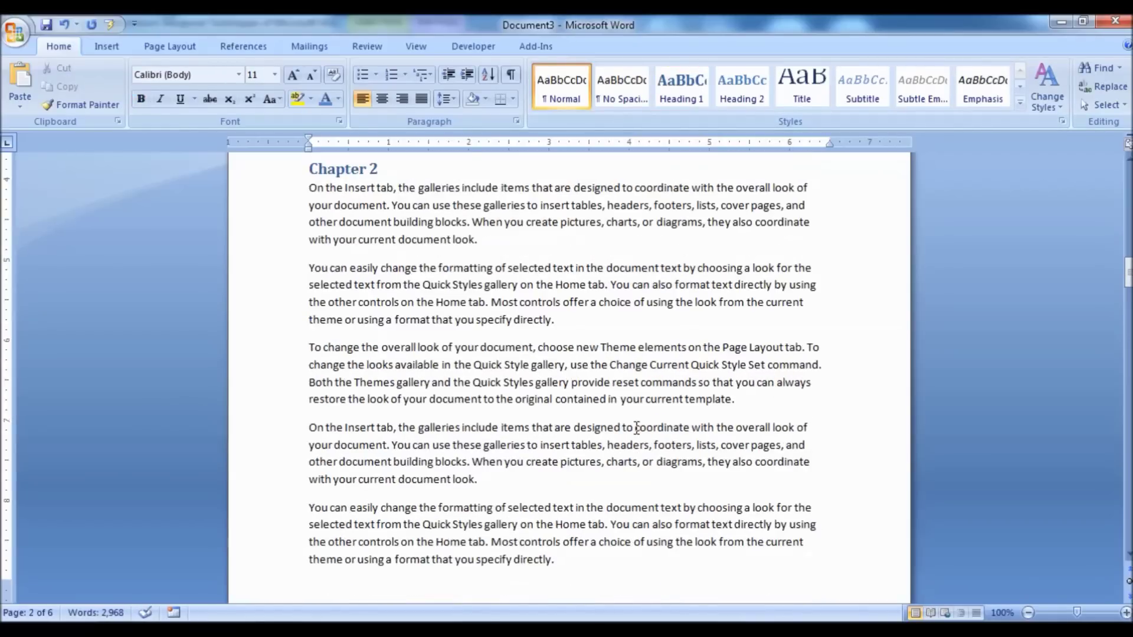
{"action": "scroll", "coordinate": [632, 423], "scroll_direction": "down", "scroll_amount": 20}
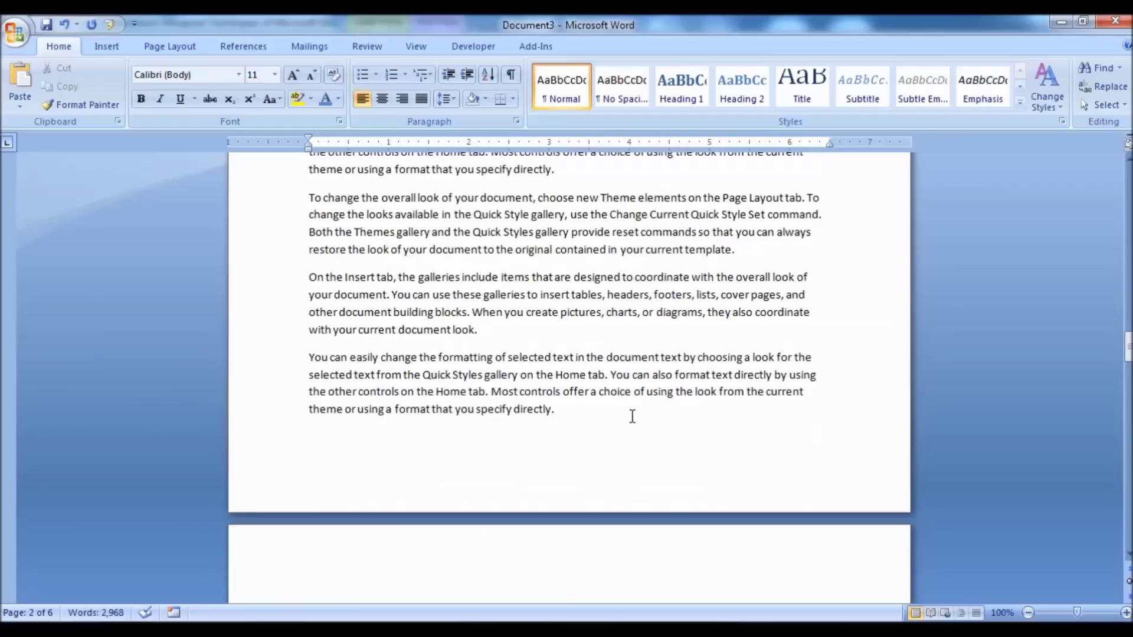
{"action": "scroll", "coordinate": [632, 415], "scroll_direction": "down", "scroll_amount": 5}
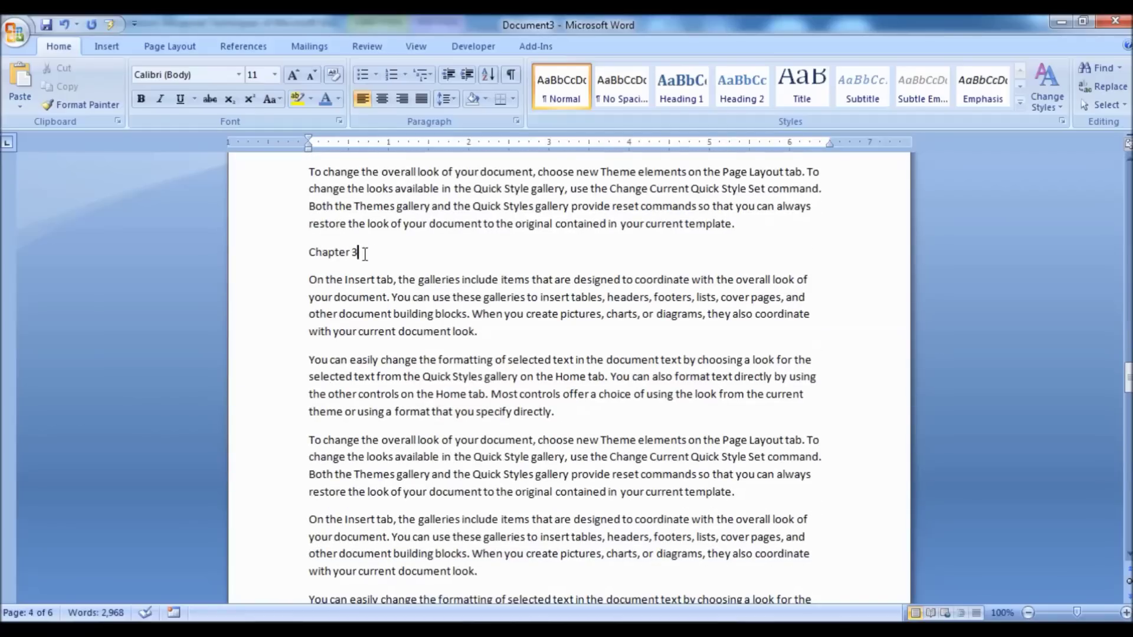
{"action": "left_click_drag", "start_coordinate": [365, 254], "coordinate": [302, 253]}
{"action": "left_click", "coordinate": [681, 89]}
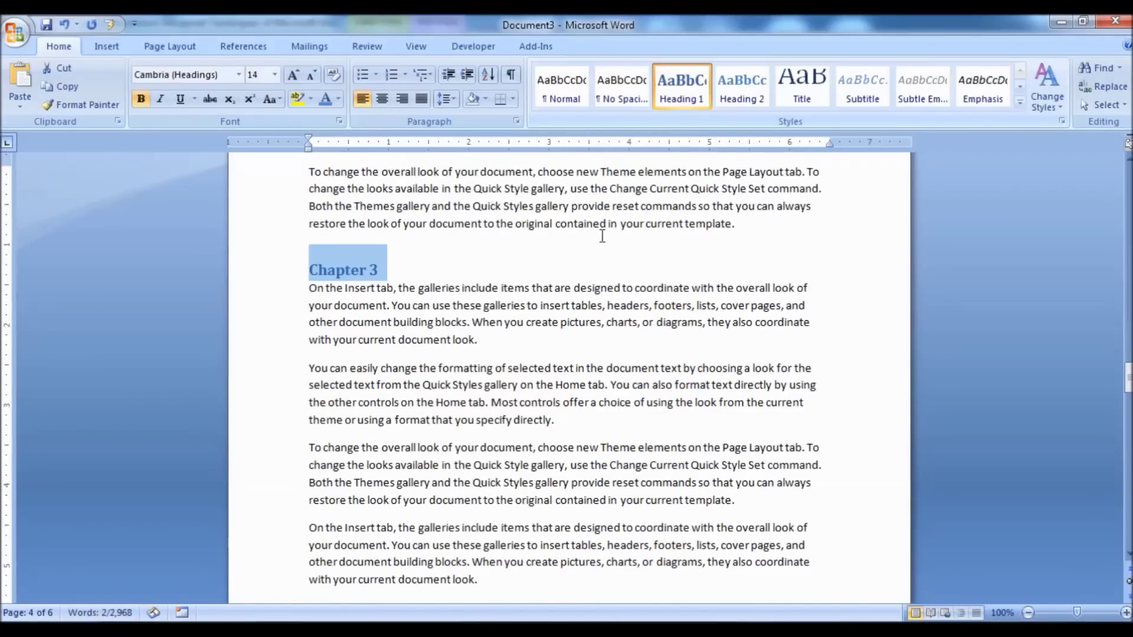
{"action": "left_click", "coordinate": [513, 346]}
Step: Format the "Chapter 4" line as Heading 1 and check the remaining text to the document's end
{"action": "scroll", "coordinate": [514, 347], "scroll_direction": "down", "scroll_amount": 11}
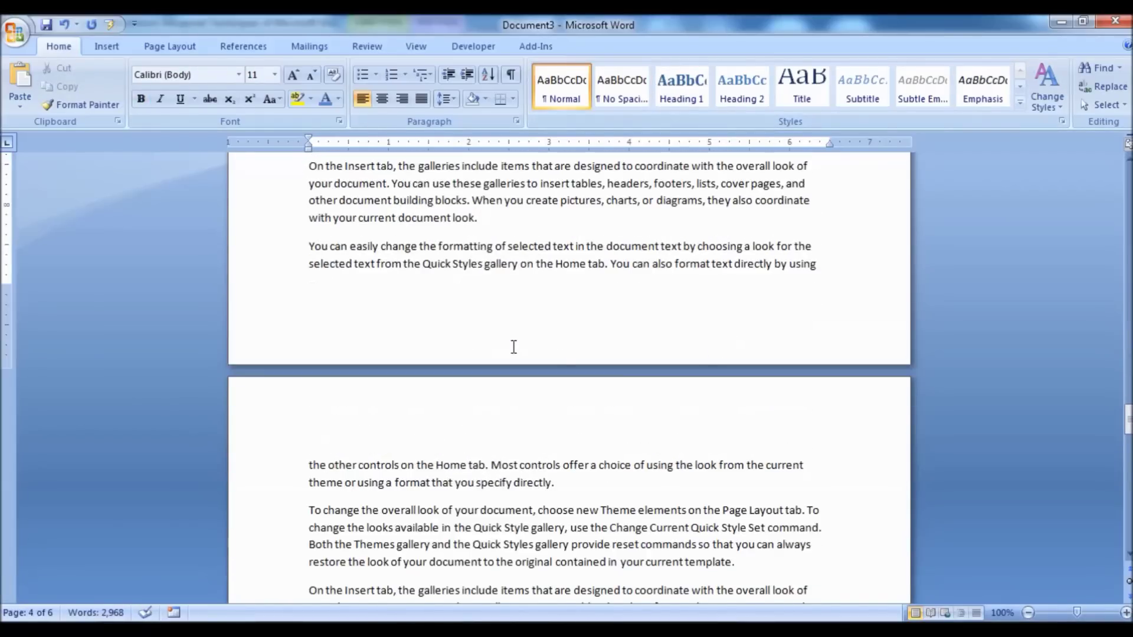
{"action": "scroll", "coordinate": [514, 347], "scroll_direction": "down", "scroll_amount": 5}
{"action": "triple_click", "coordinate": [327, 385]}
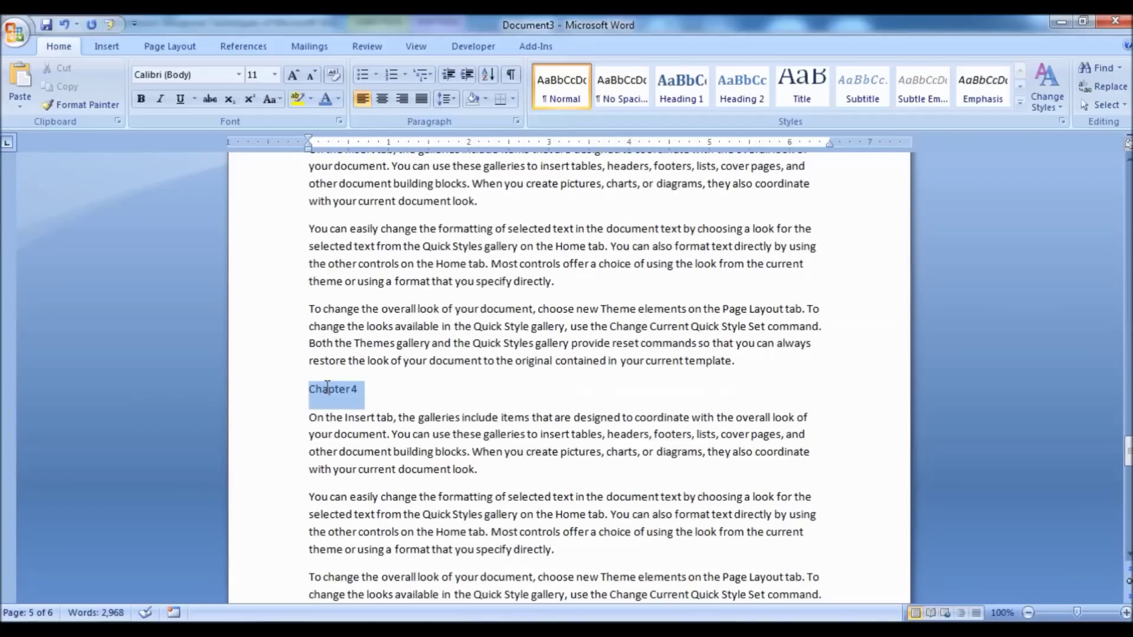
{"action": "left_click", "coordinate": [681, 85]}
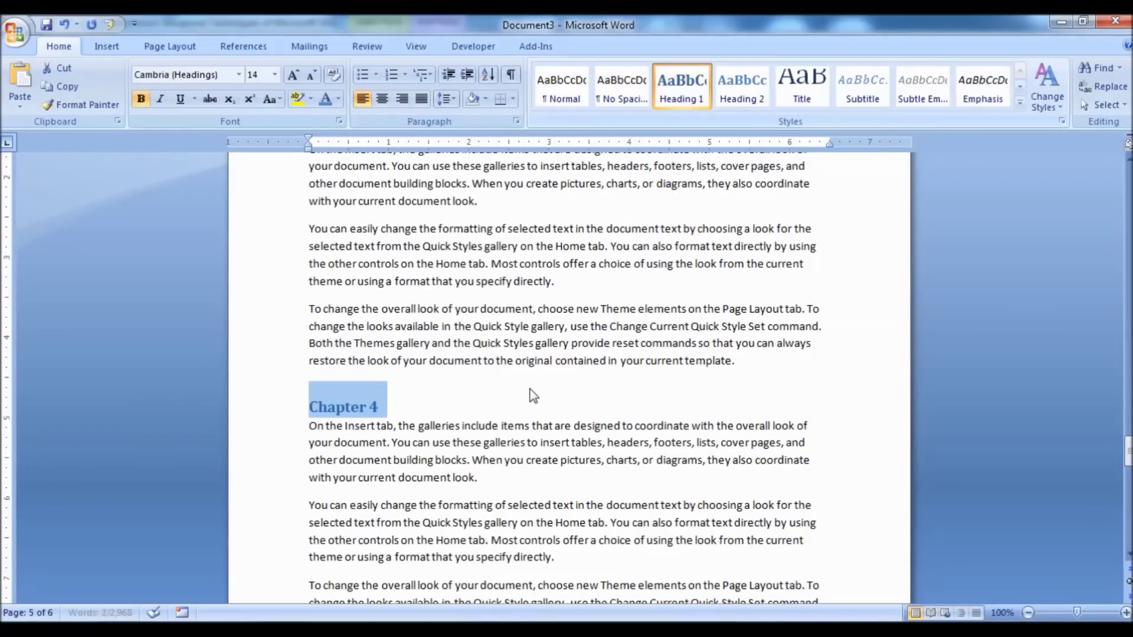
{"action": "left_click", "coordinate": [371, 406]}
{"action": "scroll", "coordinate": [536, 440], "scroll_direction": "down", "scroll_amount": 10}
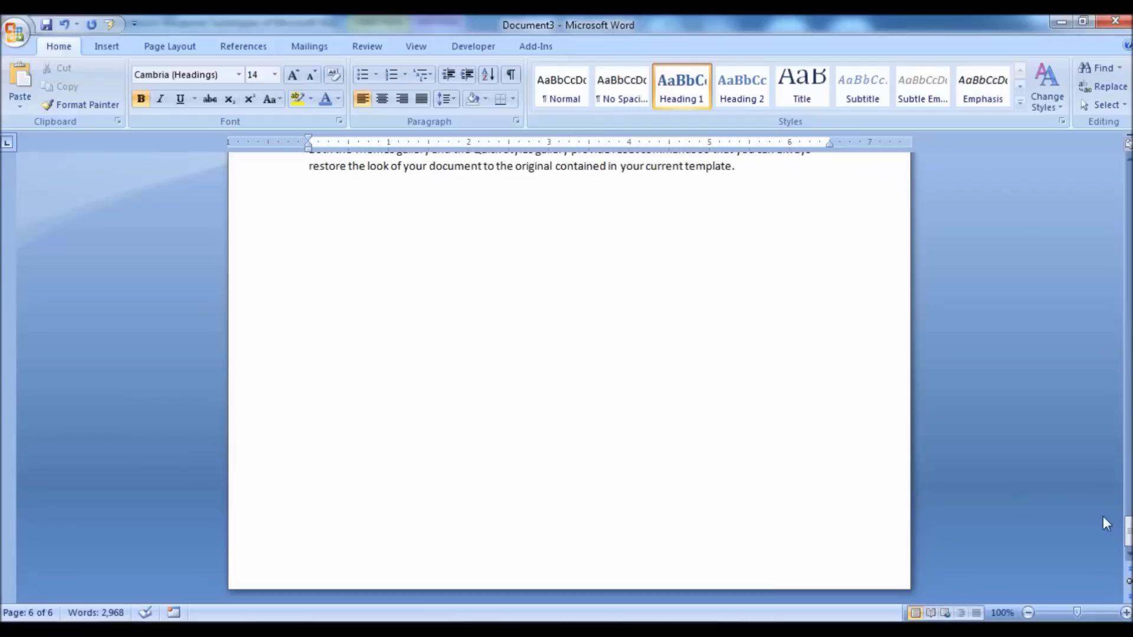
Step: Show the Document Map and use its entries to jump between the four chapter headings, ending at Chapter 1
{"action": "left_click_drag", "start_coordinate": [1128, 531], "coordinate": [1128, 180]}
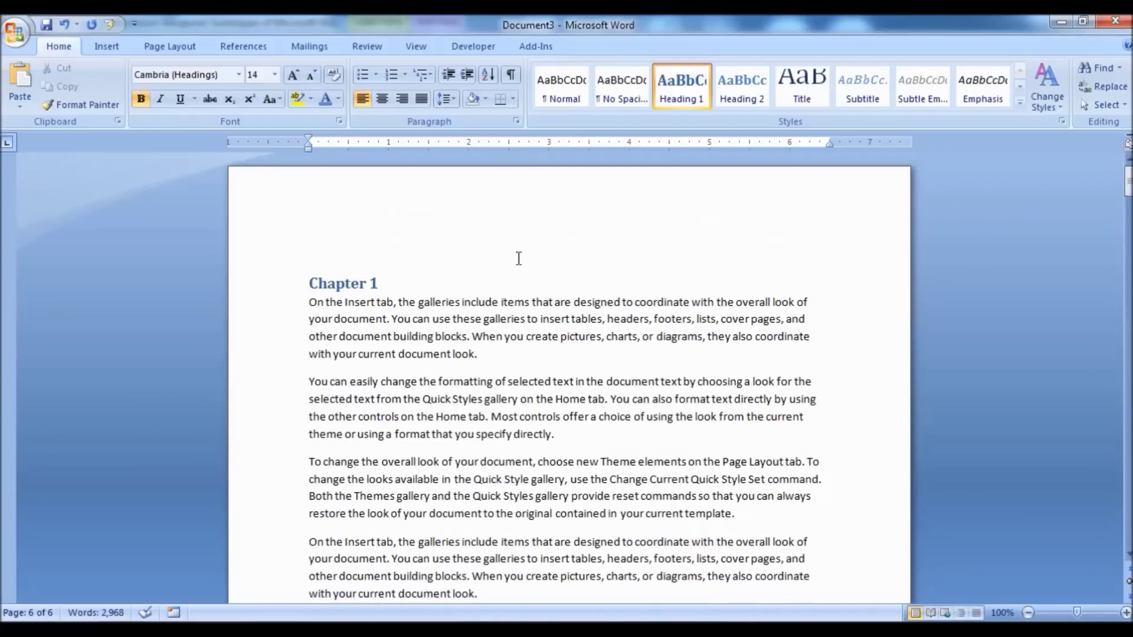
{"action": "left_click", "coordinate": [413, 47]}
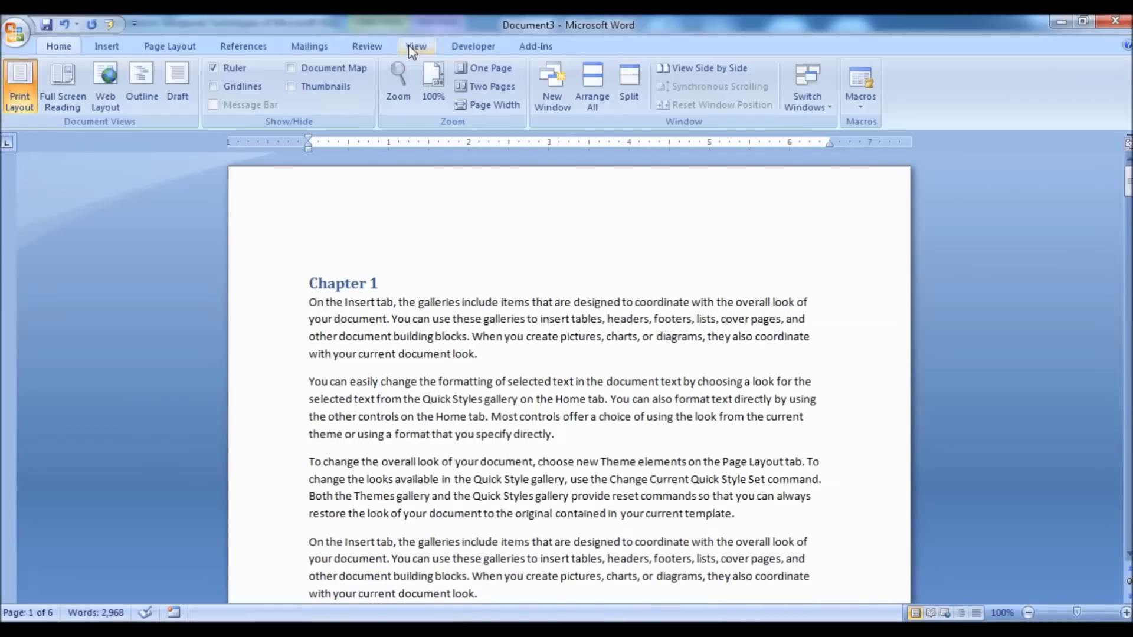
{"action": "left_click", "coordinate": [328, 67]}
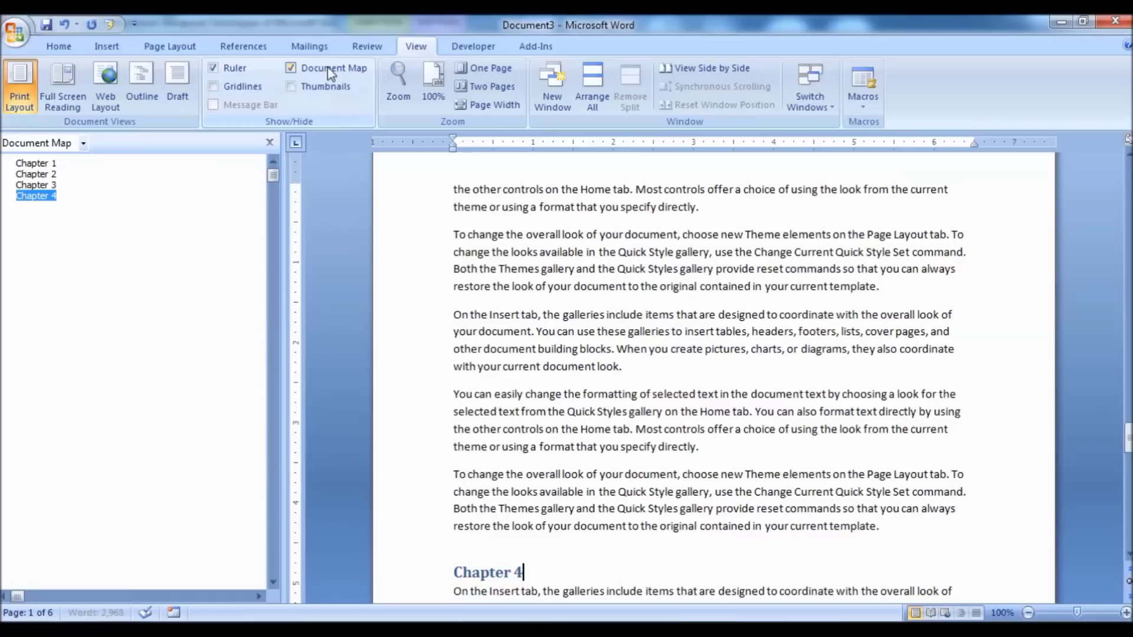
{"action": "left_click", "coordinate": [51, 163]}
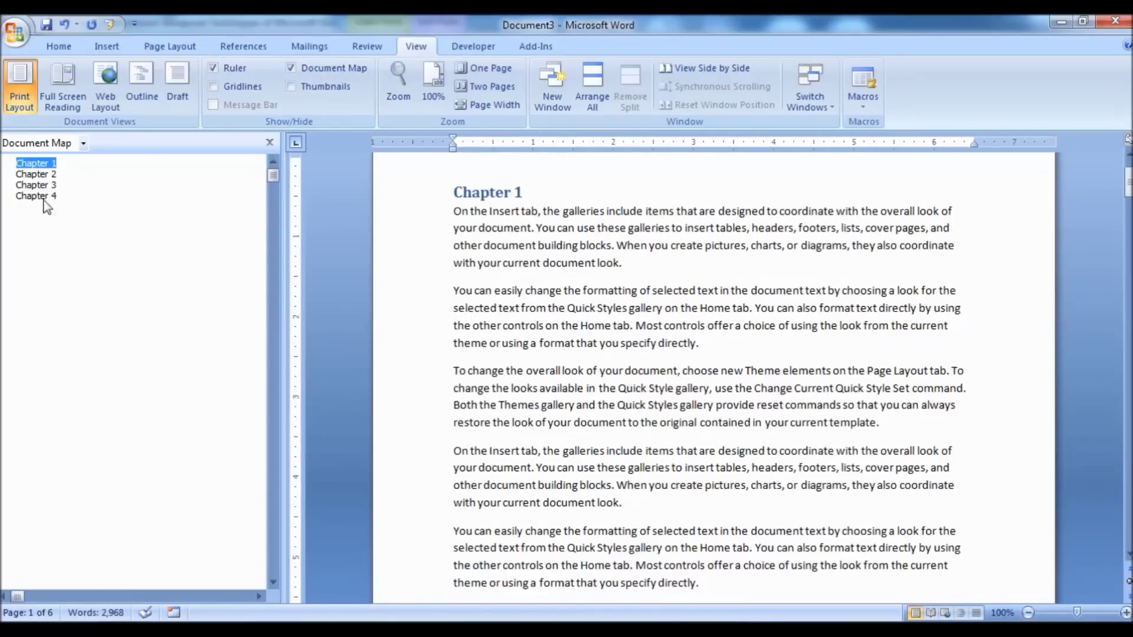
{"action": "left_click", "coordinate": [50, 175]}
{"action": "left_click", "coordinate": [50, 195]}
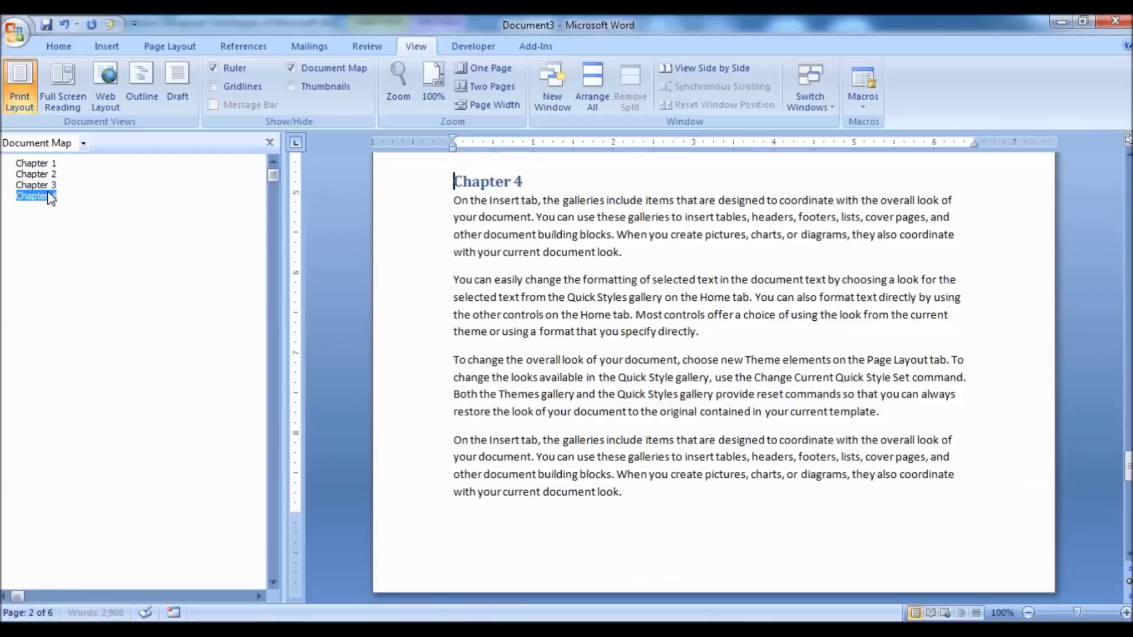
{"action": "left_click", "coordinate": [53, 186]}
{"action": "left_click", "coordinate": [52, 175]}
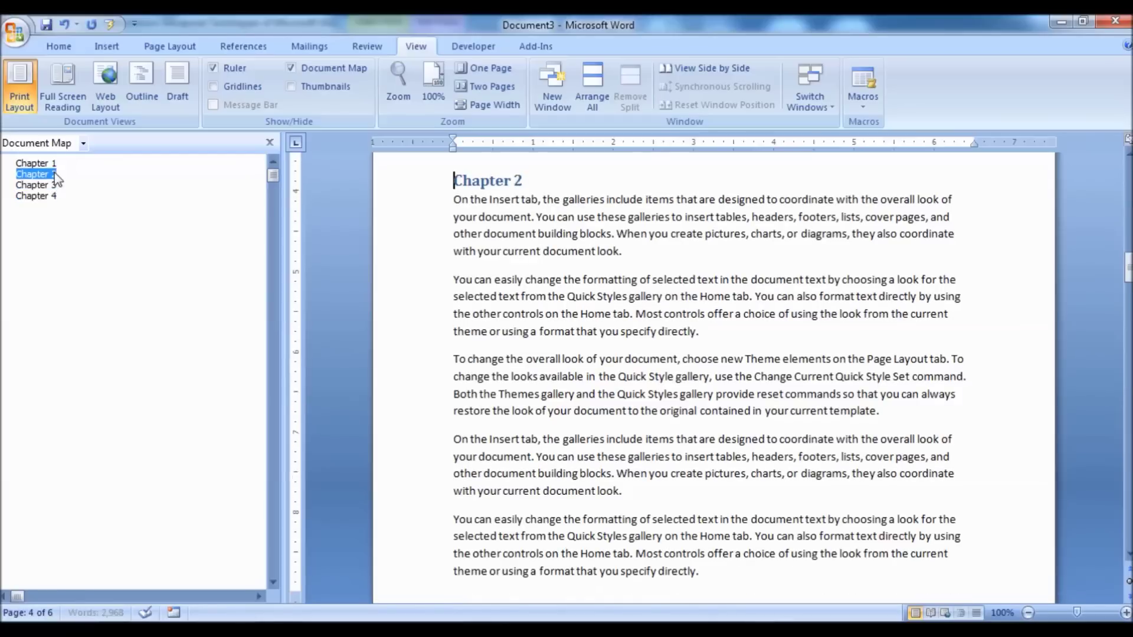
{"action": "left_click", "coordinate": [52, 164]}
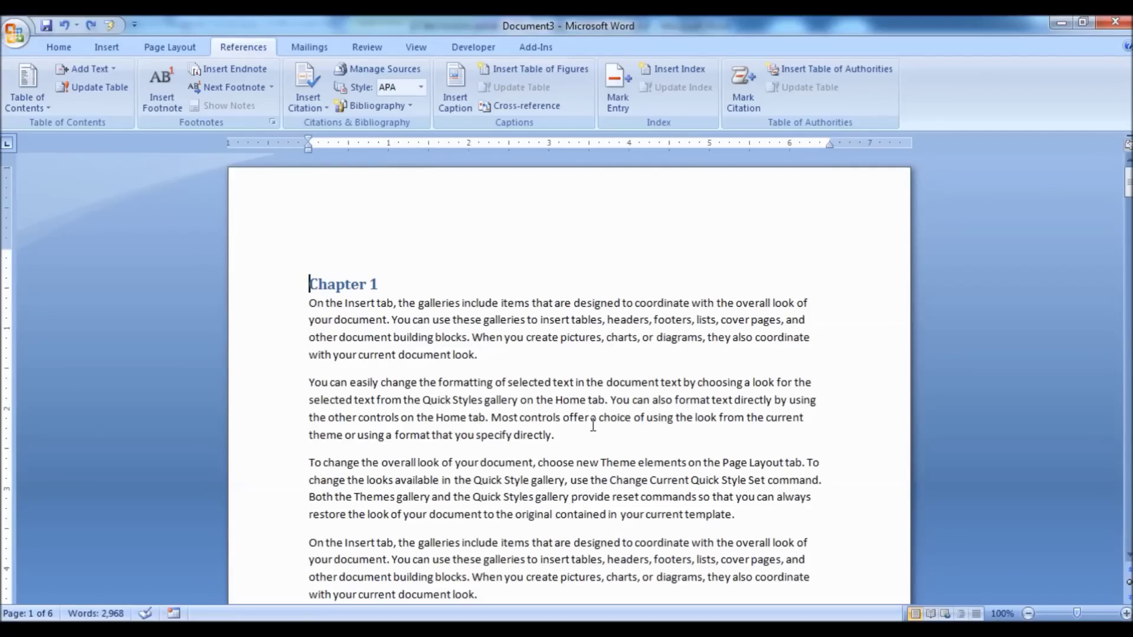
Step: Add an empty paragraph above the Chapter 1 heading and set it to the Normal style
{"action": "key", "text": "ctrl+Home"}
{"action": "key", "text": "Return"}
{"action": "key", "text": "Up"}
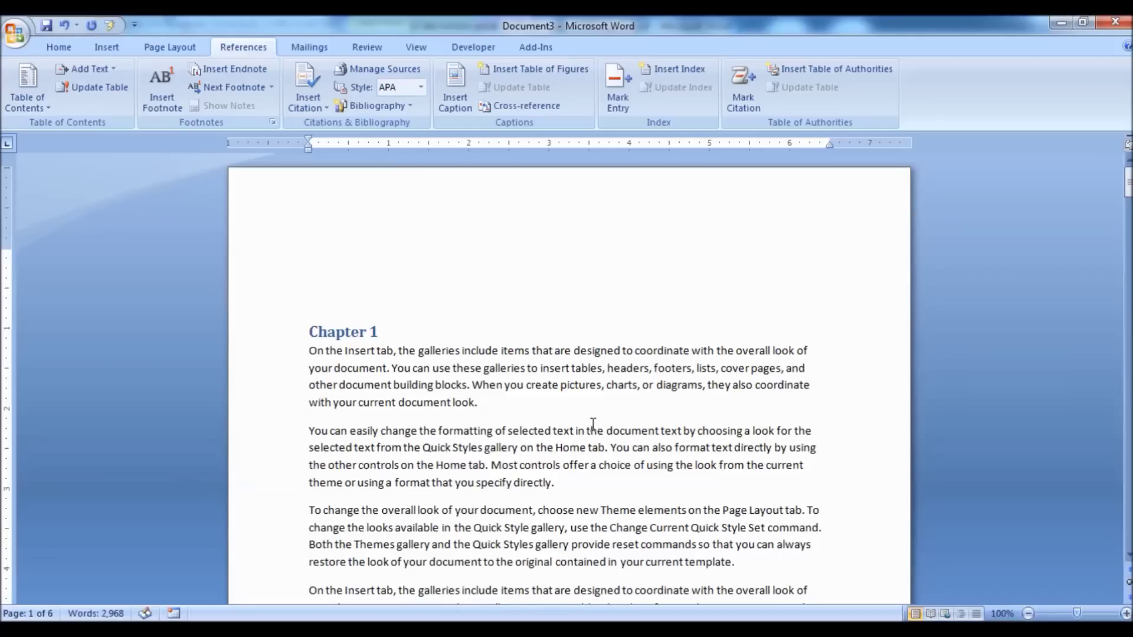
{"action": "left_click", "coordinate": [59, 46]}
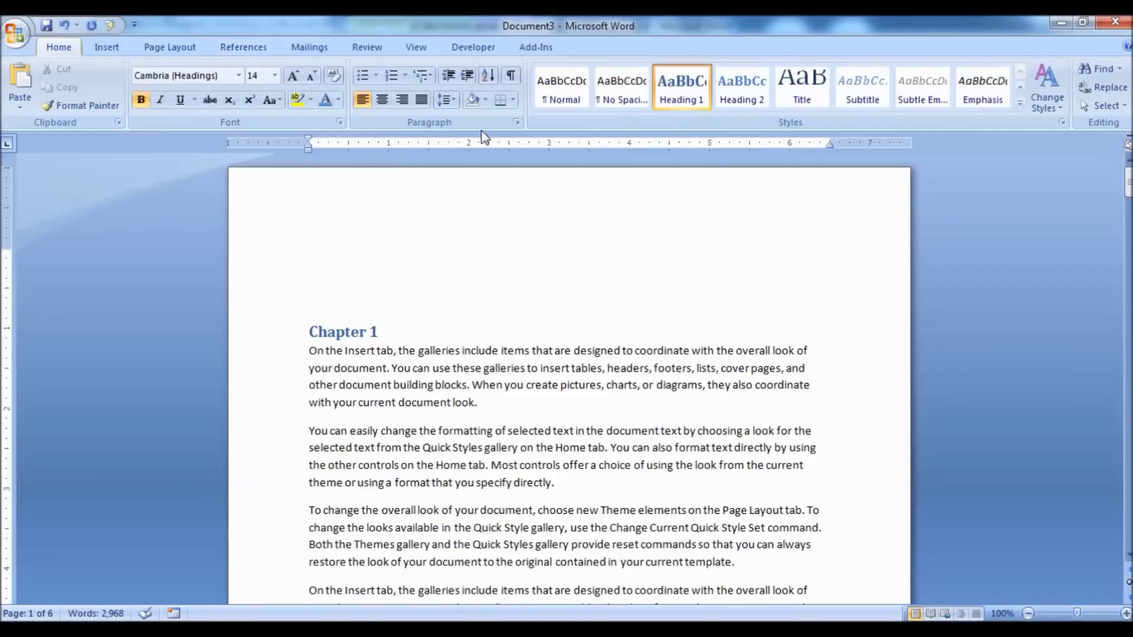
{"action": "left_click", "coordinate": [555, 96]}
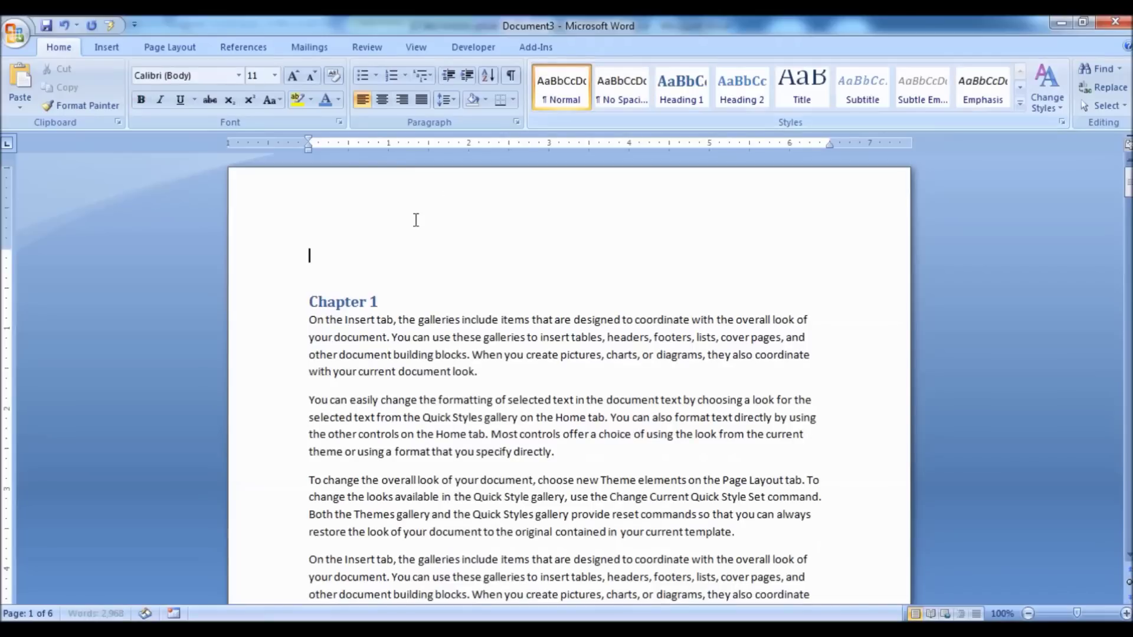
Step: Insert an automatic table of contents titled "Contents" in the empty paragraph above Chapter 1
{"action": "left_click", "coordinate": [254, 47]}
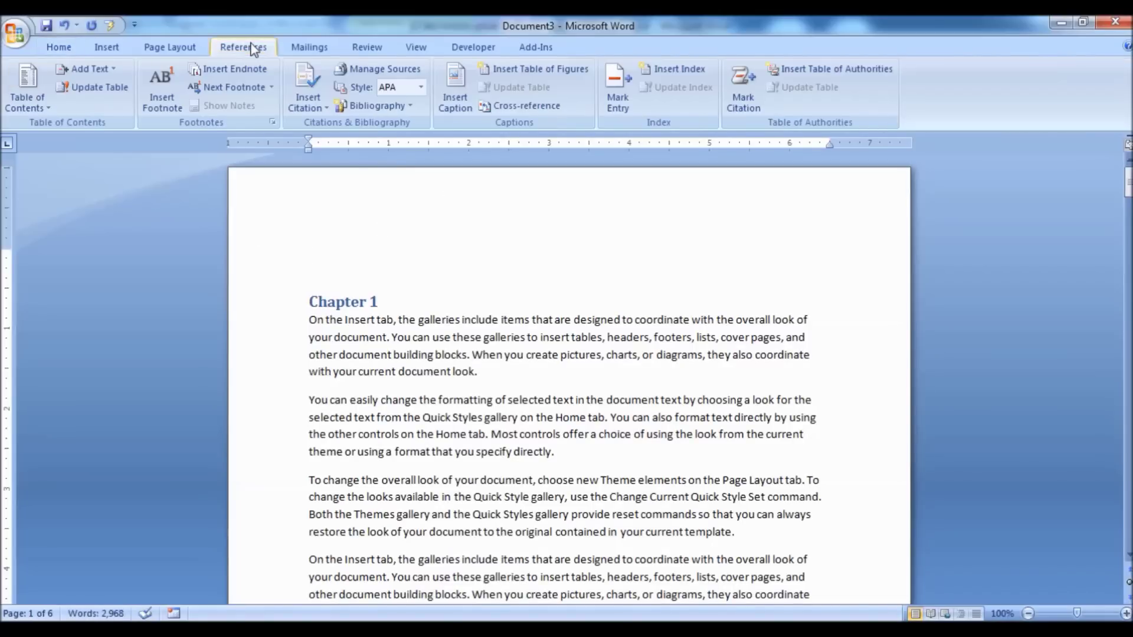
{"action": "left_click", "coordinate": [45, 111]}
{"action": "left_click", "coordinate": [51, 217]}
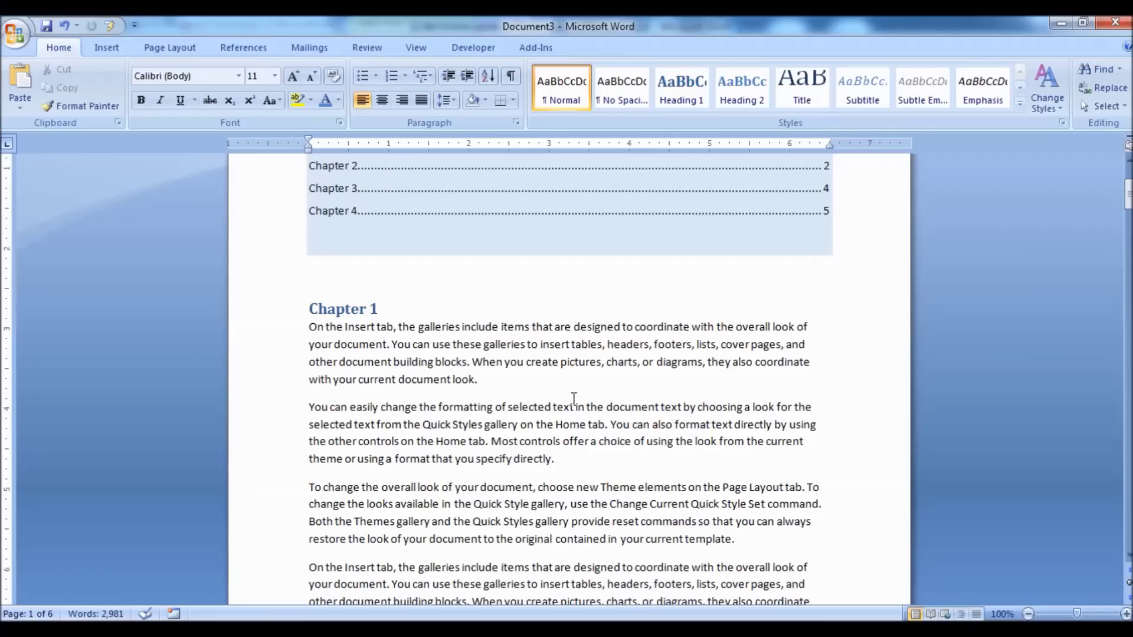
Step: Mark all occurrences of the word "galleries" as index entries, using the current page option
{"action": "scroll", "coordinate": [595, 407], "scroll_direction": "up", "scroll_amount": 1}
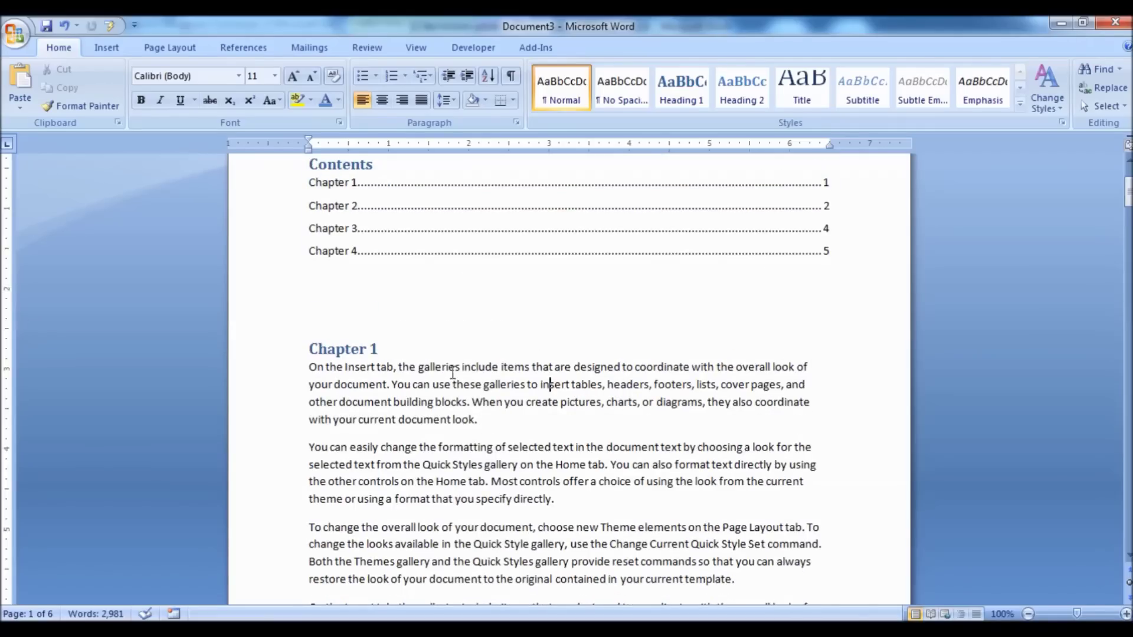
{"action": "left_click_drag", "start_coordinate": [461, 367], "coordinate": [429, 368]}
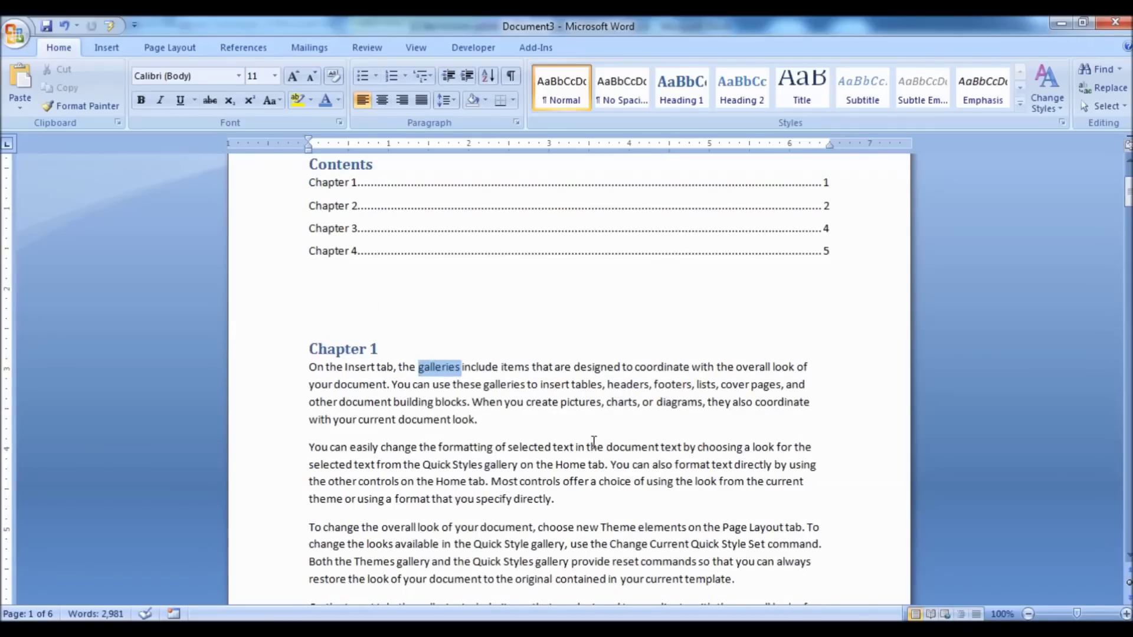
{"action": "left_click", "coordinate": [263, 50]}
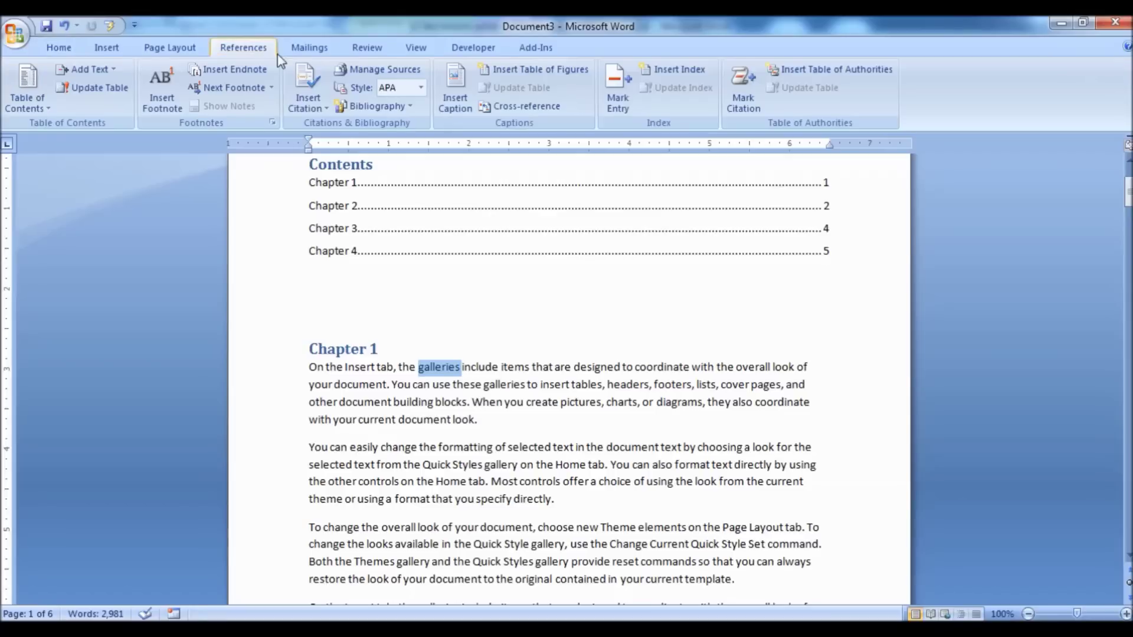
{"action": "left_click", "coordinate": [617, 94]}
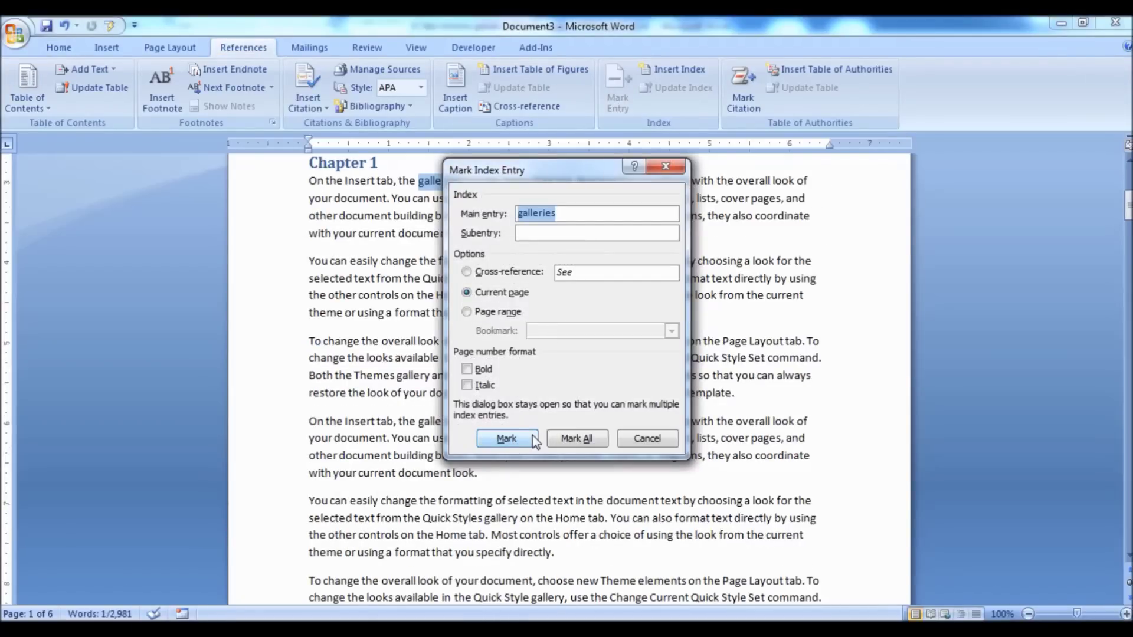
{"action": "left_click", "coordinate": [563, 440]}
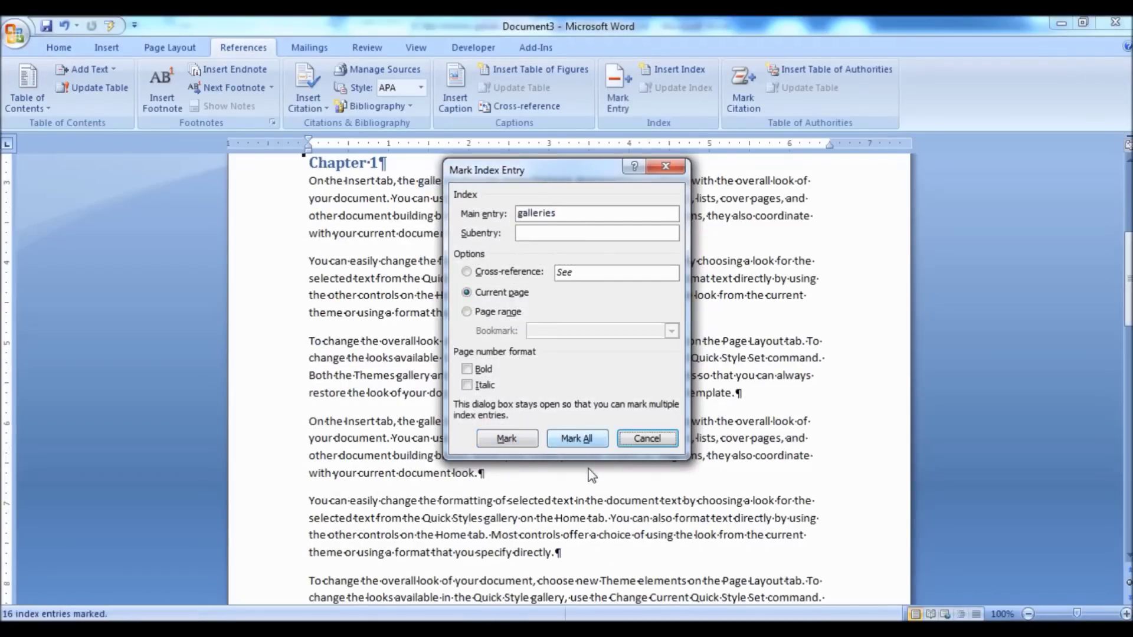
{"action": "left_click", "coordinate": [647, 440]}
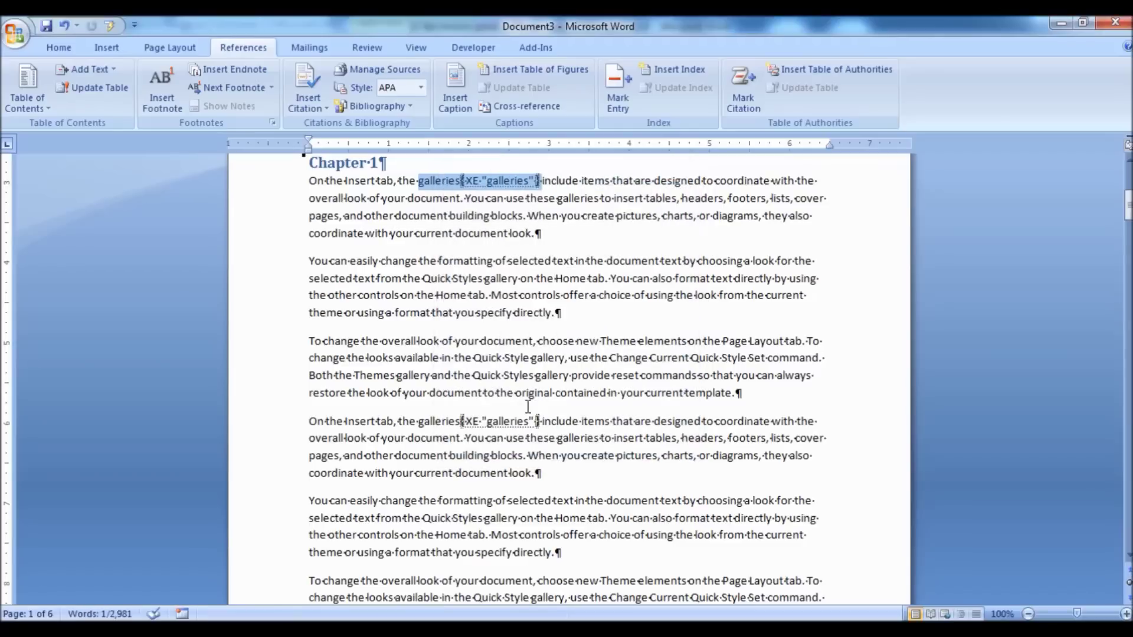
Step: Mark one occurrence of "Home tab" on page 2 as an index entry, using the current page option
{"action": "scroll", "coordinate": [549, 369], "scroll_direction": "down", "scroll_amount": 10}
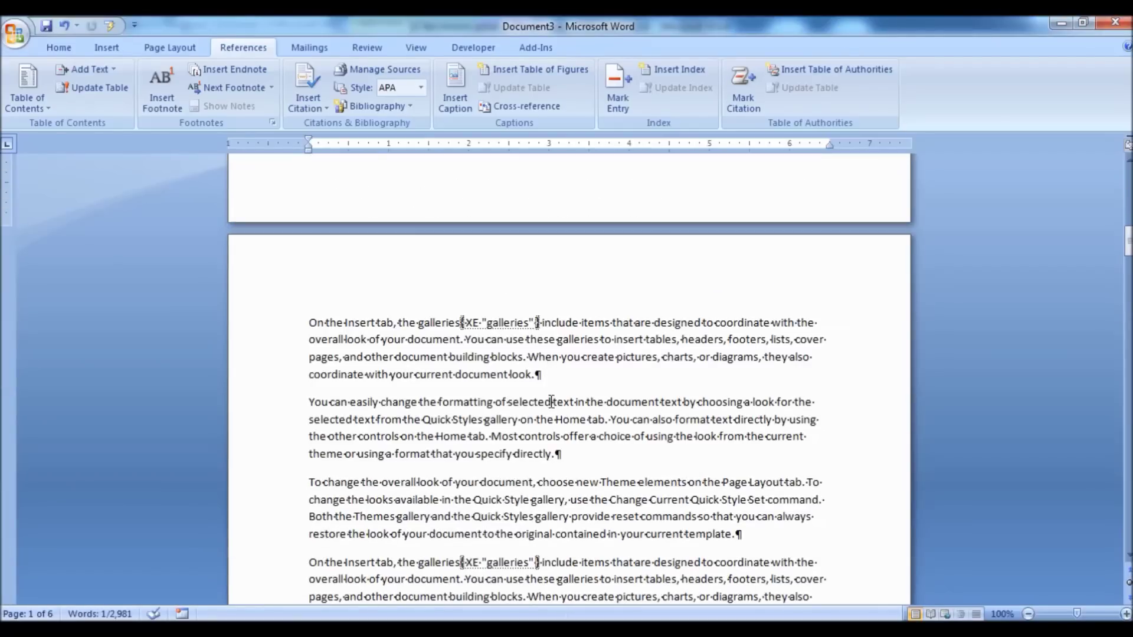
{"action": "left_click", "coordinate": [560, 437]}
{"action": "left_click_drag", "start_coordinate": [487, 437], "coordinate": [437, 437]}
{"action": "left_click", "coordinate": [618, 89]}
{"action": "left_click", "coordinate": [507, 439]}
{"action": "left_click", "coordinate": [647, 439]}
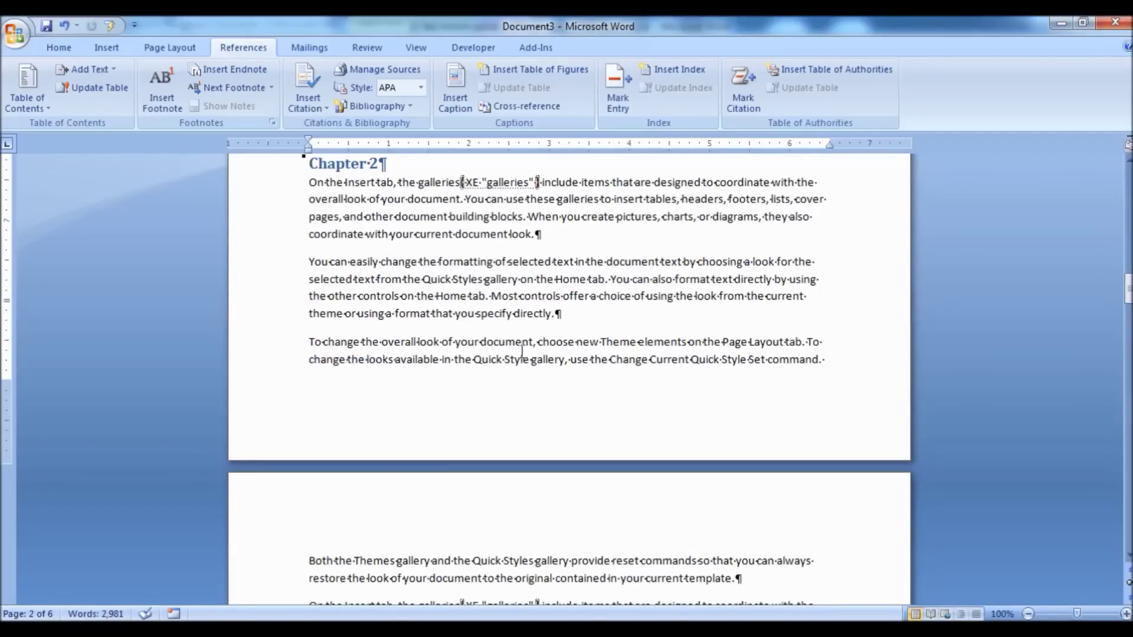
Step: Mark the word "template" at the end of the paragraph continuing at the start of page 3 as an index entry
{"action": "scroll", "coordinate": [522, 353], "scroll_direction": "down", "scroll_amount": 2}
{"action": "mouse_move", "coordinate": [699, 484]}
{"action": "left_mouse_down"}
{"action": "mouse_move", "coordinate": [677, 483]}
{"action": "mouse_move", "coordinate": [690, 500]}
{"action": "left_mouse_up"}
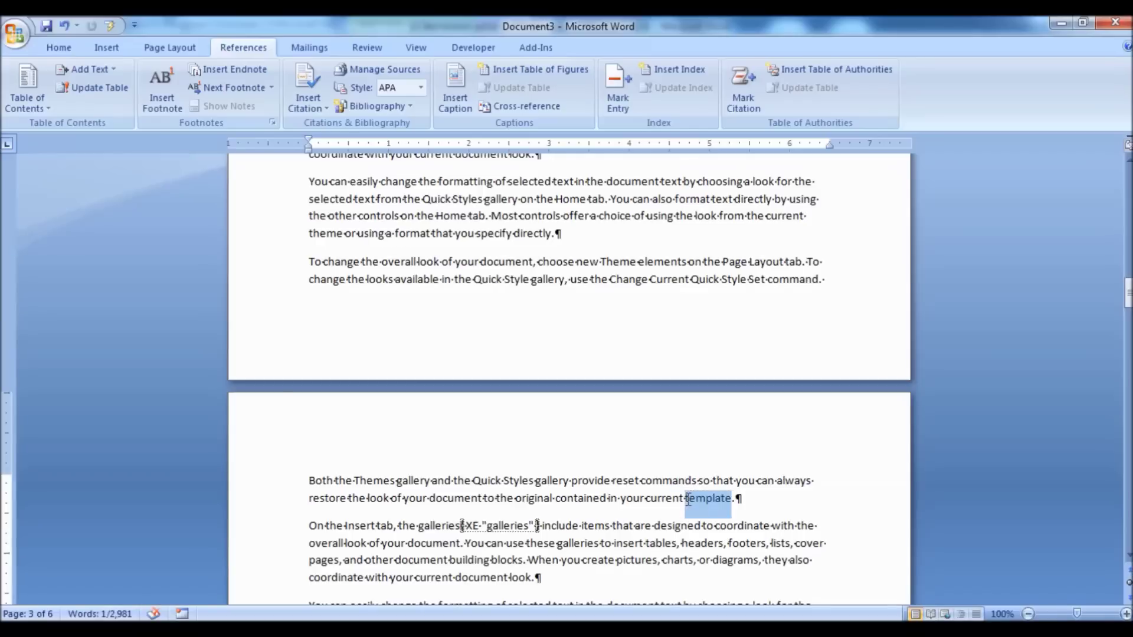
{"action": "left_click", "coordinate": [618, 89]}
{"action": "left_click", "coordinate": [506, 470]}
{"action": "left_click", "coordinate": [648, 472]}
Step: Mark the word "controls" in the text shortly before the Chapter 3 heading as an index entry for the current page
{"action": "scroll", "coordinate": [665, 378], "scroll_direction": "down", "scroll_amount": 10}
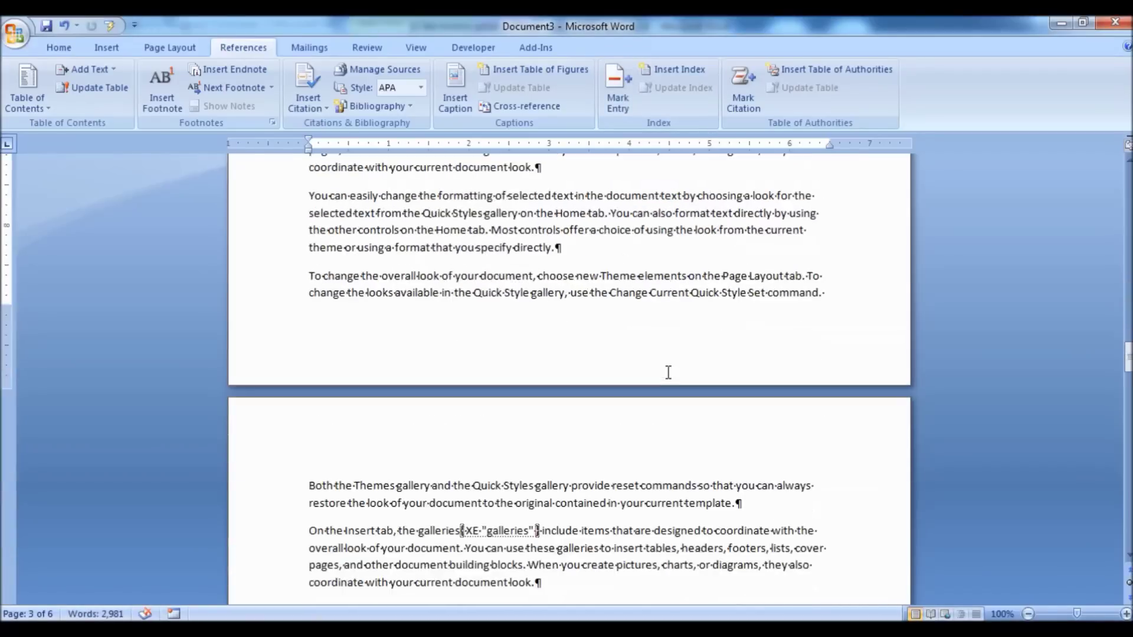
{"action": "left_click_drag", "start_coordinate": [562, 399], "coordinate": [519, 404]}
{"action": "left_click", "coordinate": [618, 89]}
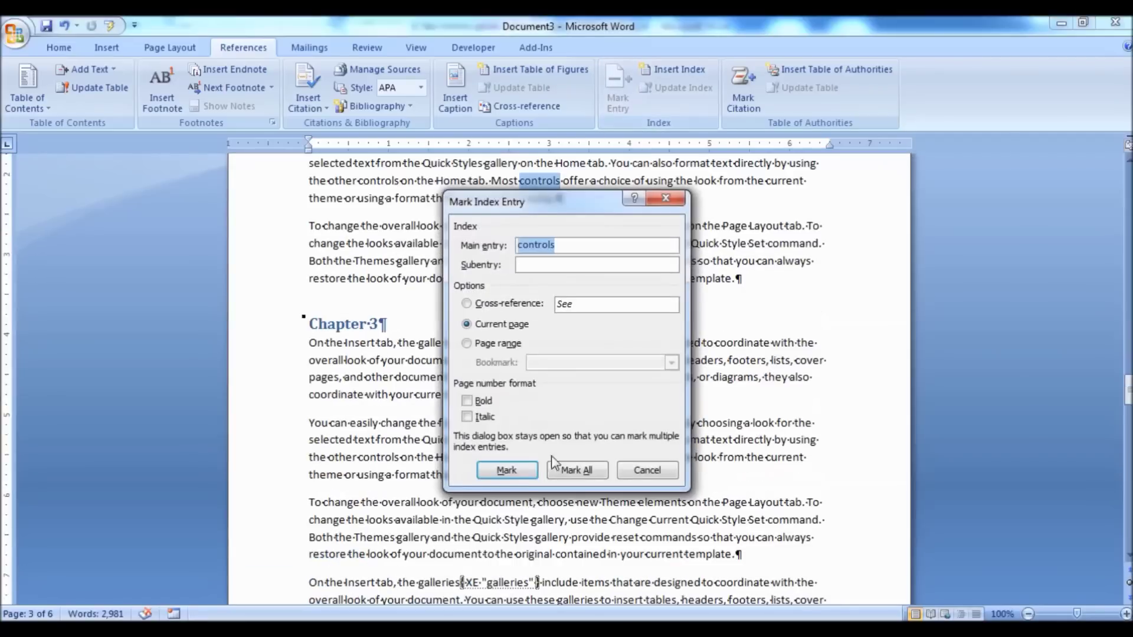
{"action": "left_click", "coordinate": [647, 470]}
Step: Mark the word "footers" in the last "On the Insert tab" paragraph before Chapter 4 as an index entry for the current page
{"action": "scroll", "coordinate": [614, 441], "scroll_direction": "down", "scroll_amount": 6}
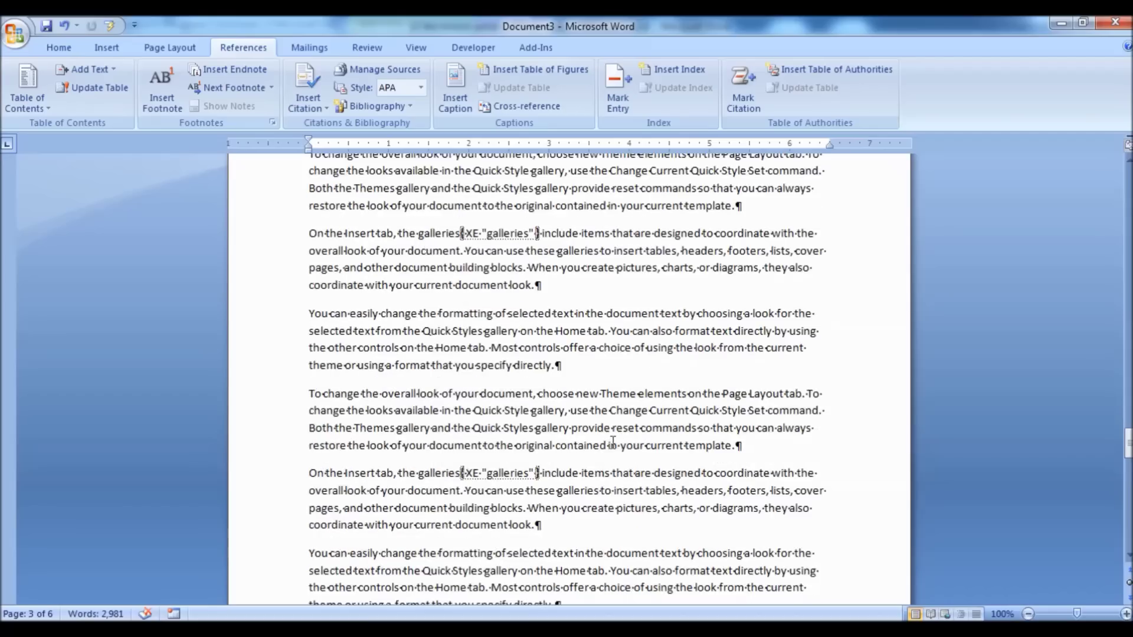
{"action": "scroll", "coordinate": [675, 429], "scroll_direction": "down", "scroll_amount": 2}
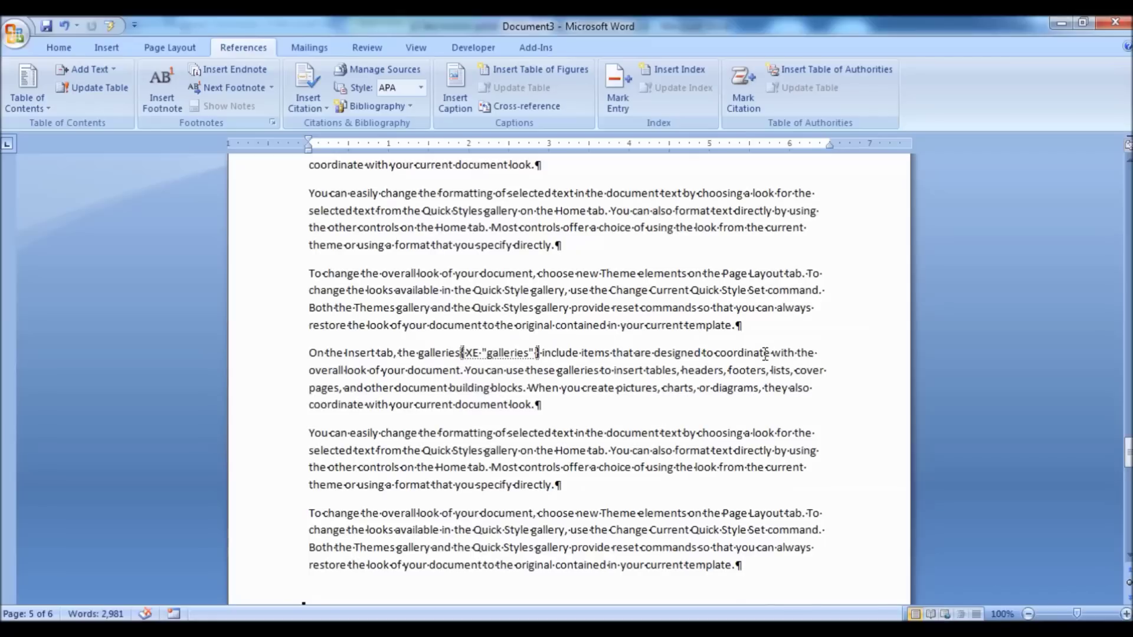
{"action": "left_click_drag", "start_coordinate": [766, 370], "coordinate": [729, 369]}
{"action": "left_click", "coordinate": [618, 88]}
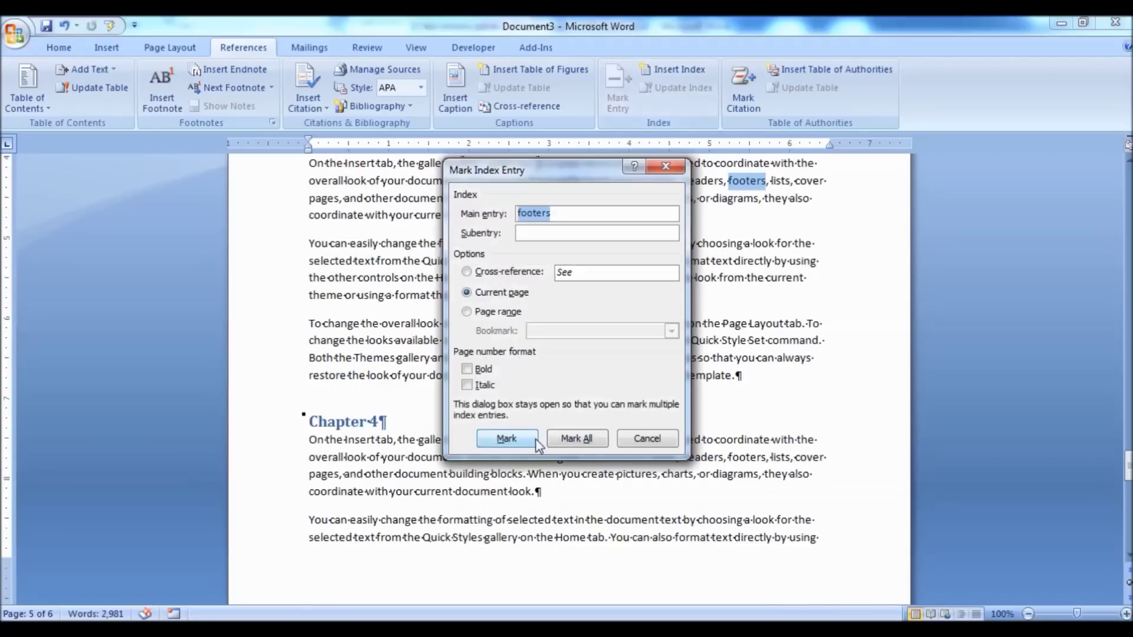
{"action": "key", "text": "Return"}
{"action": "left_click", "coordinate": [647, 438]}
Step: Mark one occurrence of the word "charts" in the Chapter 4 text on the last page as an index entry
{"action": "scroll", "coordinate": [569, 458], "scroll_direction": "down", "scroll_amount": 9}
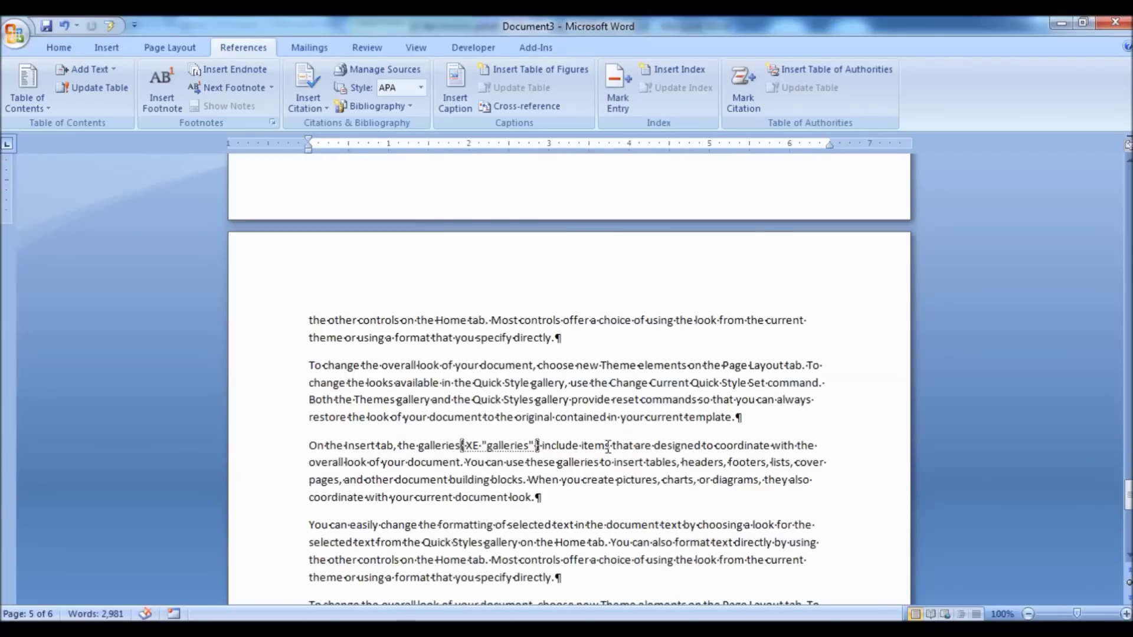
{"action": "left_click_drag", "start_coordinate": [695, 357], "coordinate": [662, 357]}
{"action": "left_click", "coordinate": [618, 88]}
{"action": "left_click", "coordinate": [505, 471]}
{"action": "left_click", "coordinate": [650, 471]}
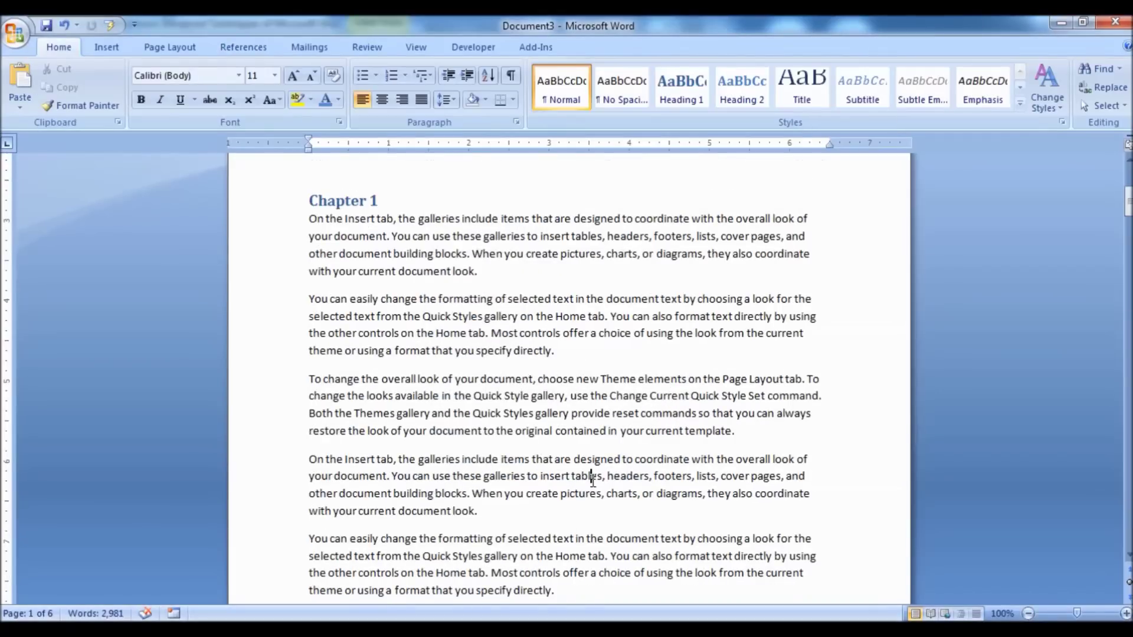
Step: Insert a two-column index of the marked entries in the empty paragraph between the table of contents and Chapter 1
{"action": "scroll", "coordinate": [592, 480], "scroll_direction": "up", "scroll_amount": 4}
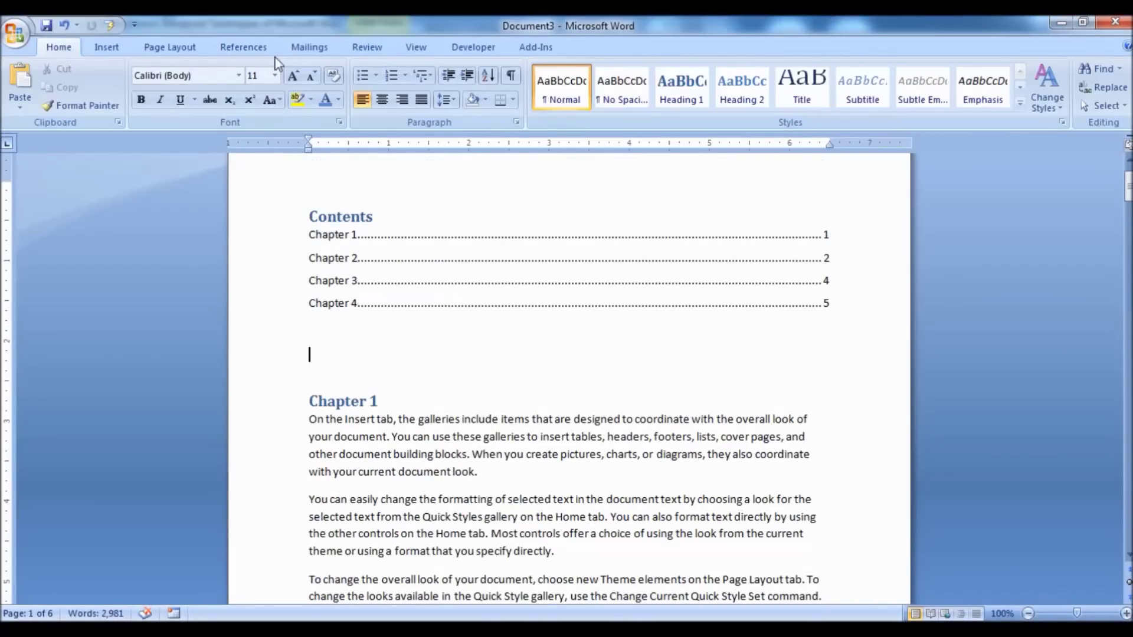
{"action": "left_click", "coordinate": [243, 46]}
{"action": "left_click", "coordinate": [677, 70]}
{"action": "left_click", "coordinate": [646, 486]}
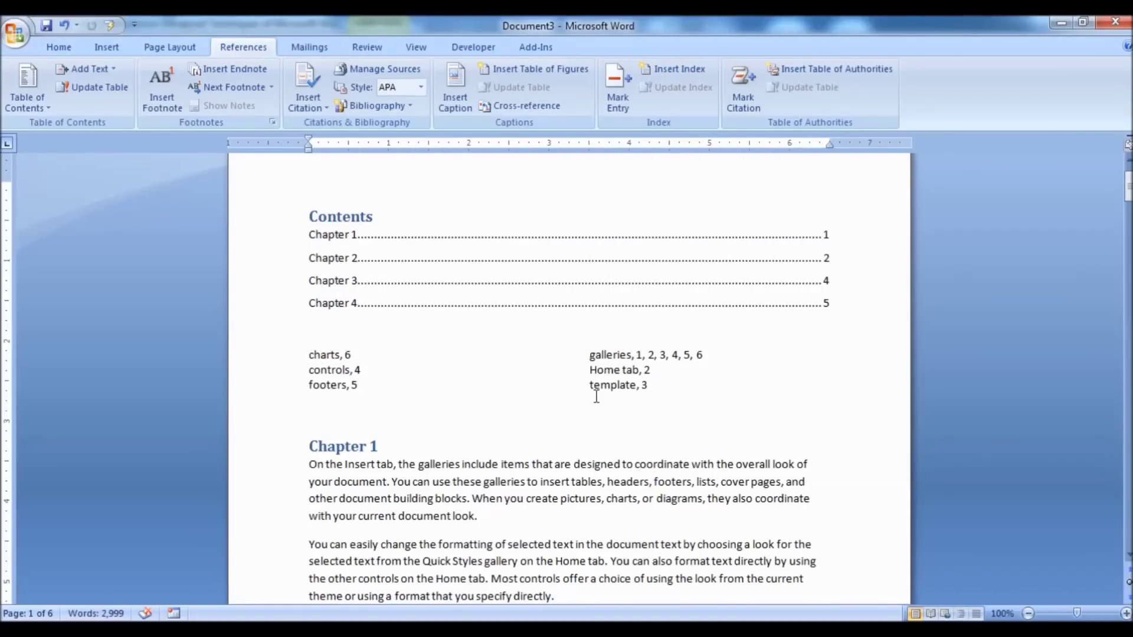
{"action": "left_click_drag", "start_coordinate": [301, 339], "coordinate": [541, 400]}
{"action": "left_click", "coordinate": [569, 434]}
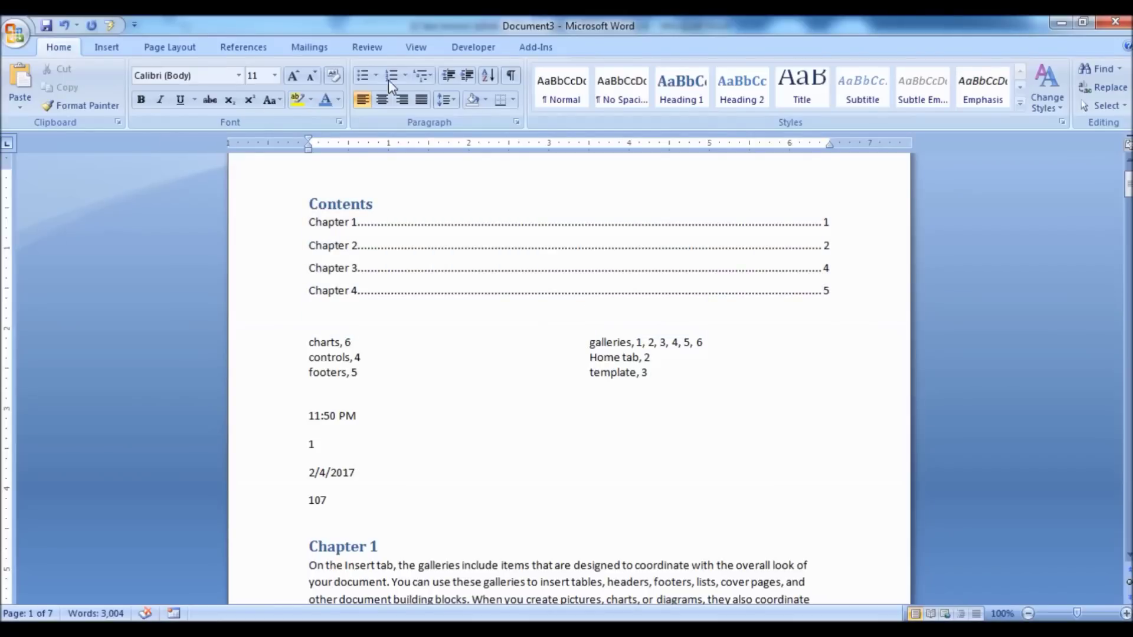
Step: Show the formatting marks and examine the section breaks and index entry fields on the first two pages
{"action": "left_click", "coordinate": [511, 76]}
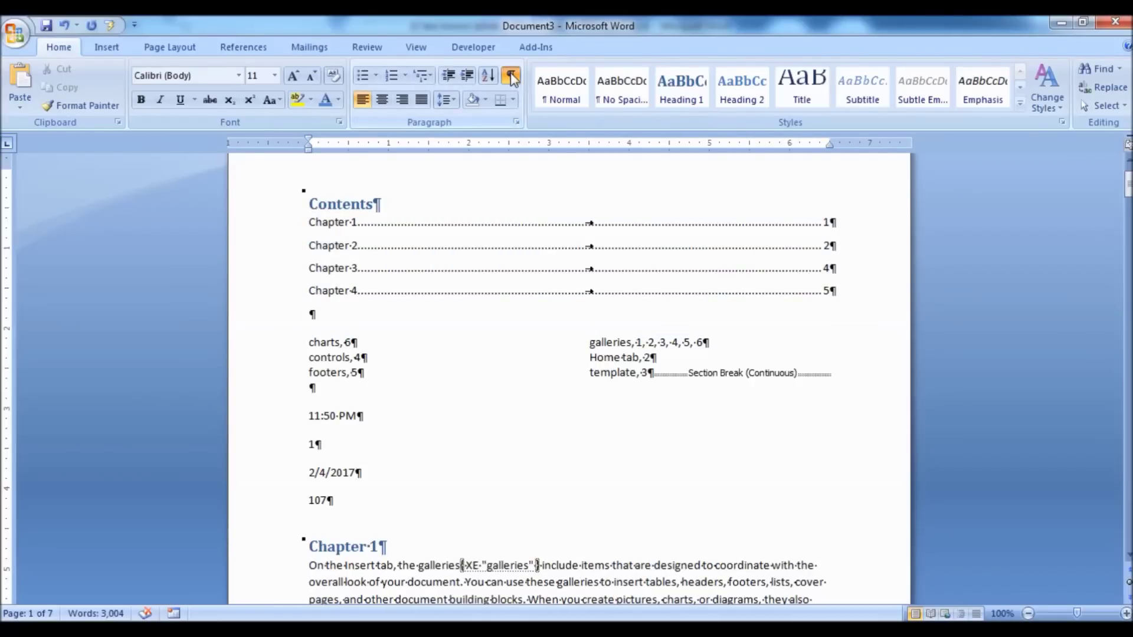
{"action": "left_click", "coordinate": [377, 480]}
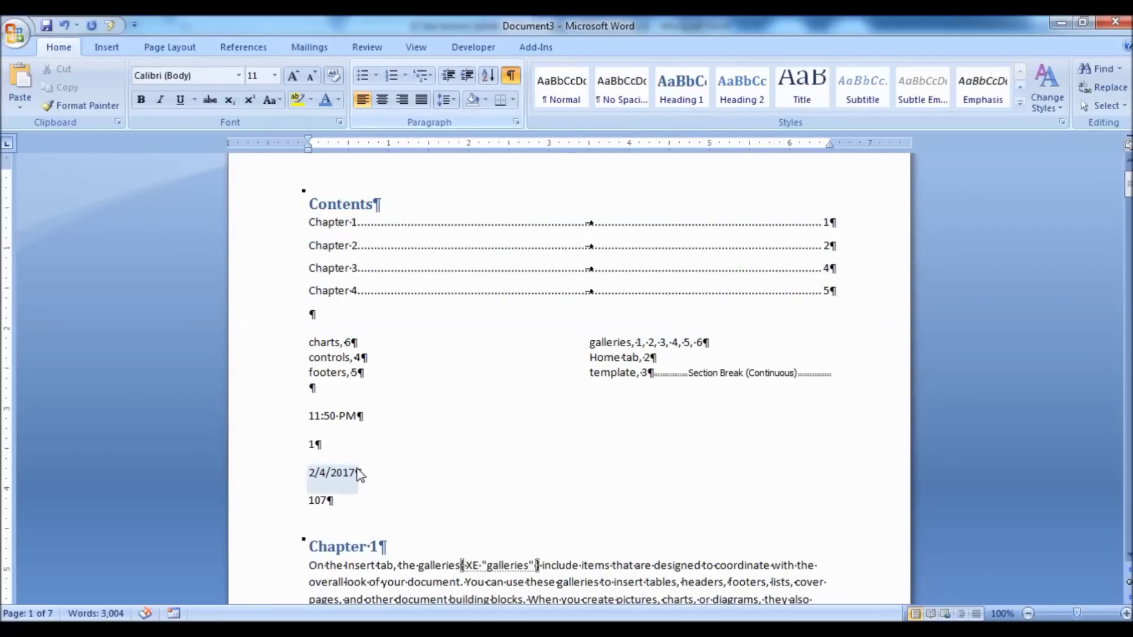
{"action": "scroll", "coordinate": [413, 472], "scroll_direction": "down", "scroll_amount": 8}
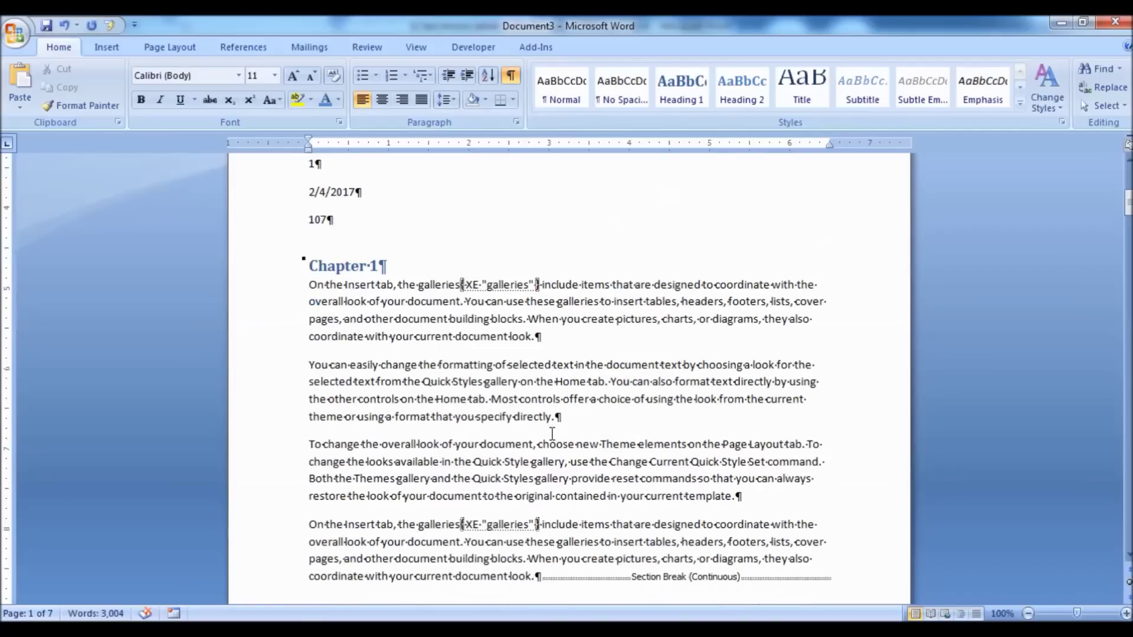
{"action": "scroll", "coordinate": [553, 430], "scroll_direction": "down", "scroll_amount": 12}
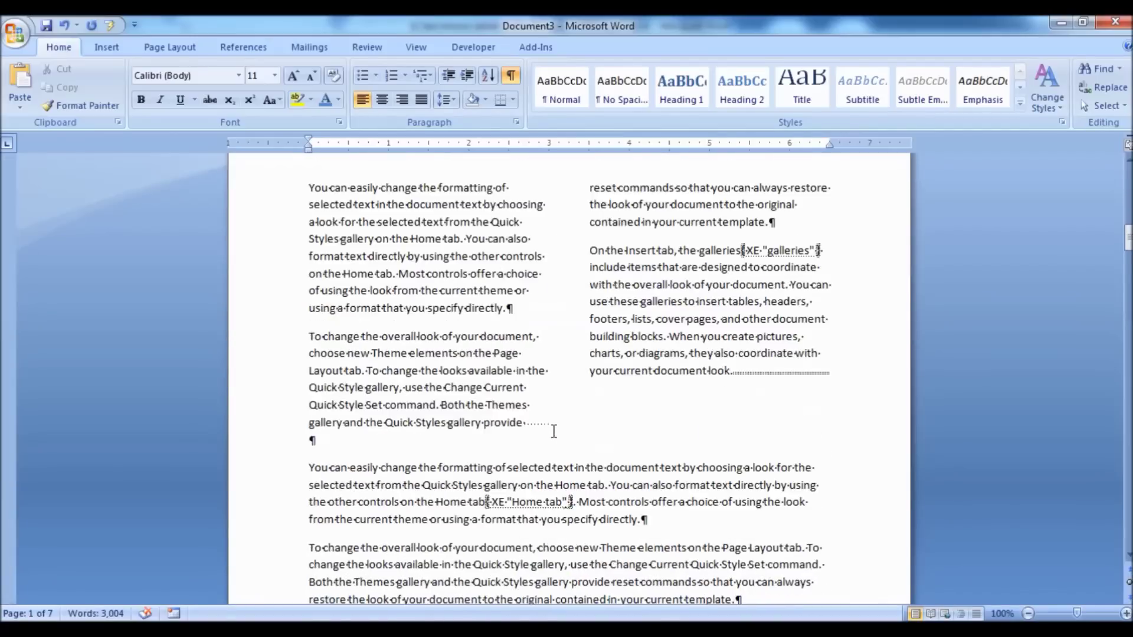
{"action": "scroll", "coordinate": [553, 430], "scroll_direction": "up", "scroll_amount": 1}
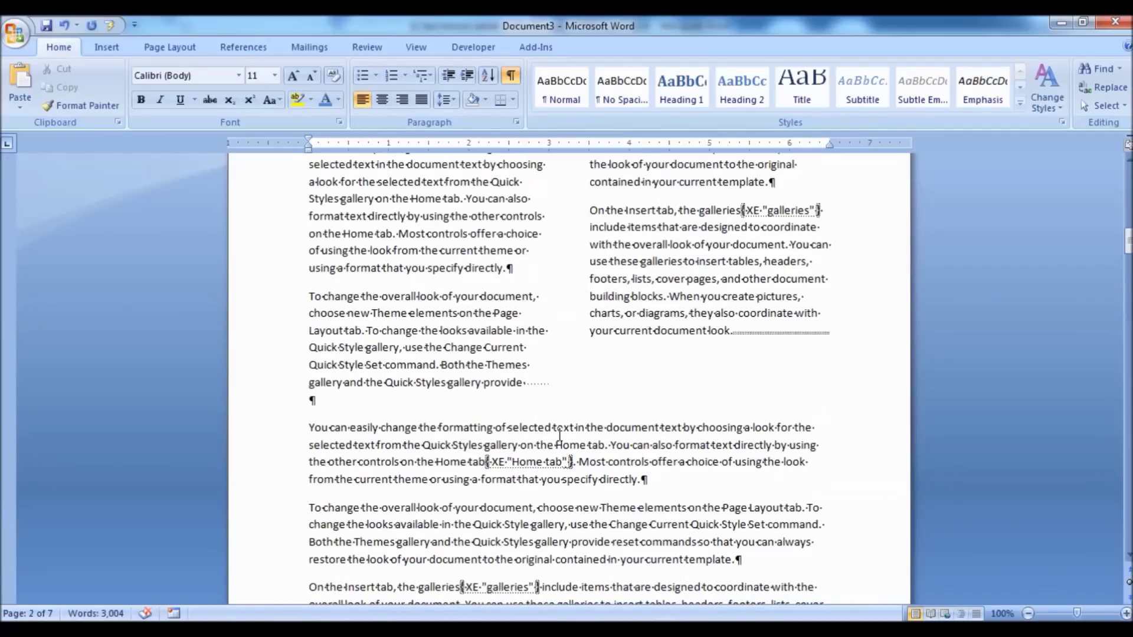
Step: Toggle the formatting marks off and on to compare the page 2 text with and without them
{"action": "left_click", "coordinate": [511, 75]}
{"action": "left_click", "coordinate": [511, 76]}
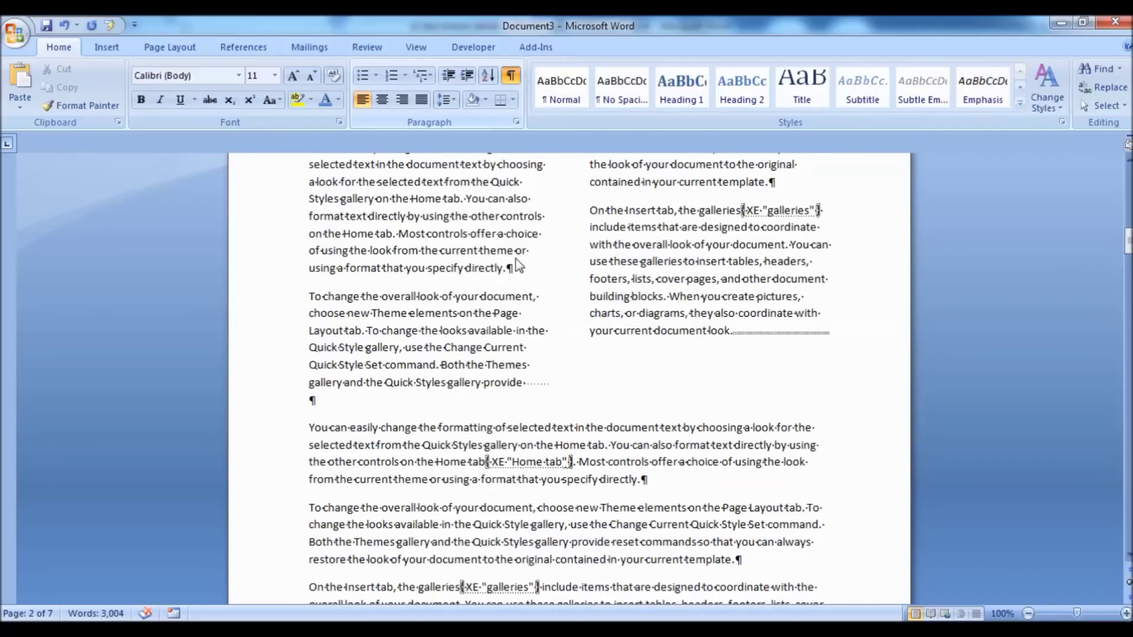
{"action": "left_click", "coordinate": [514, 79]}
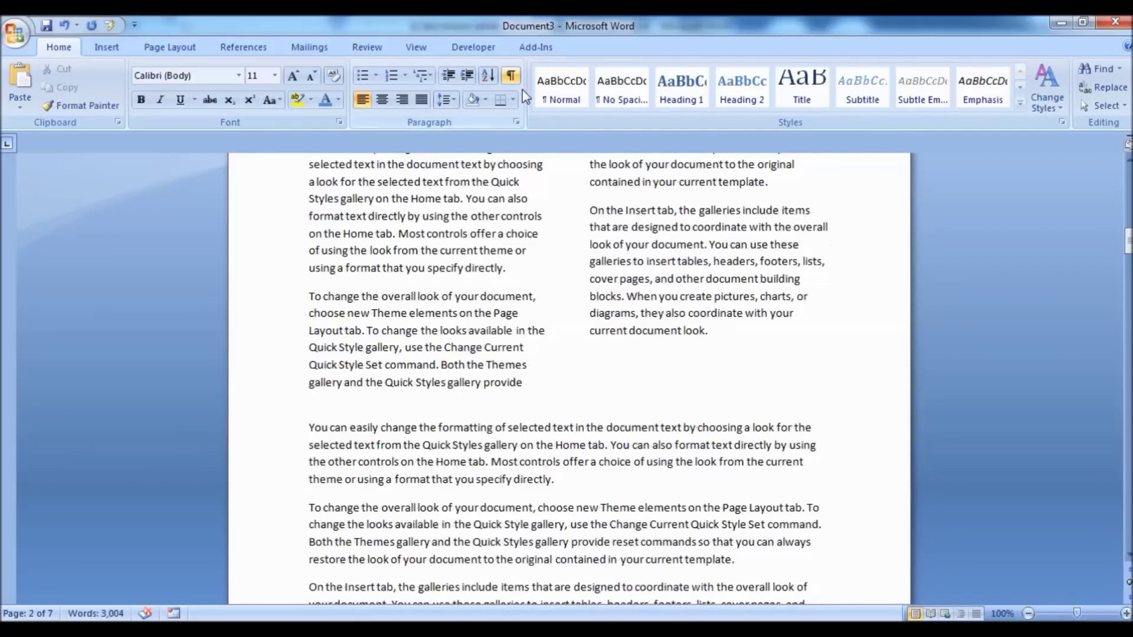
{"action": "left_click", "coordinate": [509, 78]}
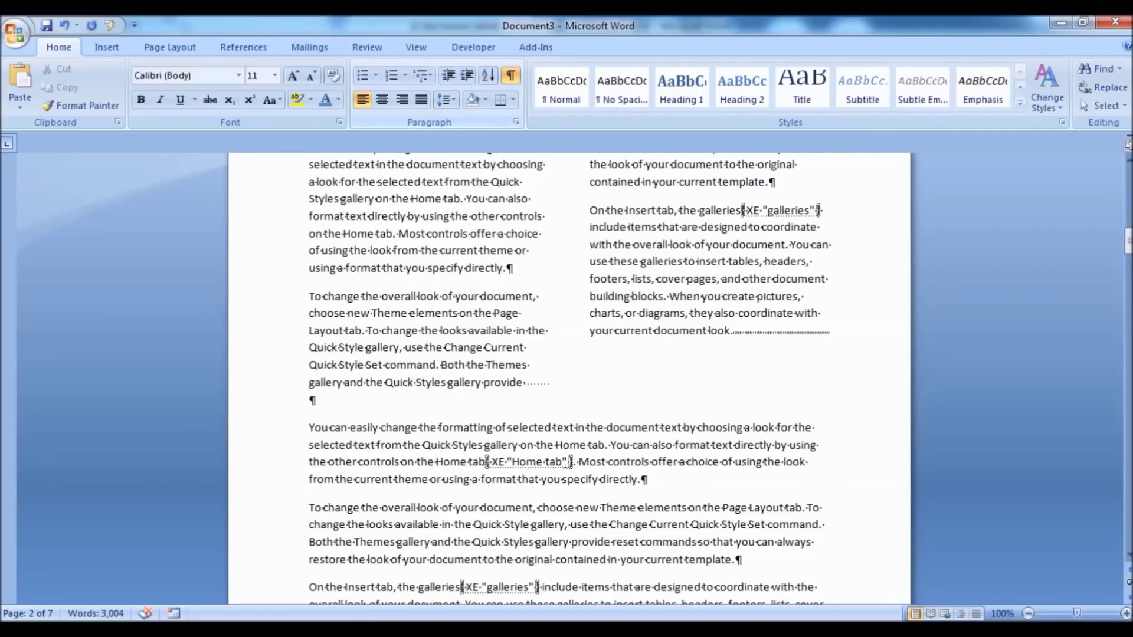
Step: Add several spaces, five tabs and six paragraph breaks in the empty paragraph below the two-column text on page 2
{"action": "left_click", "coordinate": [518, 403]}
{"action": "scroll", "coordinate": [519, 404], "scroll_direction": "down", "scroll_amount": 2}
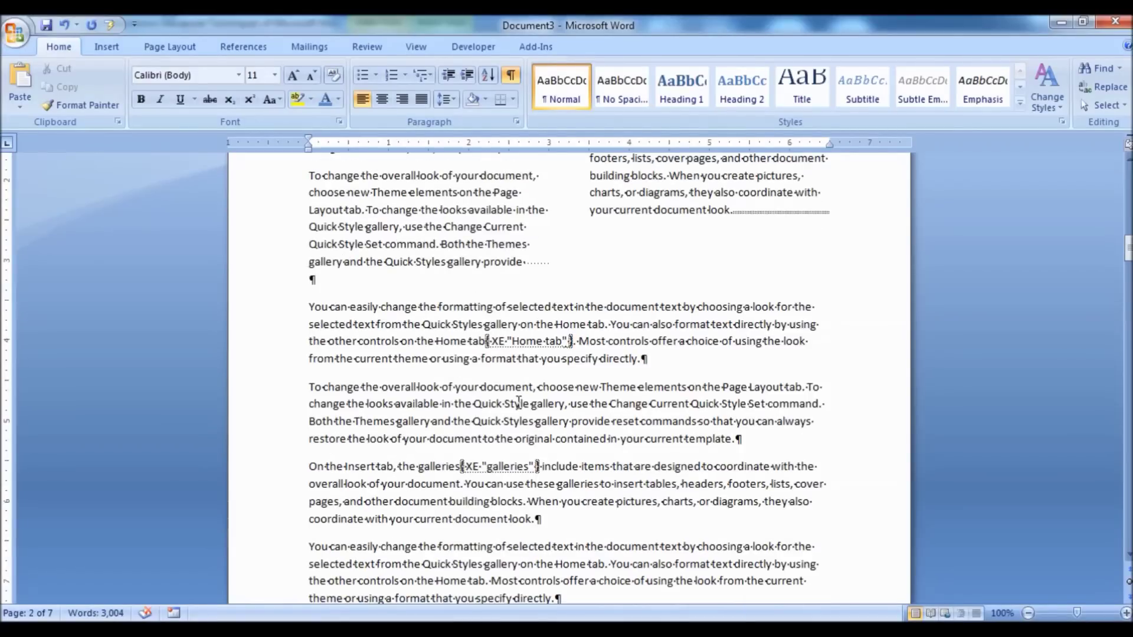
{"action": "type", "text": "----"}
{"action": "key", "text": "Tab"}
{"action": "key", "text": "Tab"}
{"action": "key", "text": "Tab"}
{"action": "key", "text": "Tab"}
{"action": "key", "text": "Tab"}
{"action": "key", "text": "Return"}
{"action": "key", "text": "Return"}
{"action": "key", "text": "Return"}
{"action": "key", "text": "Return"}
{"action": "key", "text": "Return"}
{"action": "key", "text": "Return"}
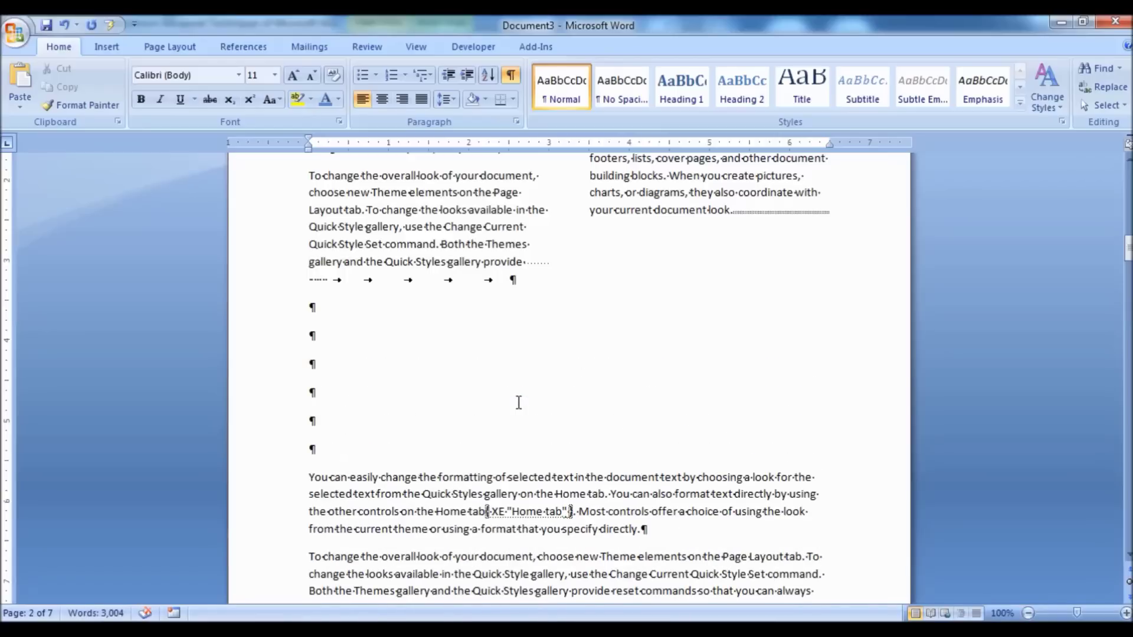
Step: Examine the formatting marks and section breaks on pages 1 and 2, highlighting the "galleries" index field before the continuous section break
{"action": "scroll", "coordinate": [546, 379], "scroll_direction": "up", "scroll_amount": 4}
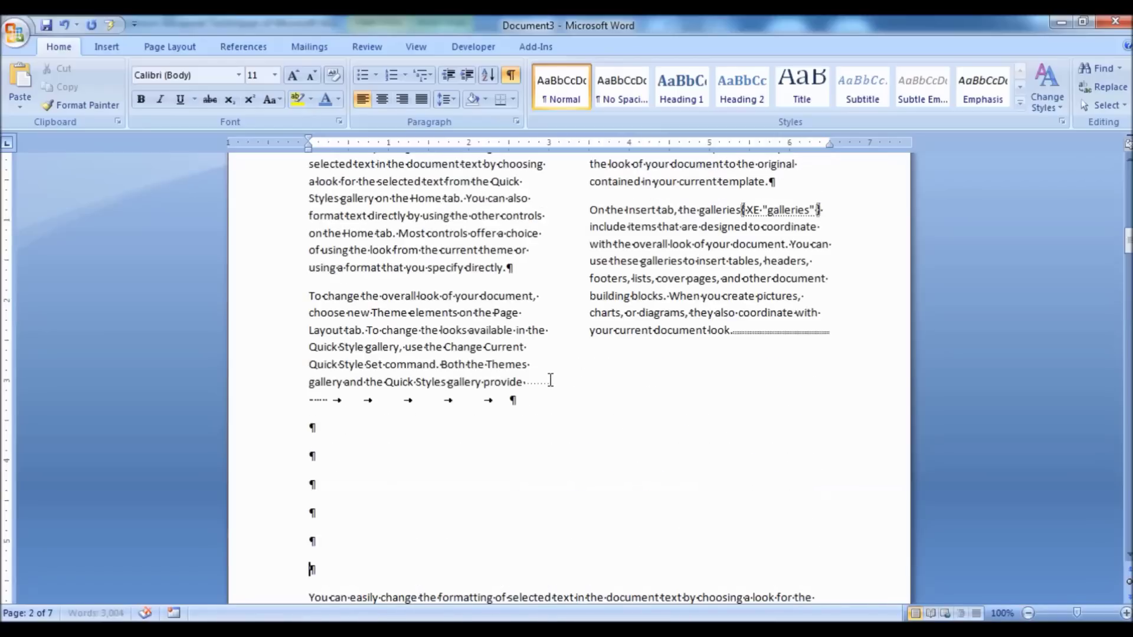
{"action": "scroll", "coordinate": [550, 380], "scroll_direction": "up", "scroll_amount": 5}
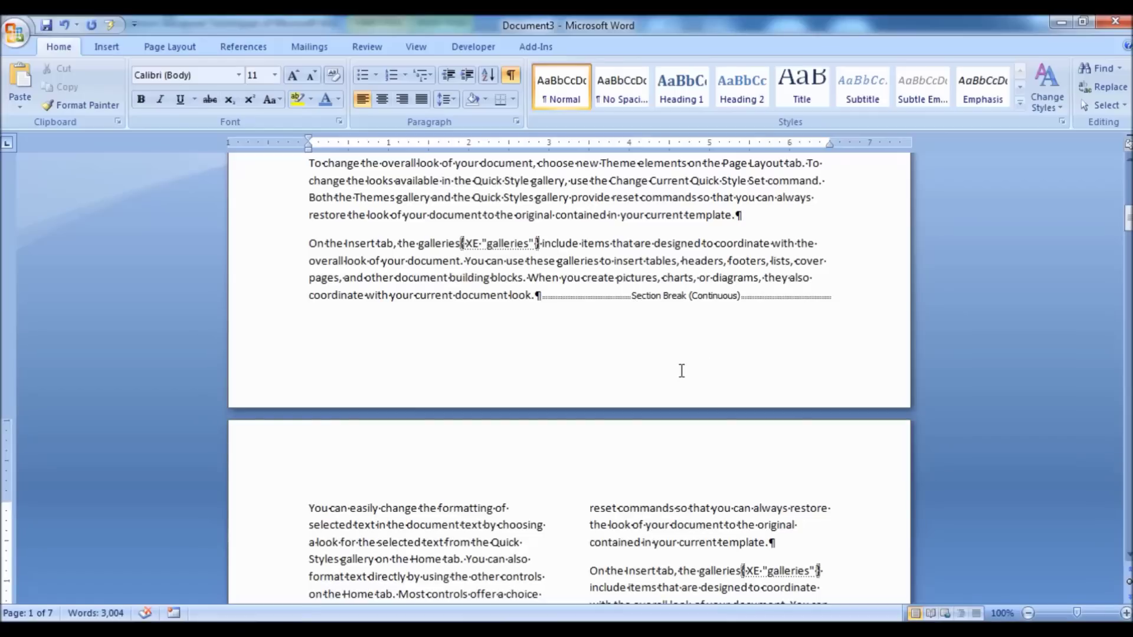
{"action": "scroll", "coordinate": [519, 352], "scroll_direction": "up", "scroll_amount": 1}
{"action": "scroll", "coordinate": [518, 352], "scroll_direction": "up", "scroll_amount": 1}
{"action": "scroll", "coordinate": [567, 399], "scroll_direction": "down", "scroll_amount": 6}
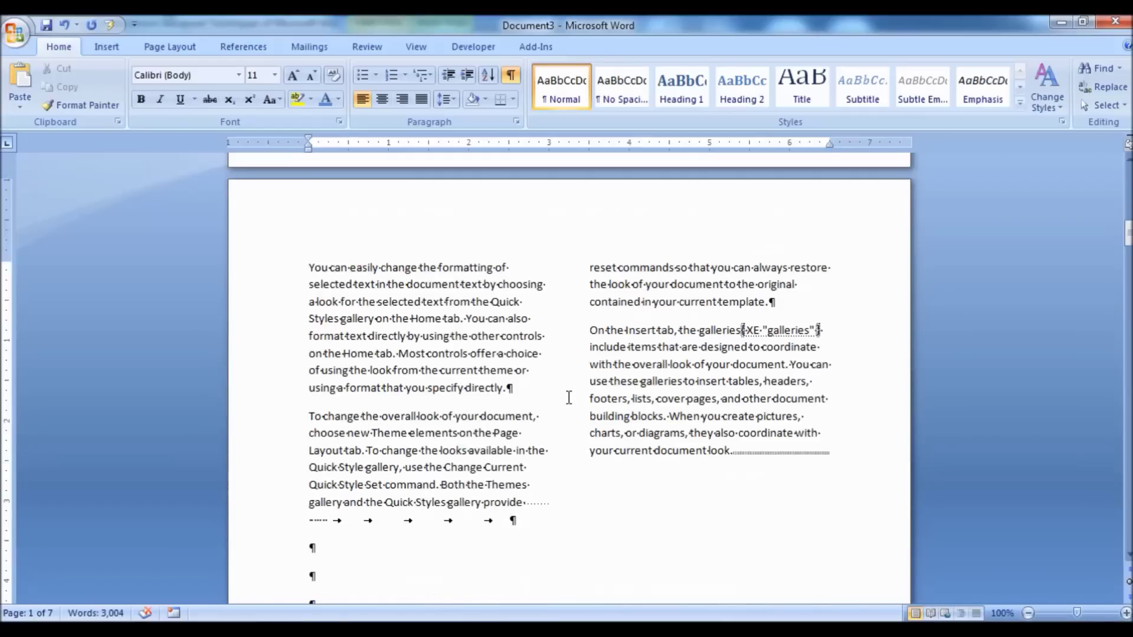
{"action": "scroll", "coordinate": [568, 397], "scroll_direction": "down", "scroll_amount": 7}
{"action": "scroll", "coordinate": [568, 396], "scroll_direction": "up", "scroll_amount": 7}
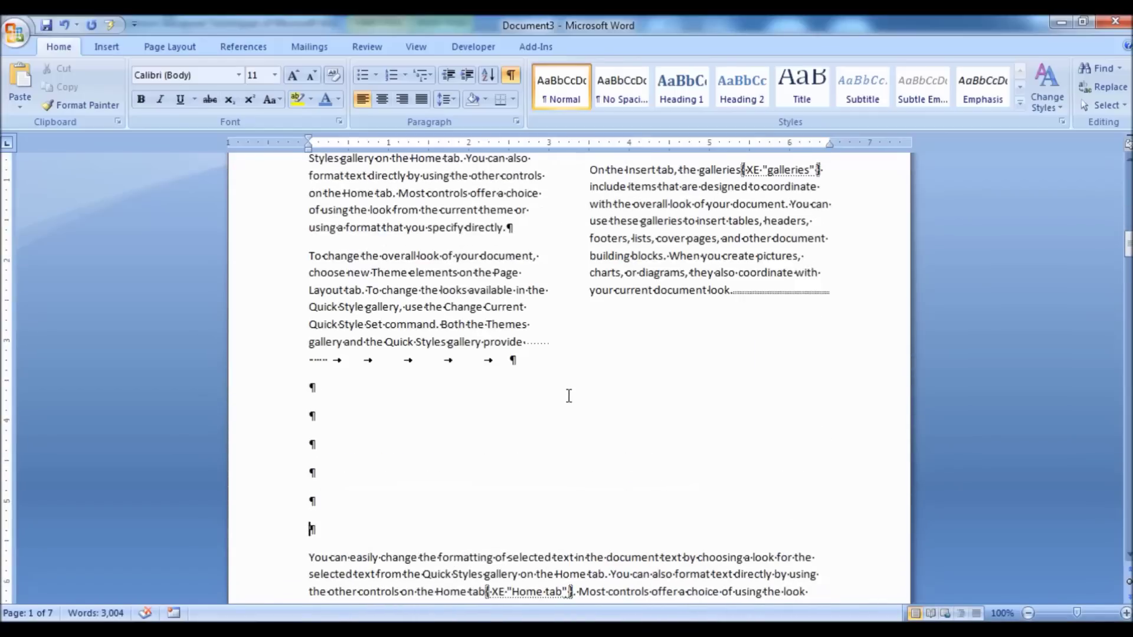
{"action": "scroll", "coordinate": [569, 395], "scroll_direction": "up", "scroll_amount": 6}
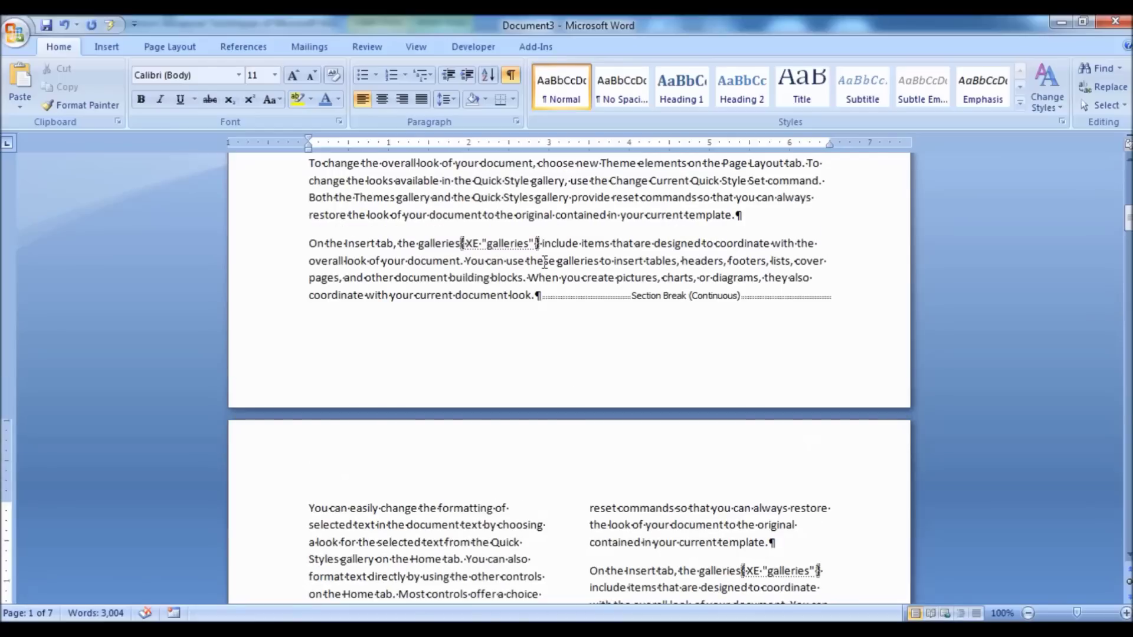
{"action": "double_click", "coordinate": [490, 241]}
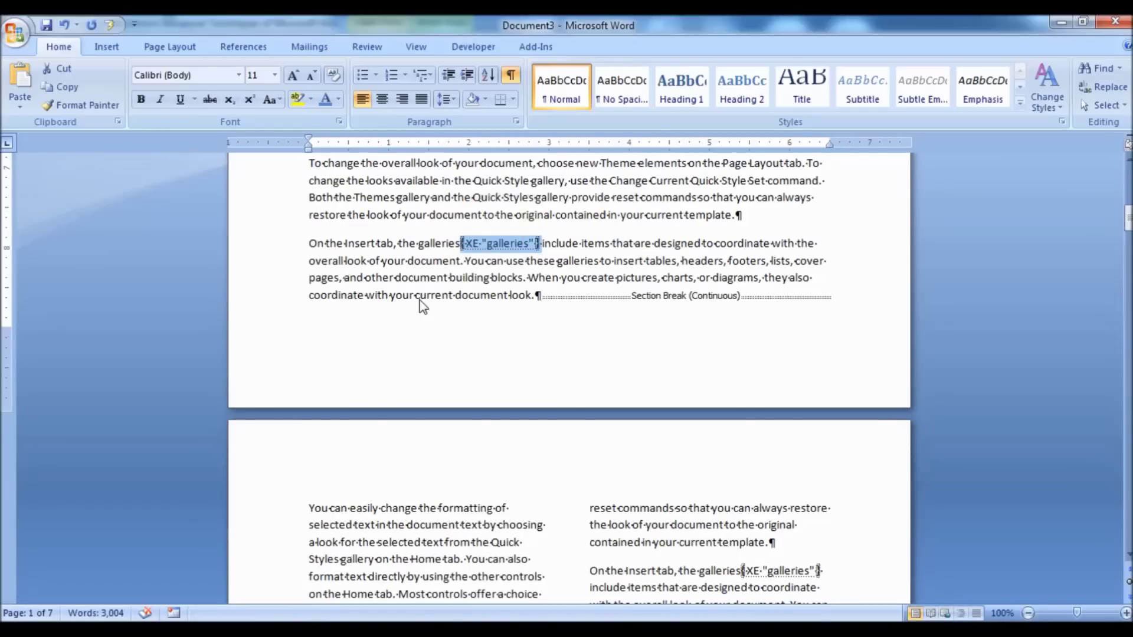
{"action": "left_click", "coordinate": [437, 279]}
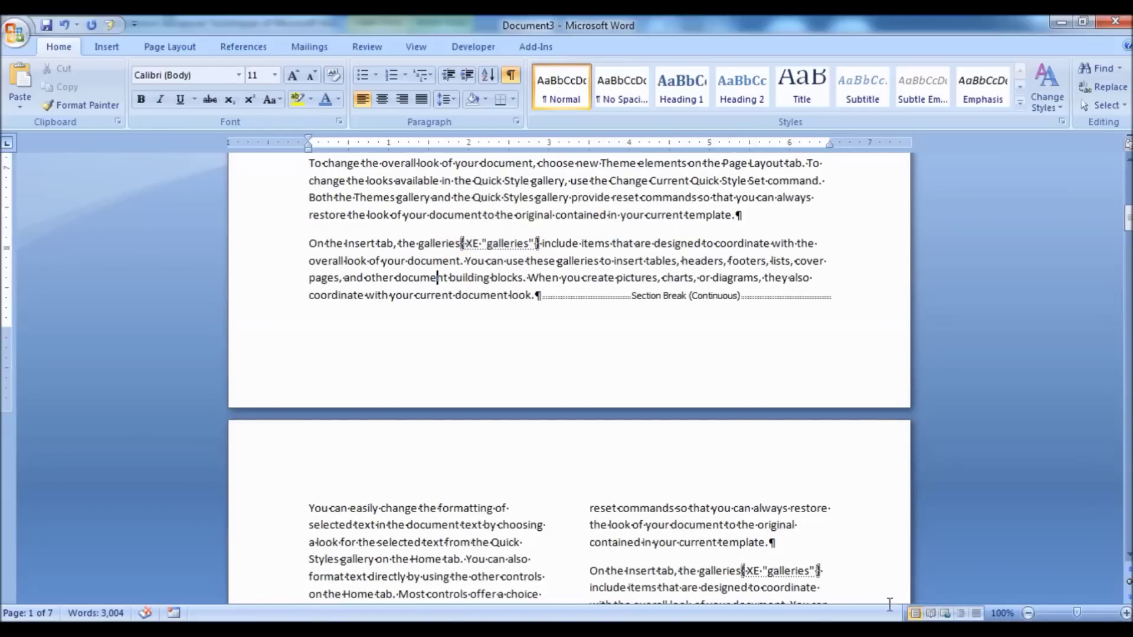